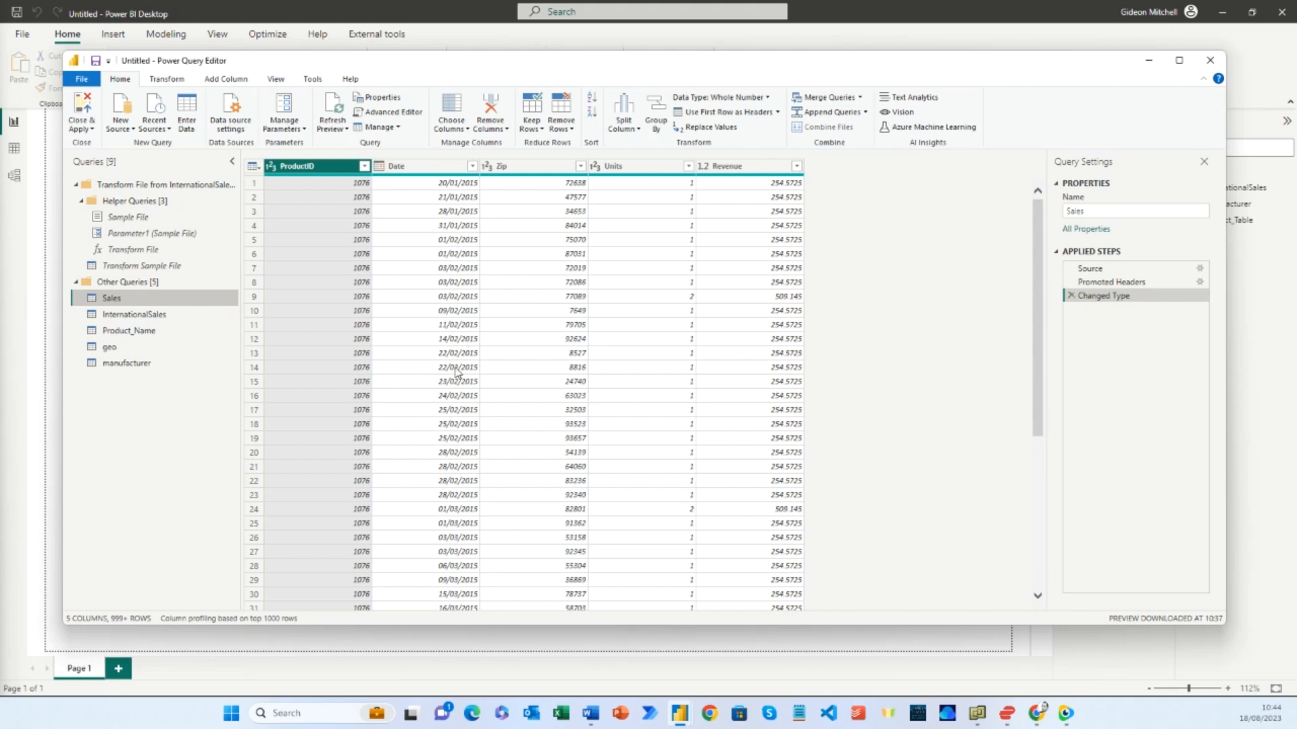
# Close and apply the query changes, and check the Model view before returning to the Report view
pyautogui.click(82, 103)
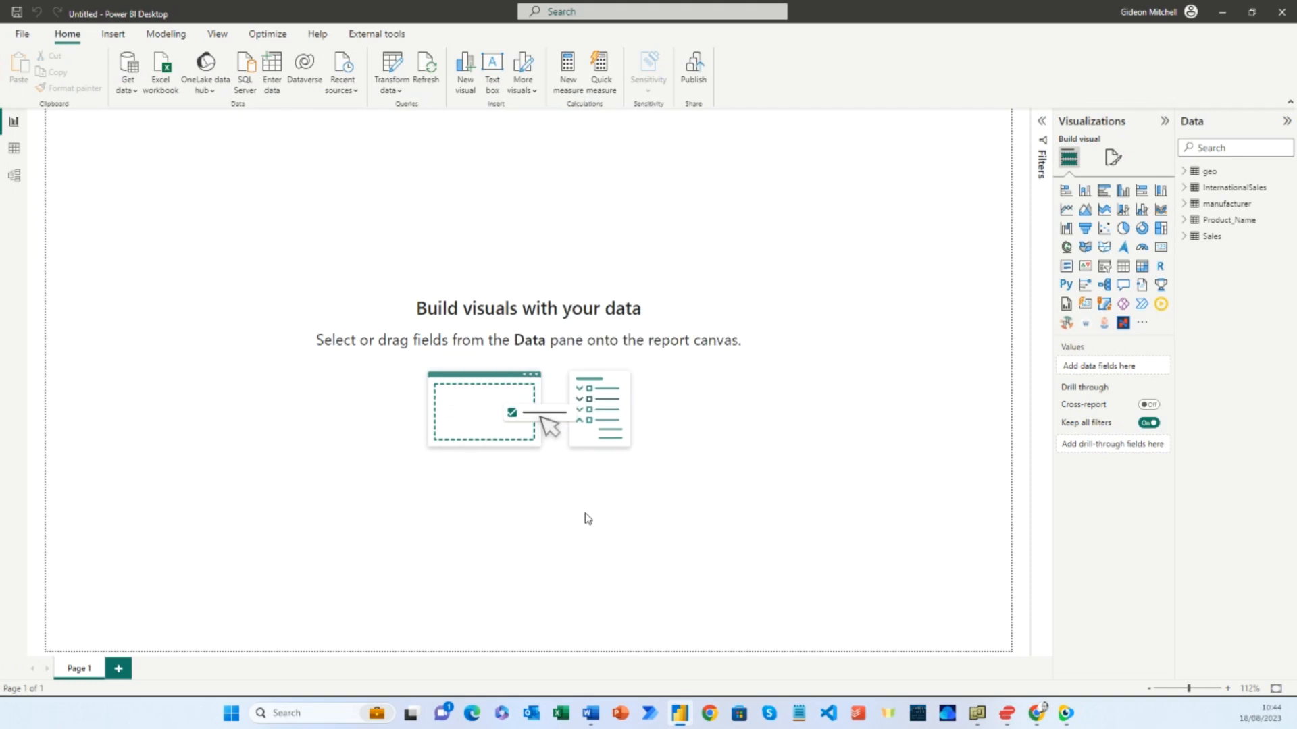
pyautogui.click(15, 175)
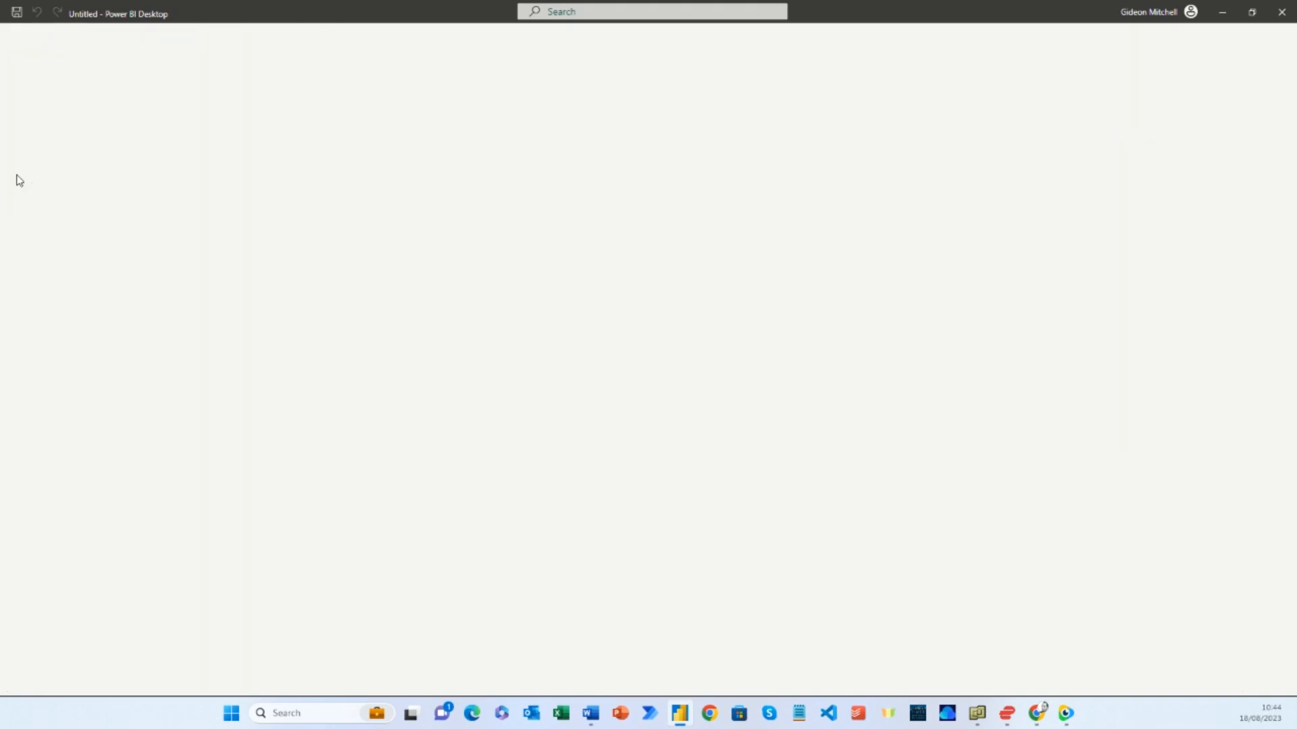
pyautogui.click(14, 122)
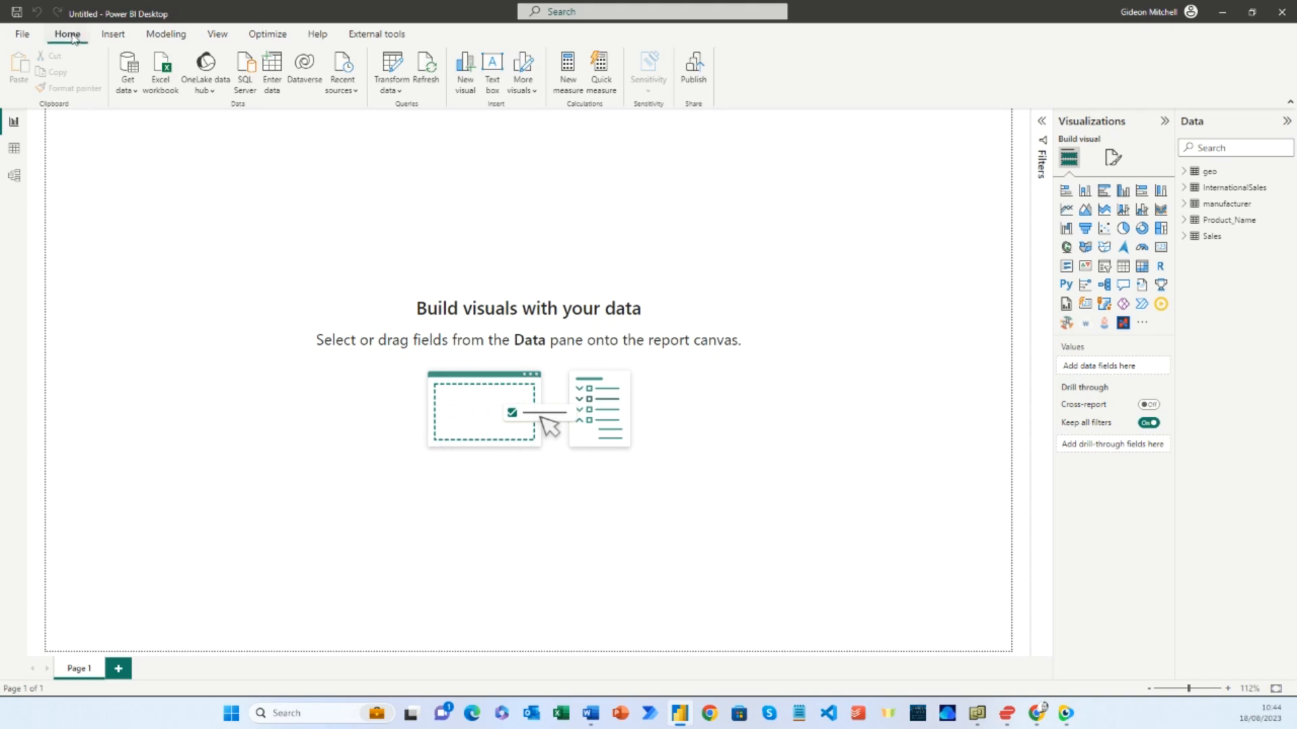
# Reopen the Power Query Editor to transform the data and maximise its window
pyautogui.click(393, 60)
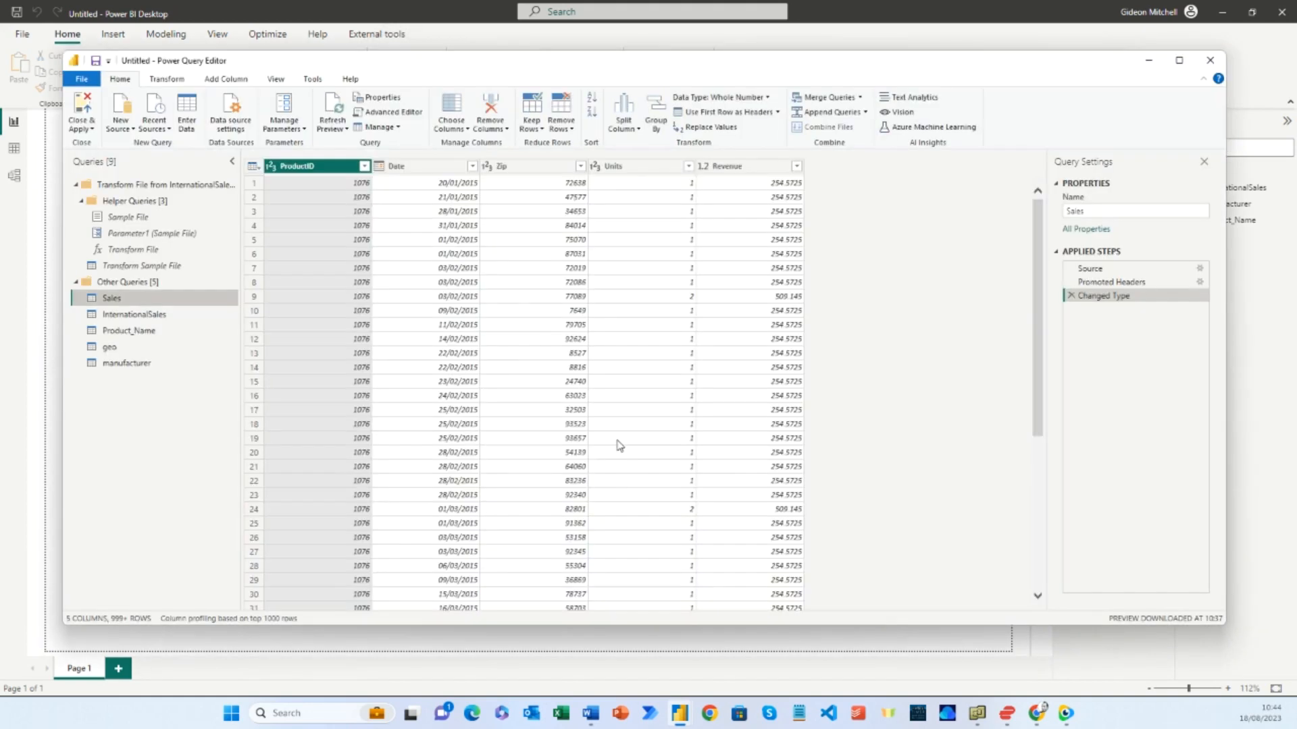
pyautogui.click(1180, 60)
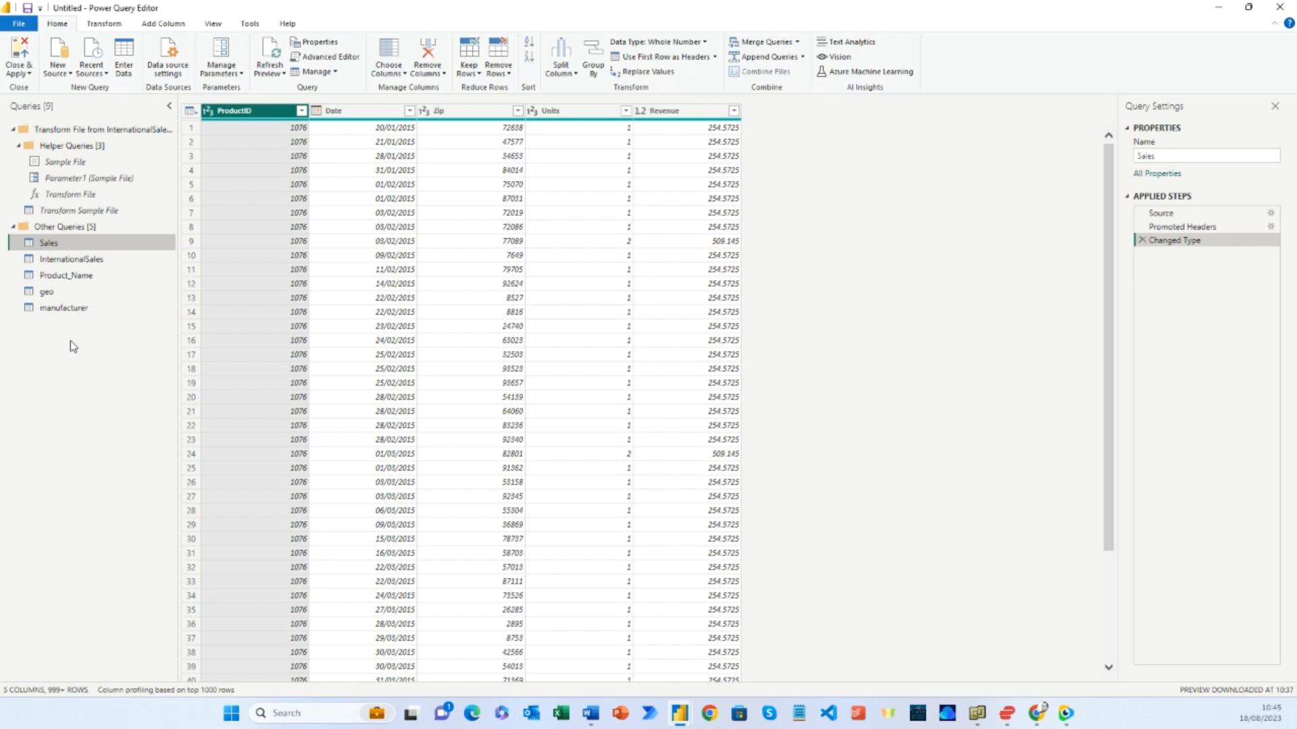
# Preview the InternationalSales, Product_Name, geo and manufacturer queries, return to Sales, and collapse and restore the Queries list
pyautogui.click(71, 259)
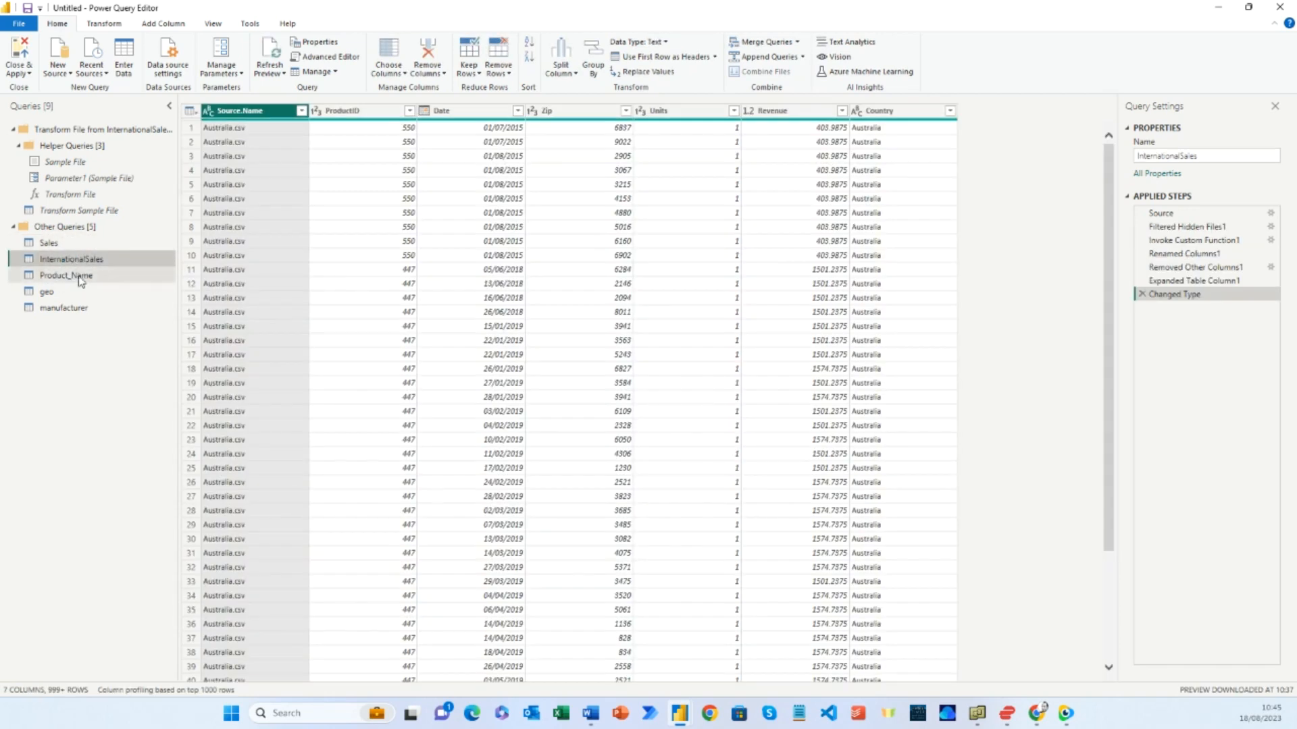
pyautogui.click(67, 275)
pyautogui.click(76, 292)
pyautogui.click(79, 303)
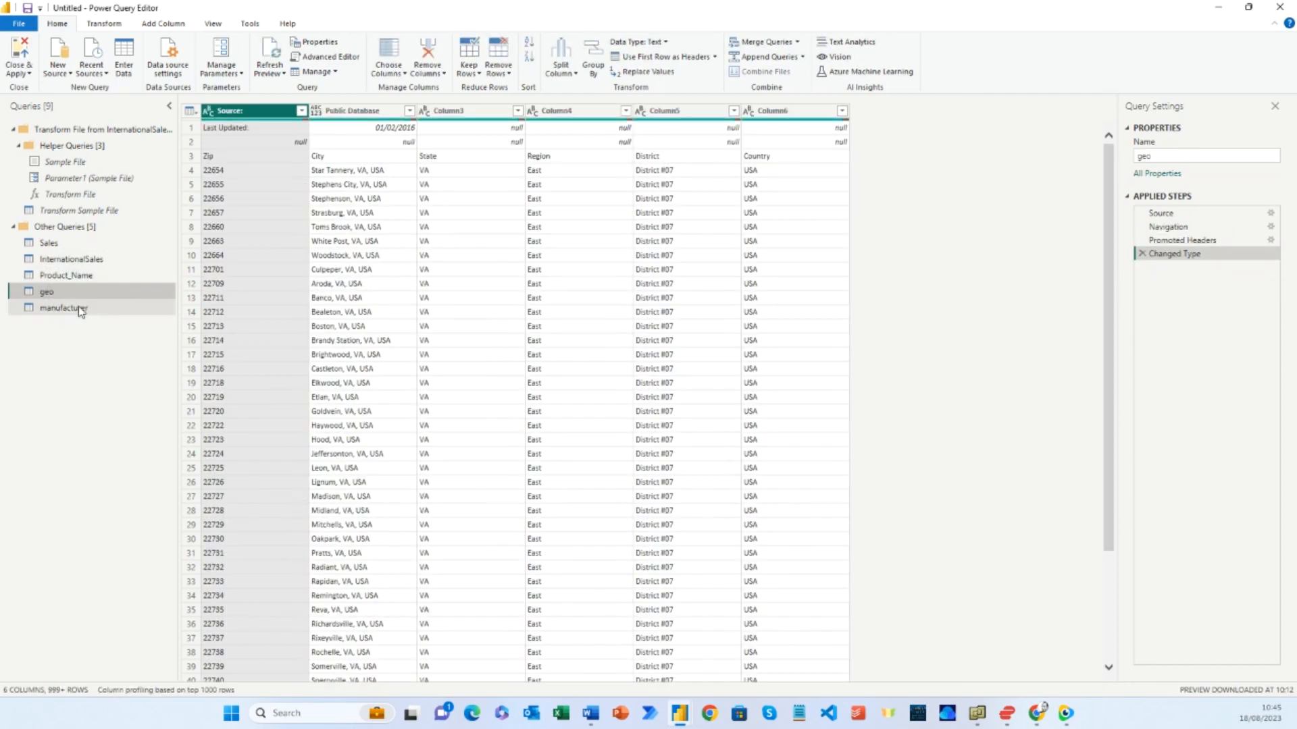
pyautogui.click(71, 242)
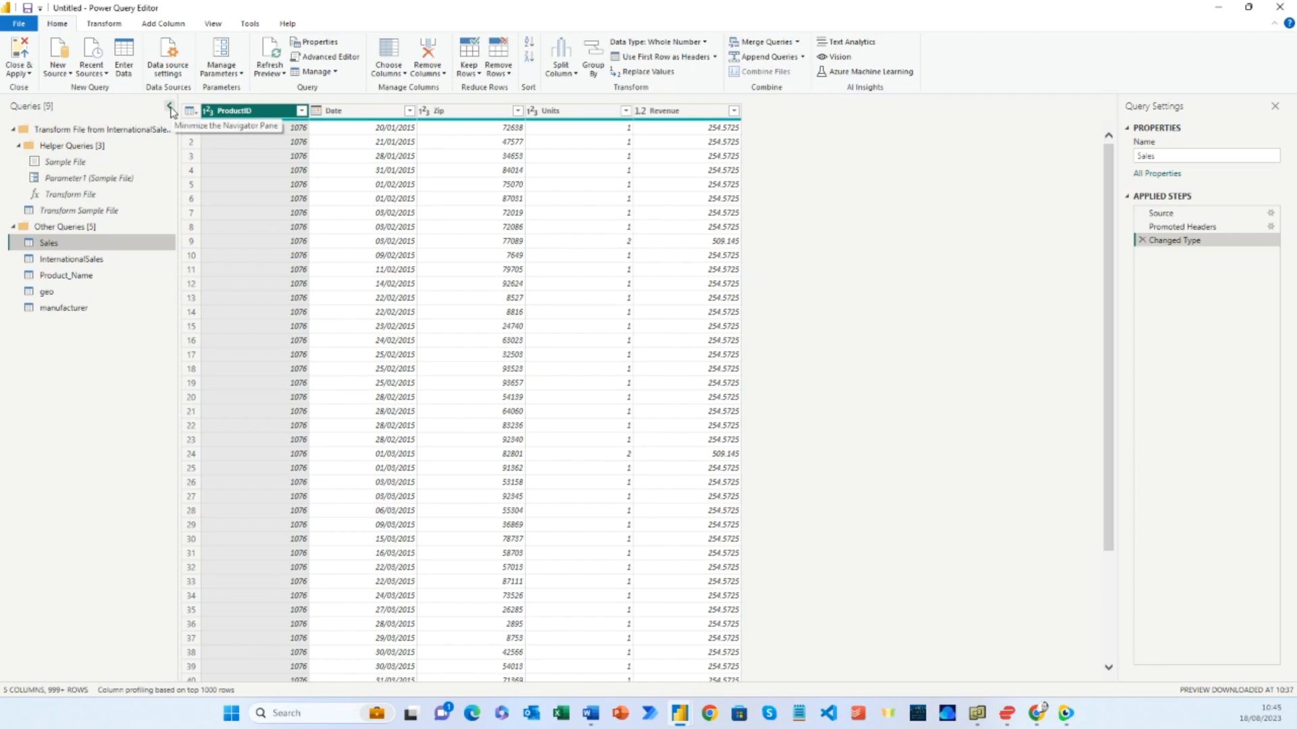
pyautogui.click(169, 107)
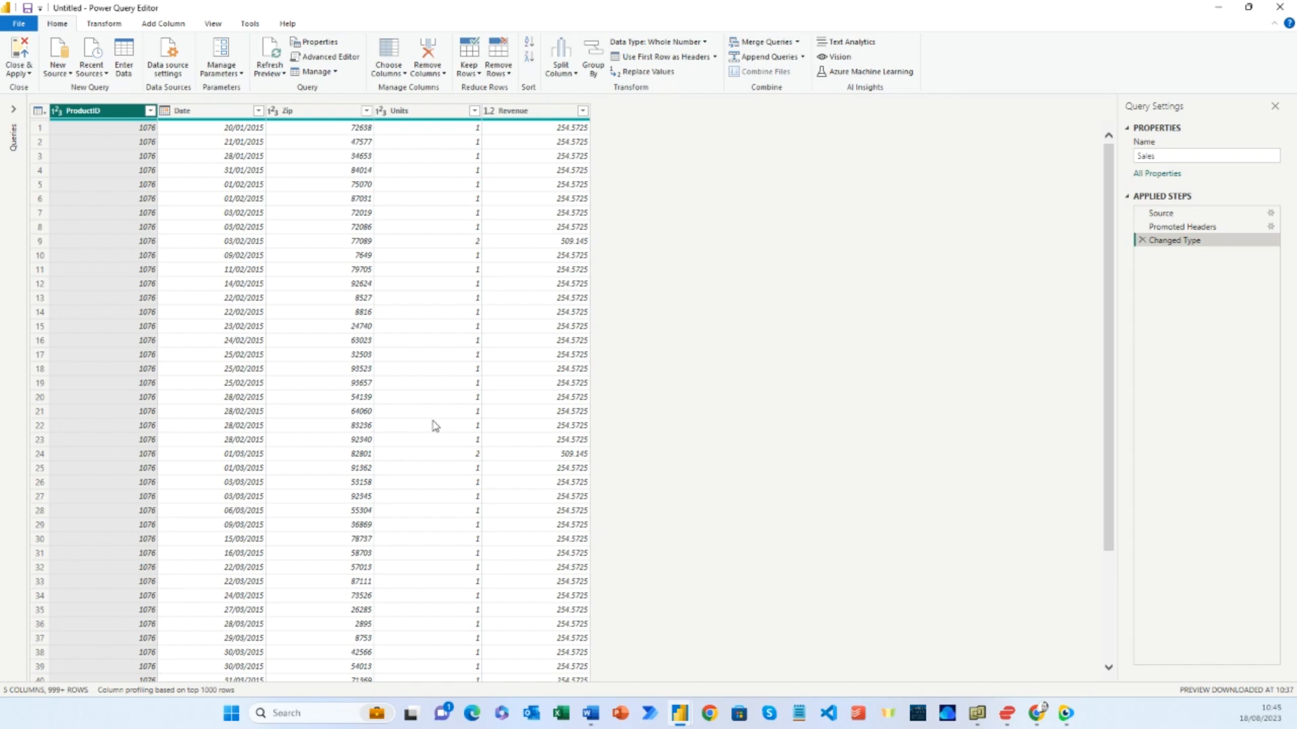
pyautogui.click(13, 109)
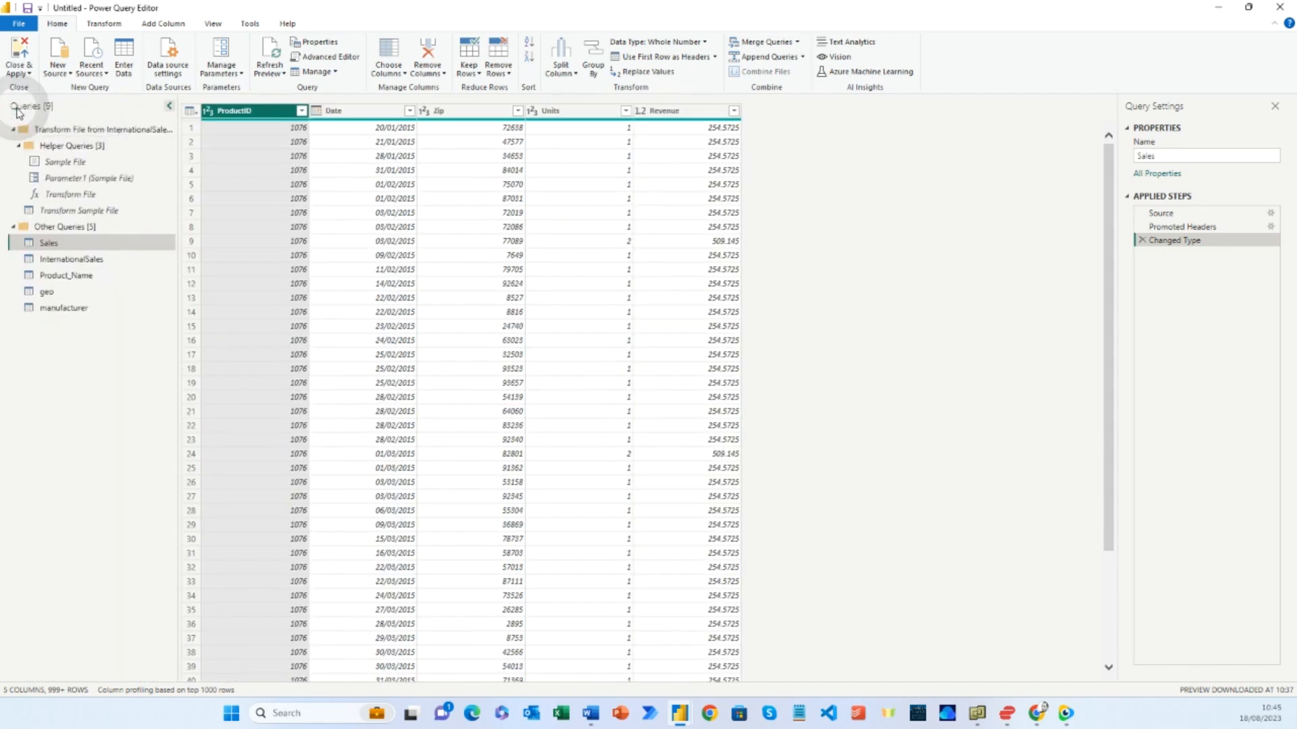
# Examine the InternationalSales query's applied steps one after another, from Source to Changed Type
pyautogui.click(60, 260)
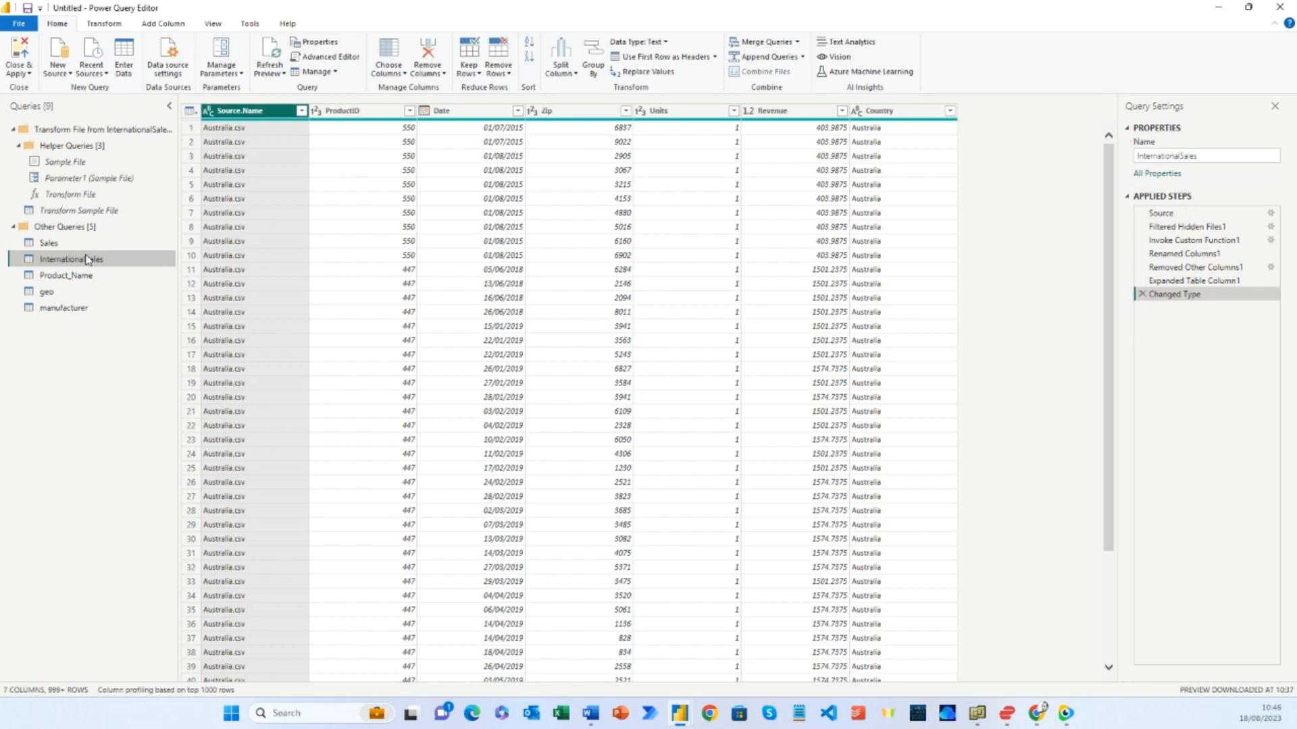
pyautogui.click(1196, 217)
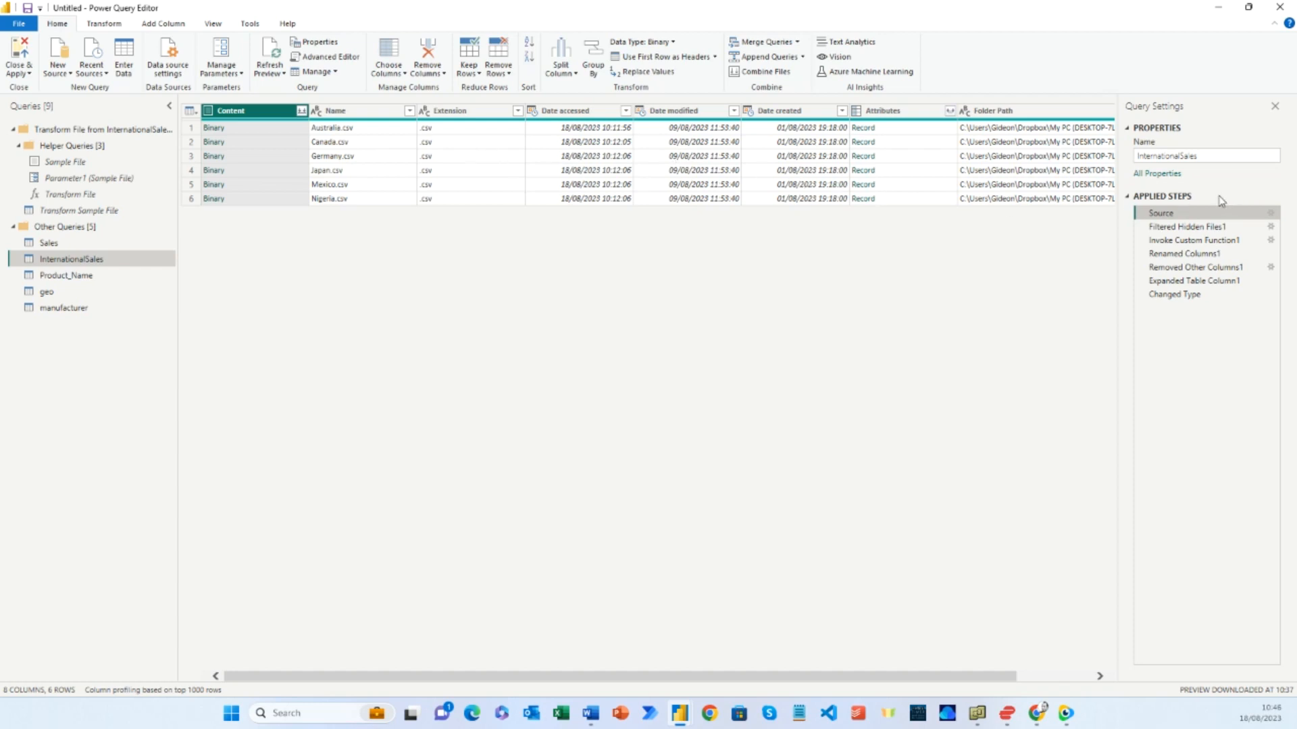
pyautogui.click(1203, 227)
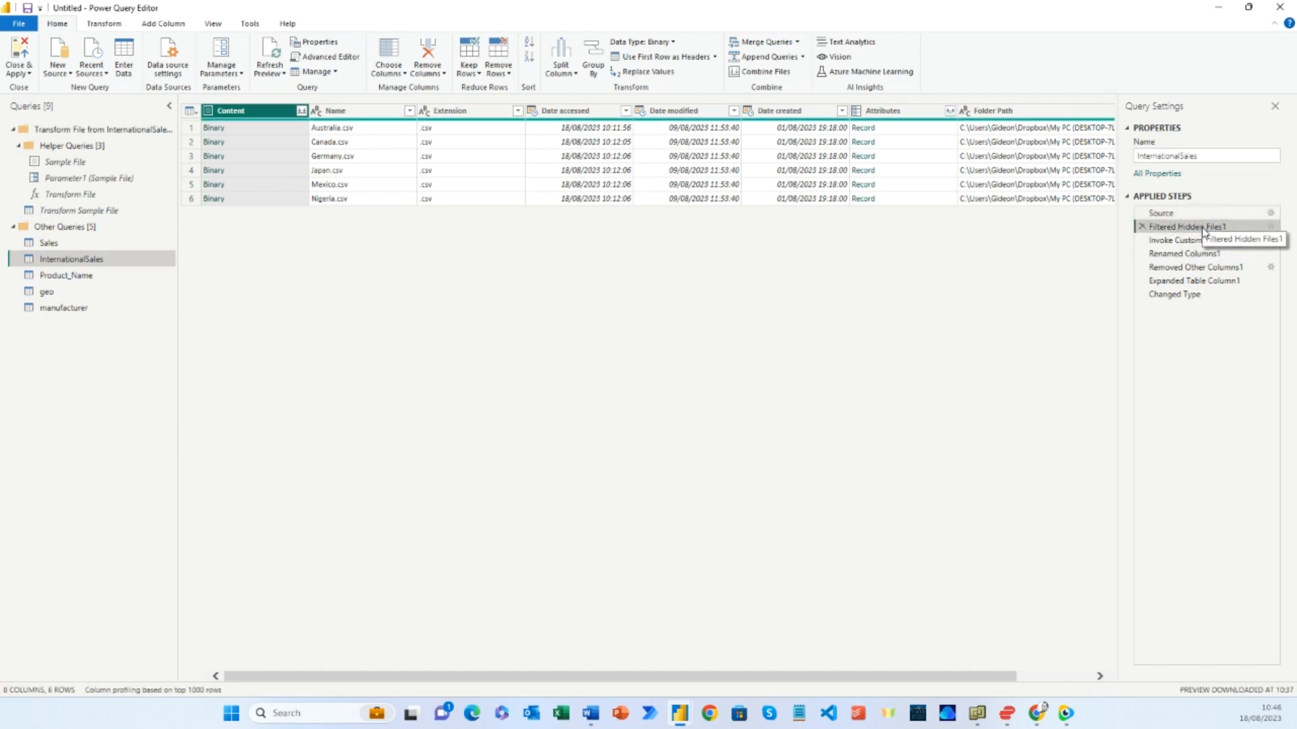
pyautogui.click(1200, 241)
pyautogui.click(1205, 255)
pyautogui.click(1174, 281)
pyautogui.click(1162, 295)
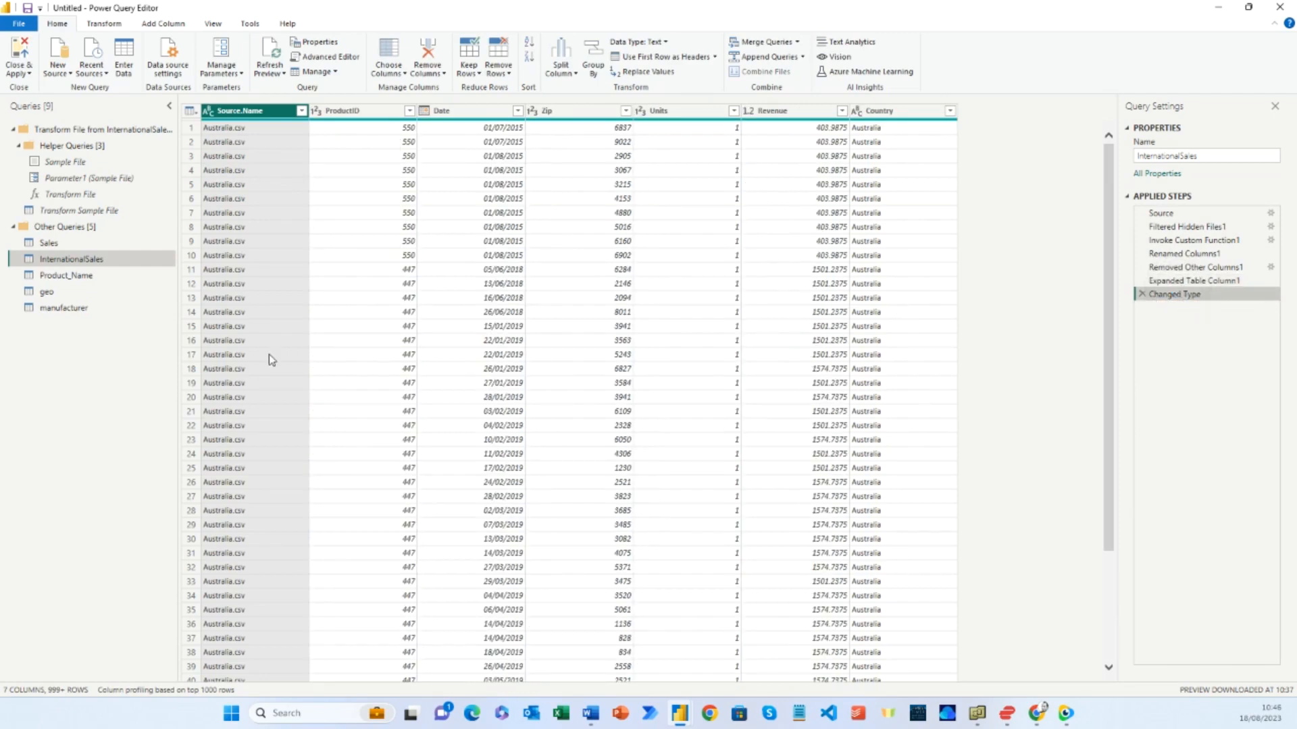
# Convert the text of the Product column in the Product_Name query to uppercase
pyautogui.click(78, 276)
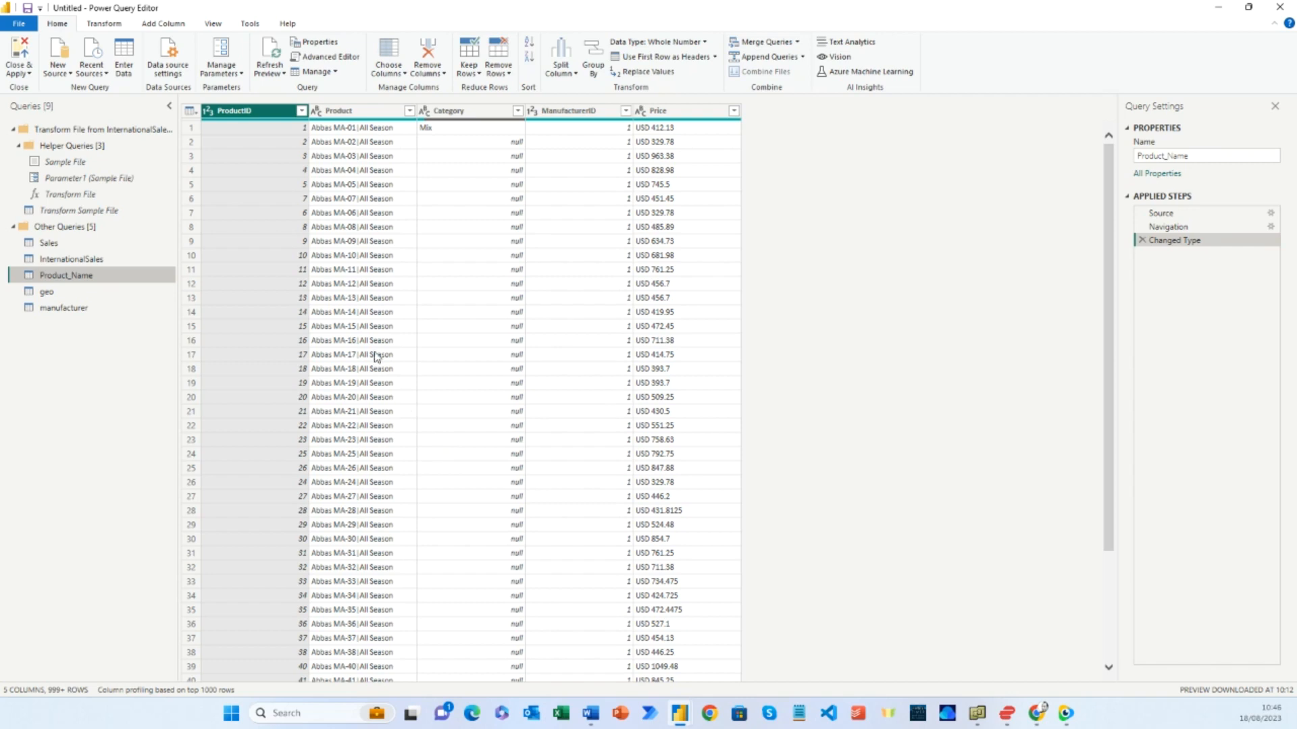
pyautogui.click(352, 114)
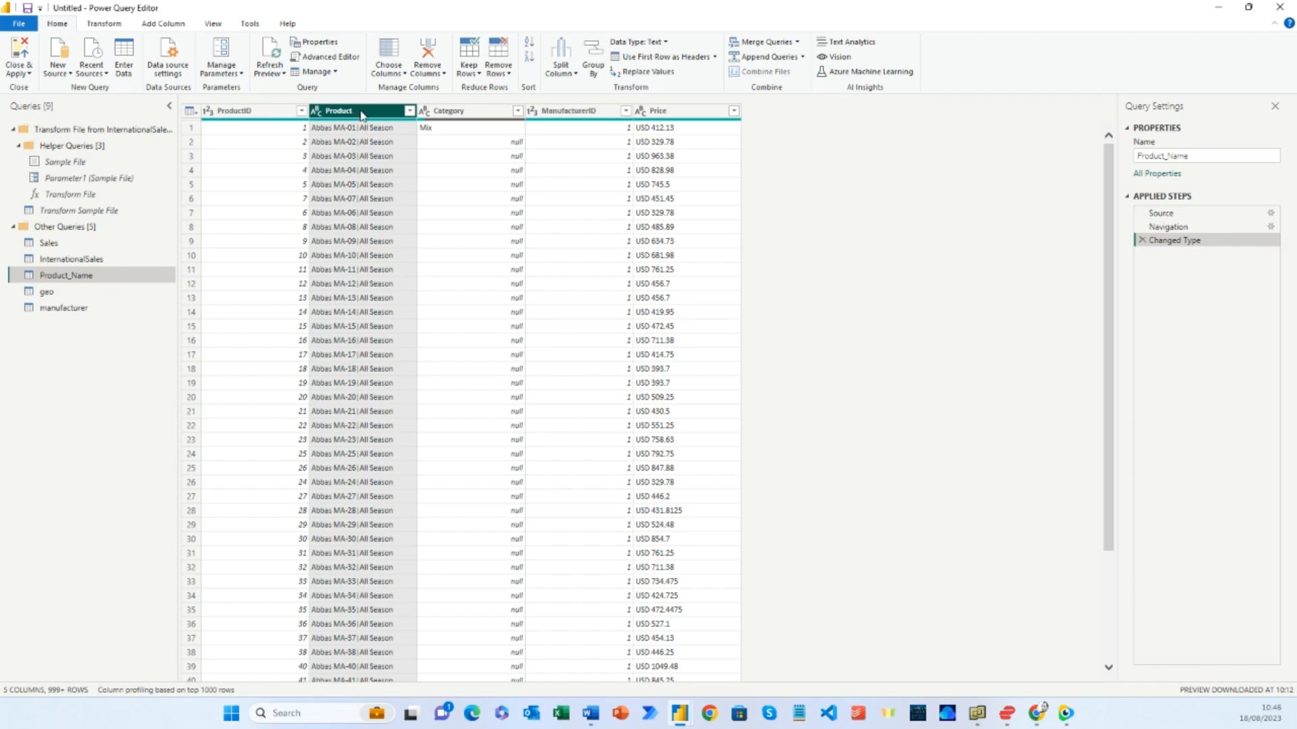
pyautogui.rightClick(362, 115)
pyautogui.moveTo(408, 260)
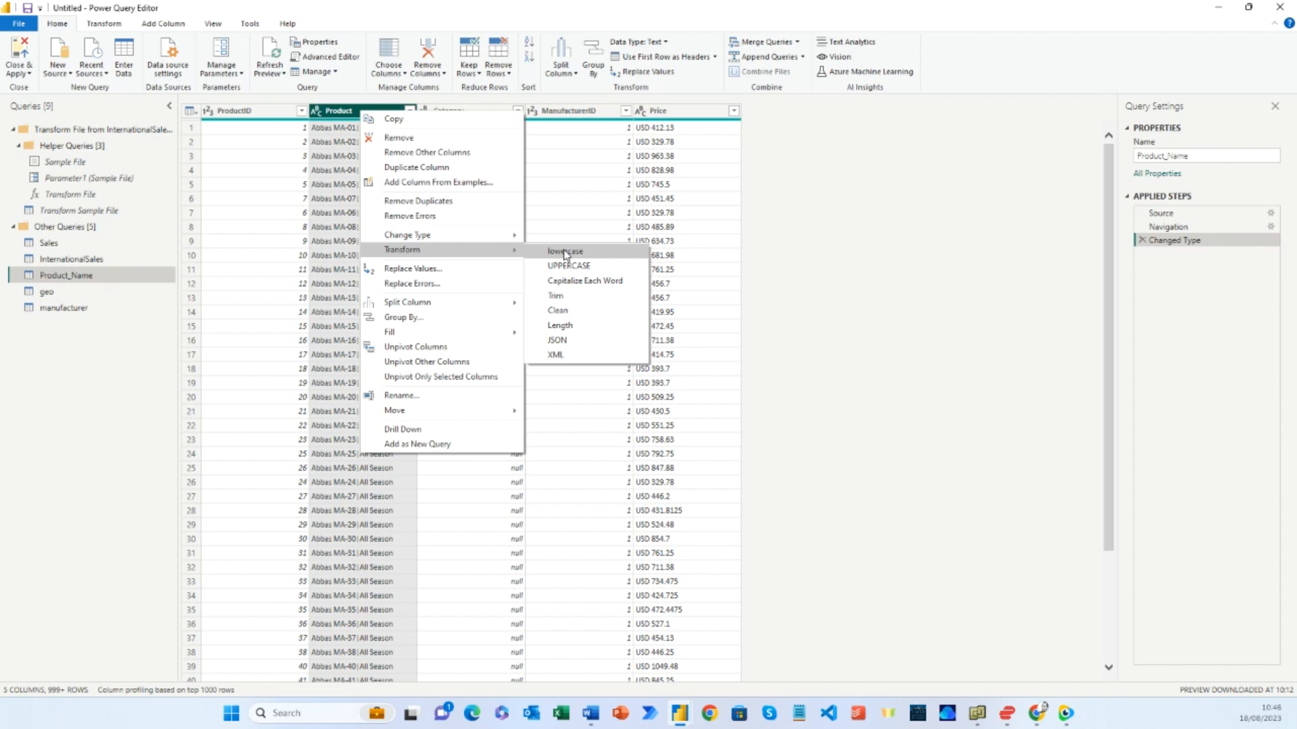
pyautogui.click(597, 269)
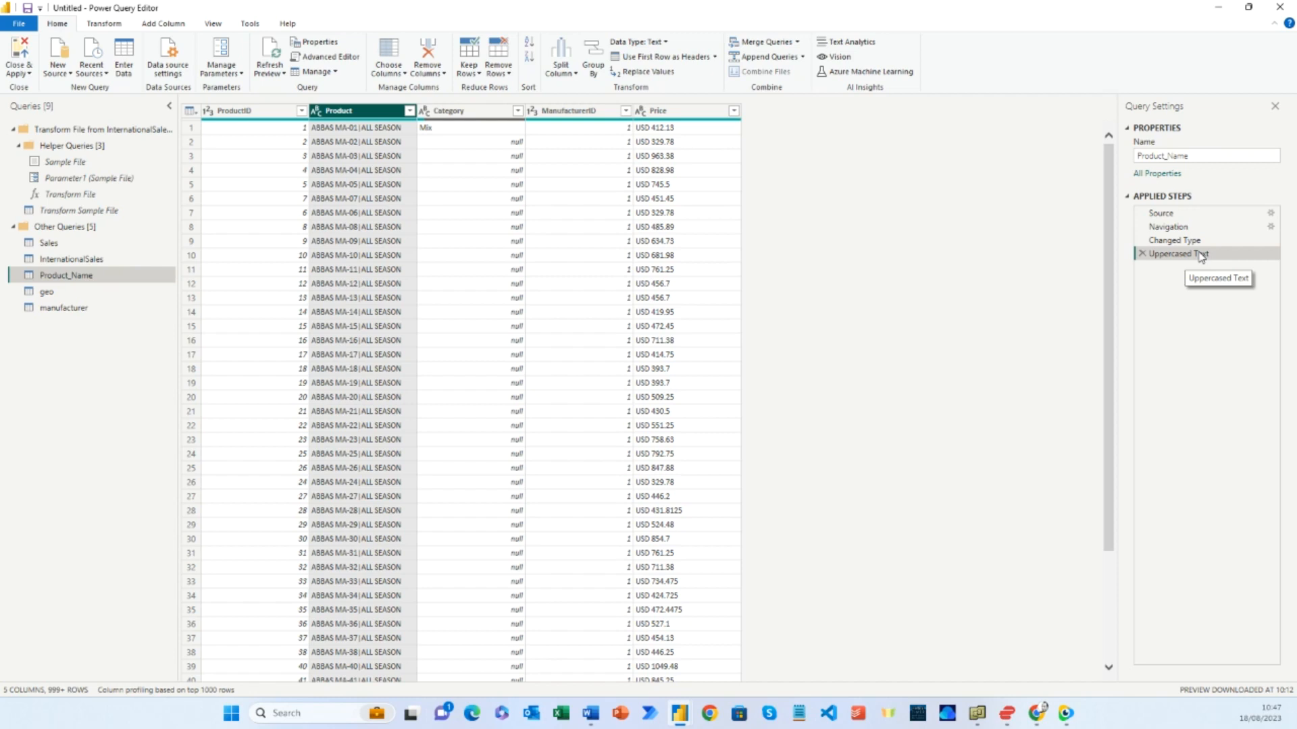
# Remove the ProductID column from the Product_Name query
pyautogui.click(255, 111)
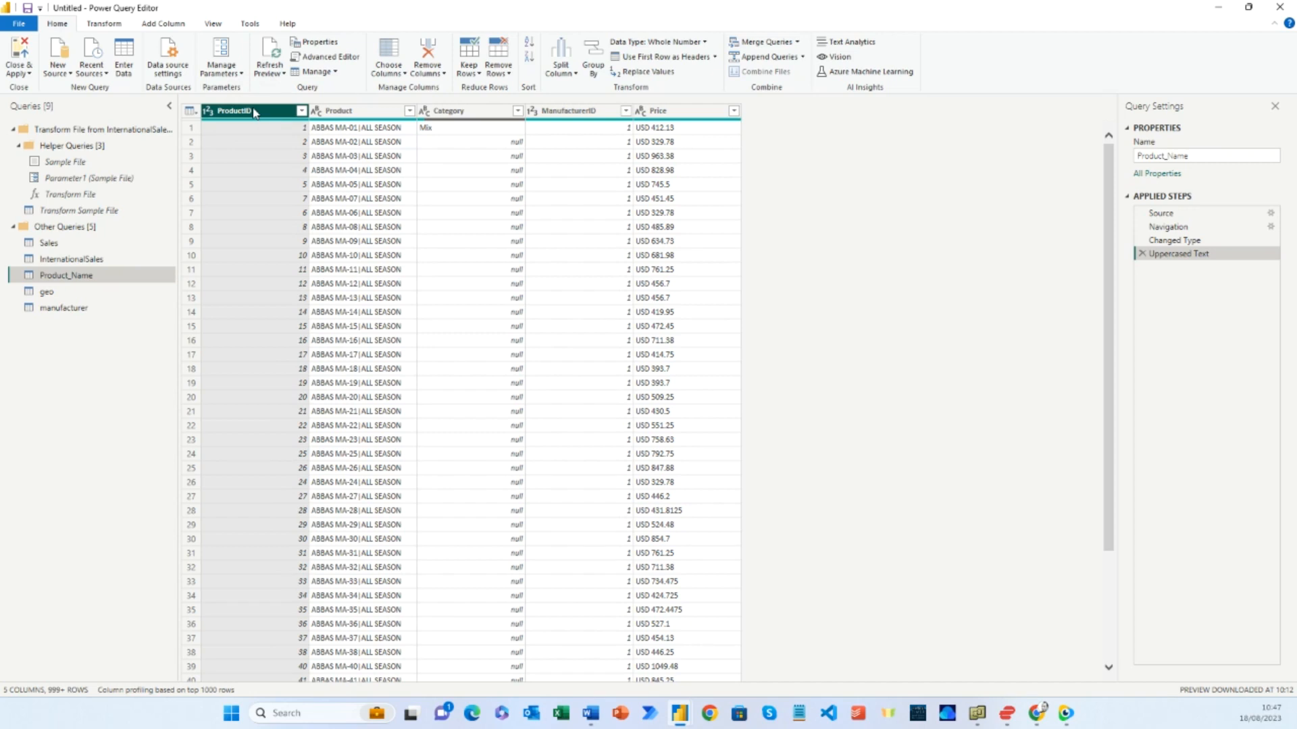
pyautogui.rightClick(255, 111)
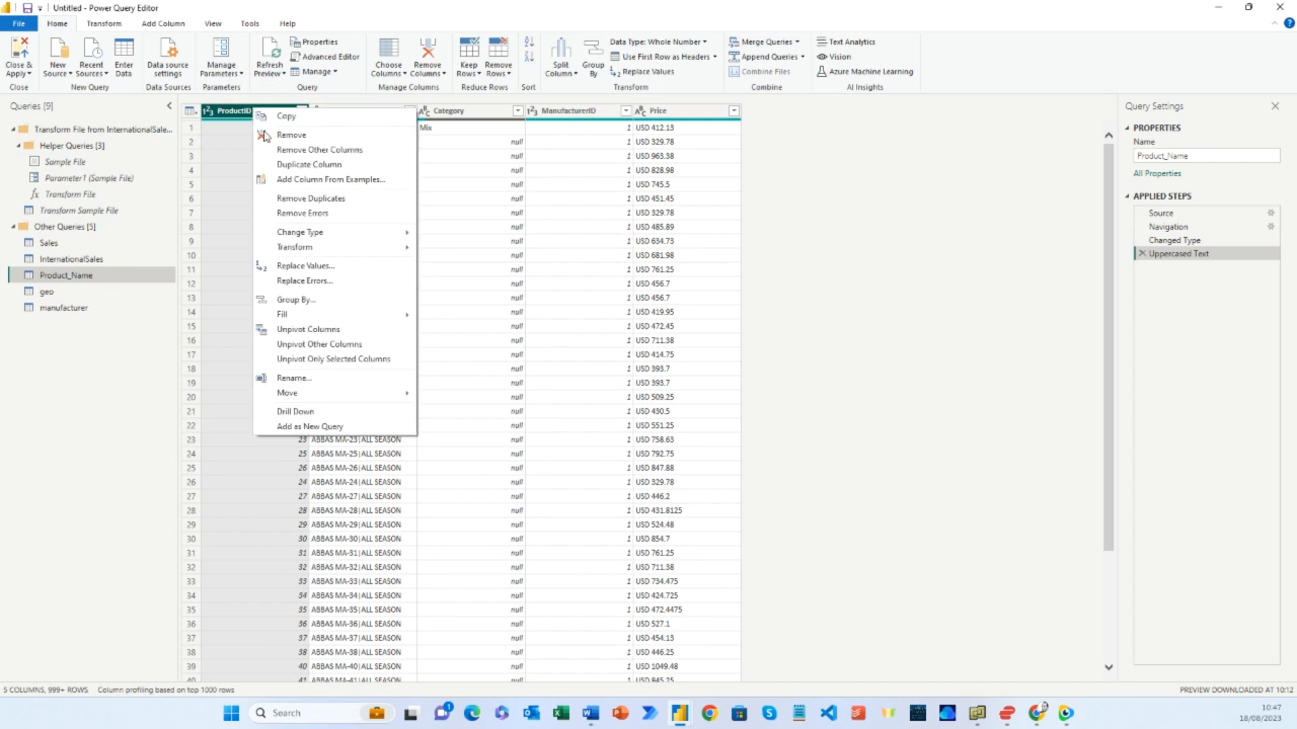
pyautogui.click(268, 133)
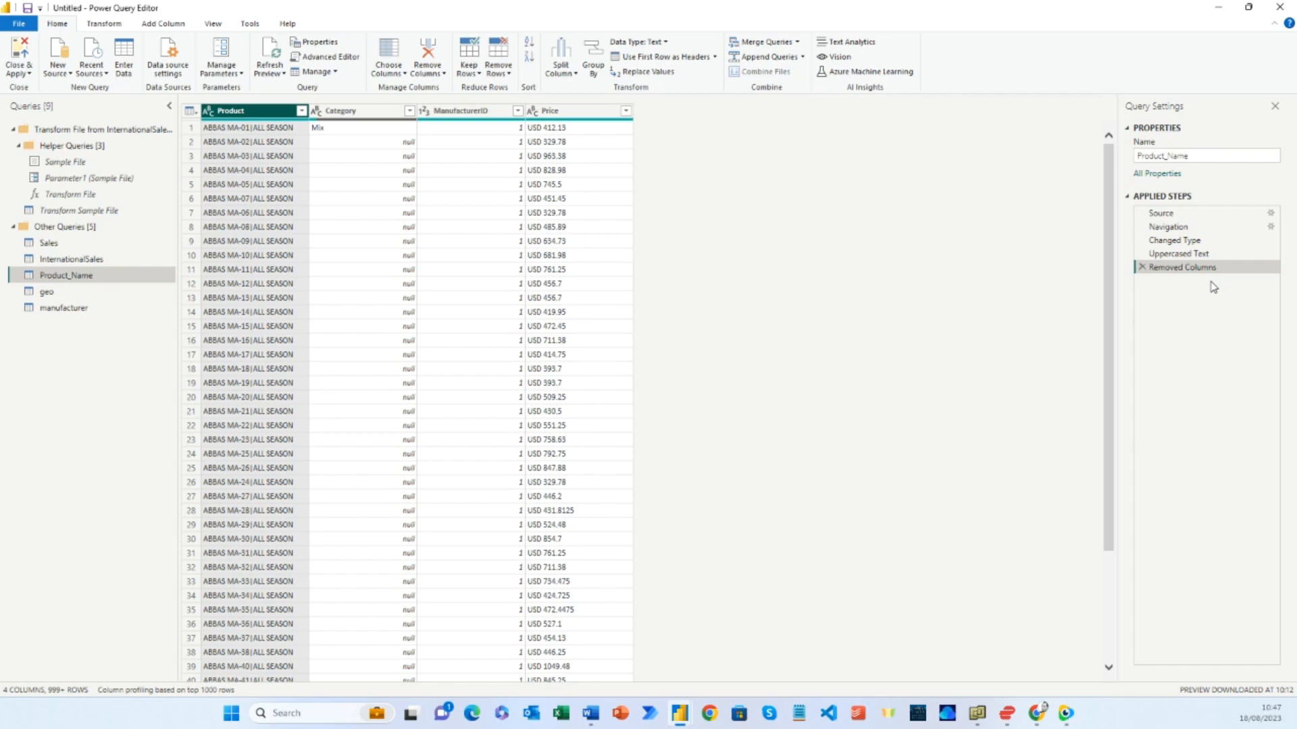
# Delete the Removed Columns and Uppercased Text steps from the Product_Name query's applied steps
pyautogui.click(1143, 268)
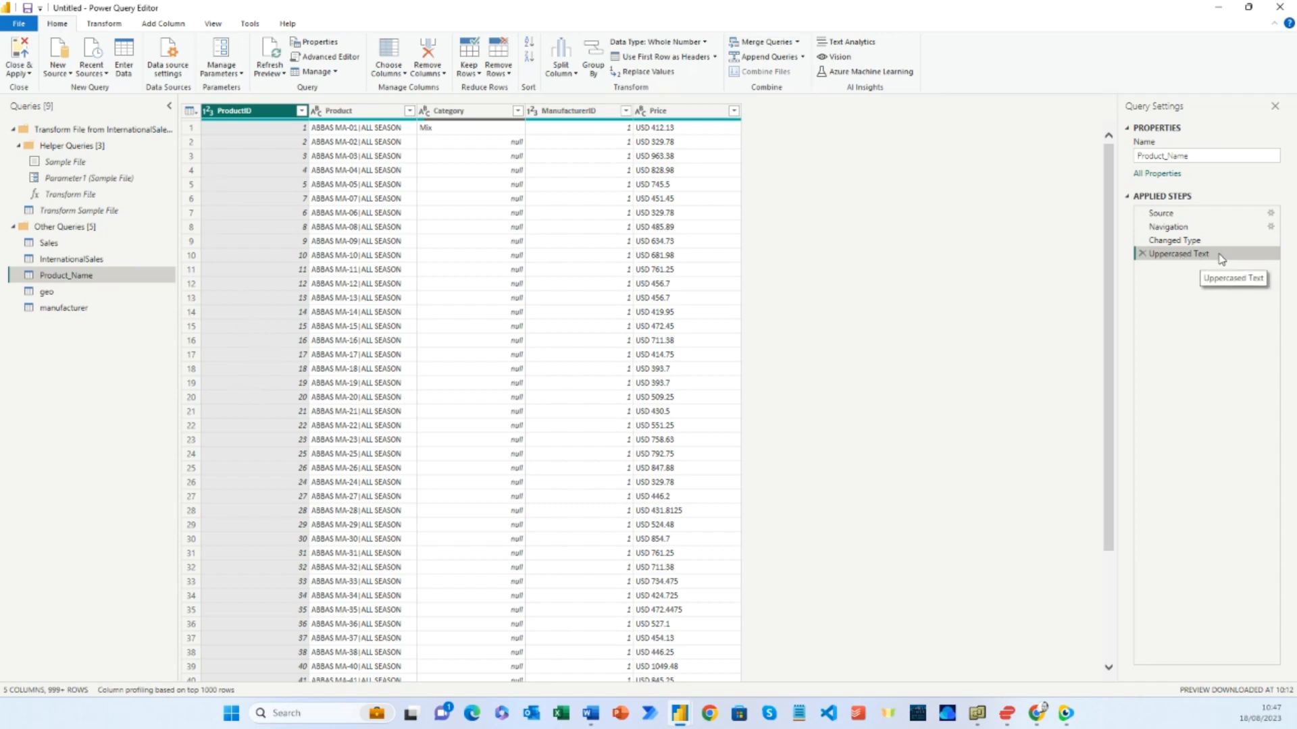
pyautogui.click(1142, 254)
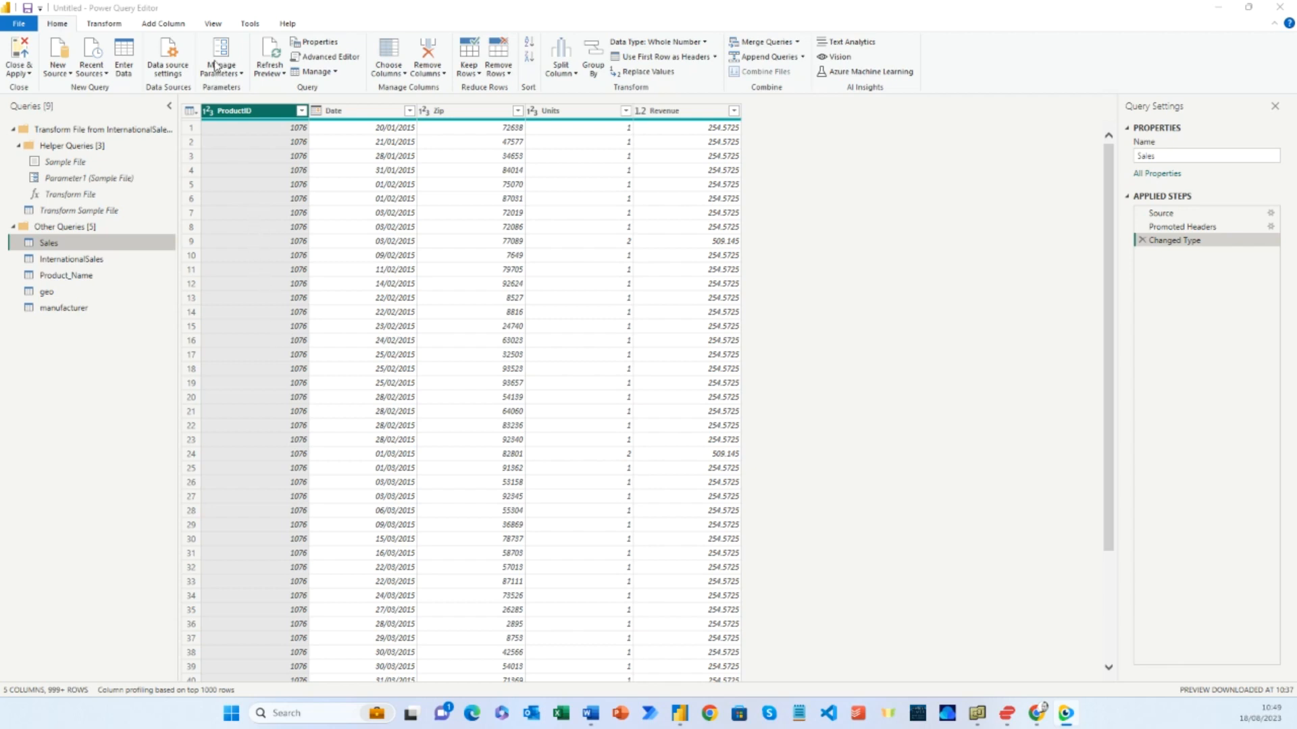
# Show the Formula Bar, and expand and collapse it to view the Sales query's Changed Type formula
pyautogui.click(213, 24)
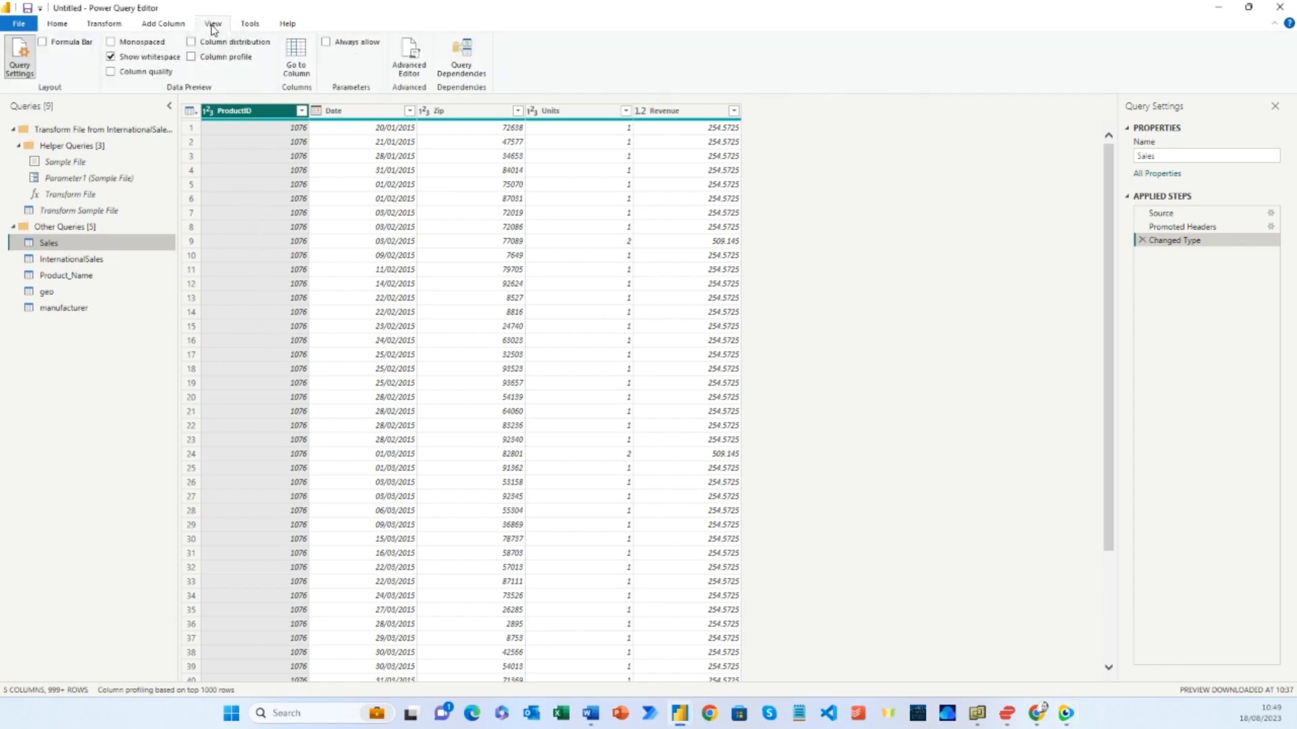
pyautogui.click(44, 43)
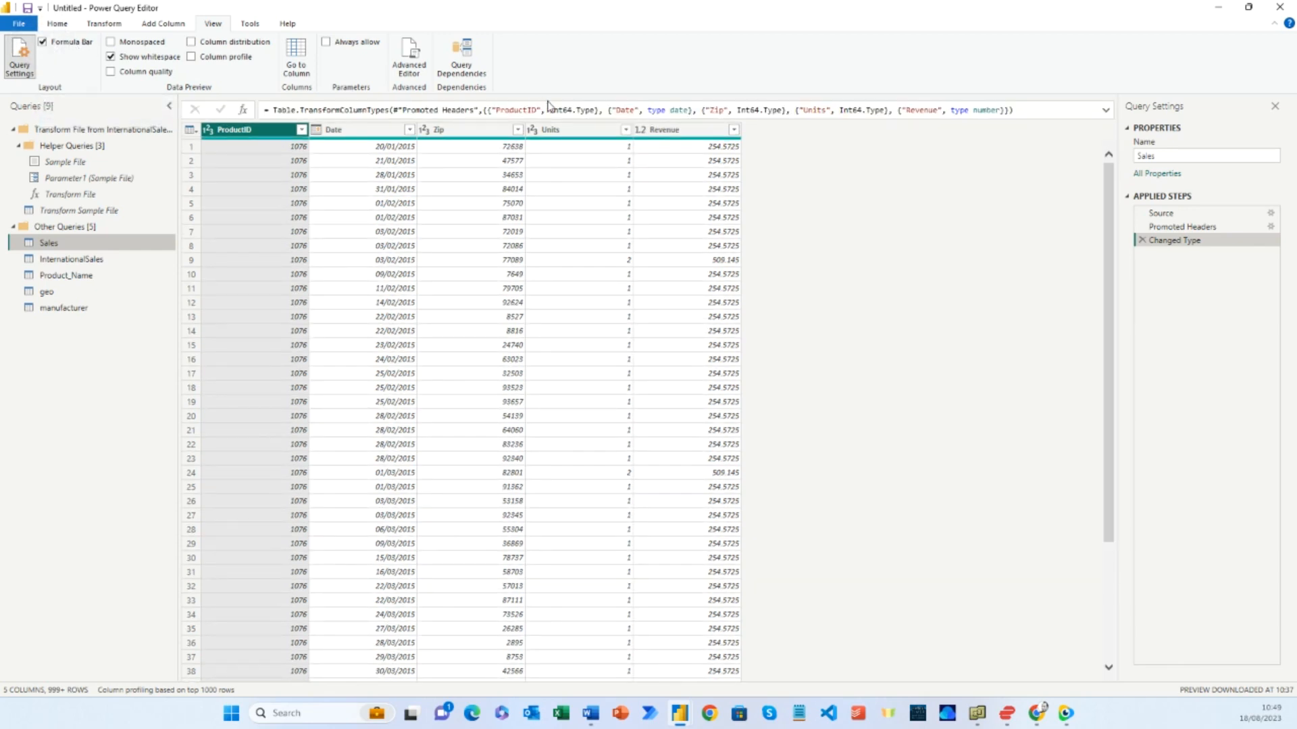
pyautogui.click(1106, 110)
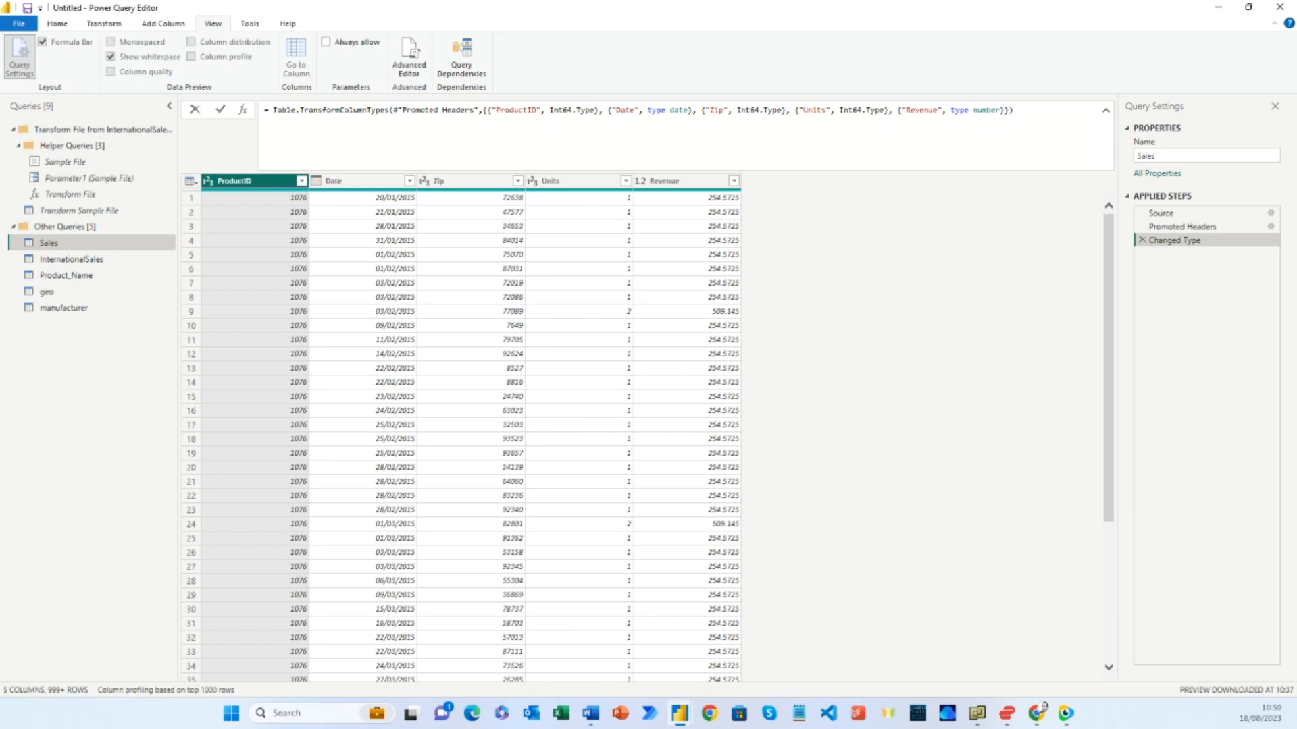
pyautogui.click(1106, 110)
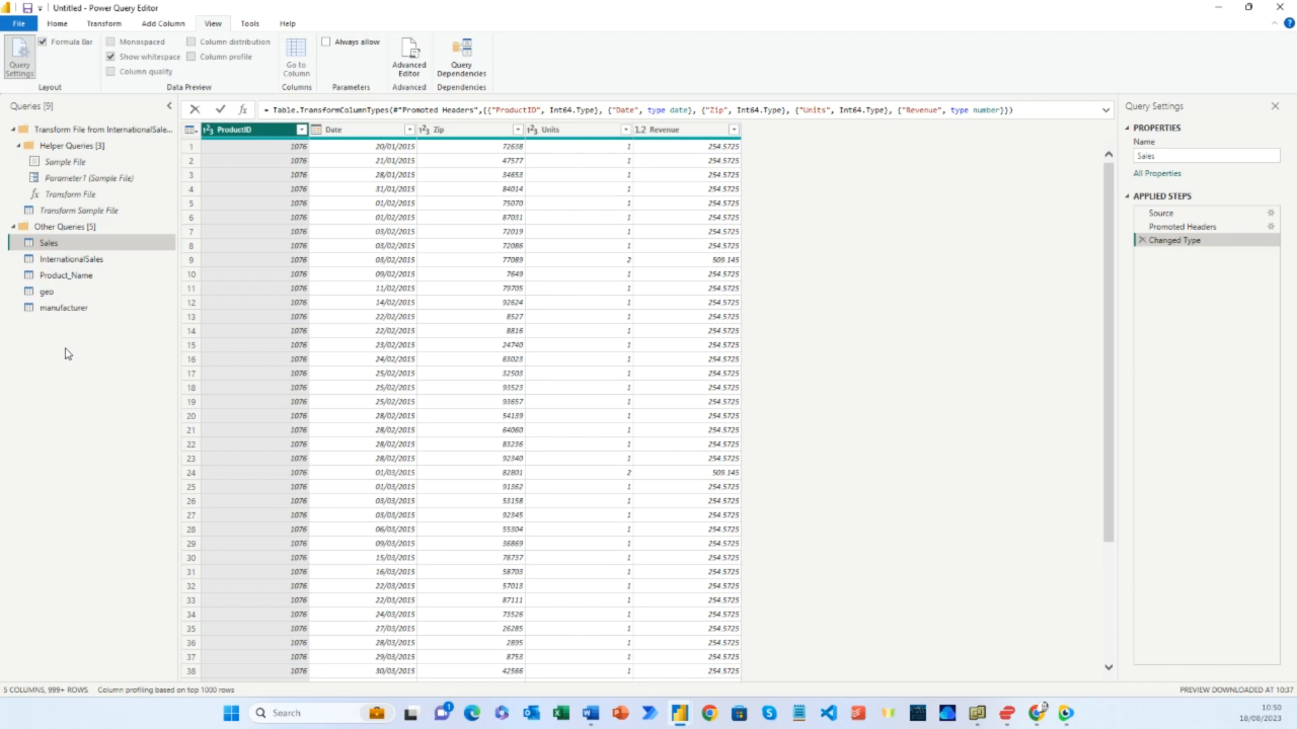
# Rename the InternationalSales query as International Sales
pyautogui.click(79, 261)
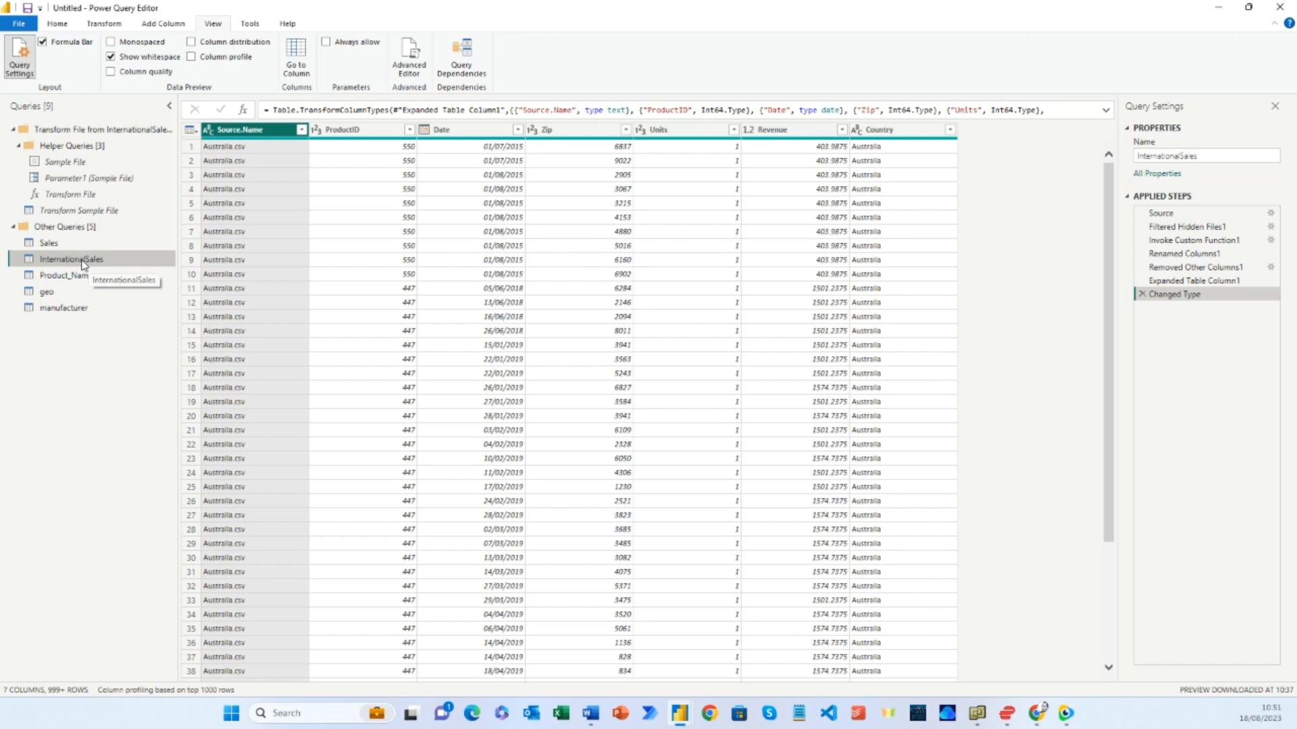
pyautogui.doubleClick(82, 260)
pyautogui.click(85, 259)
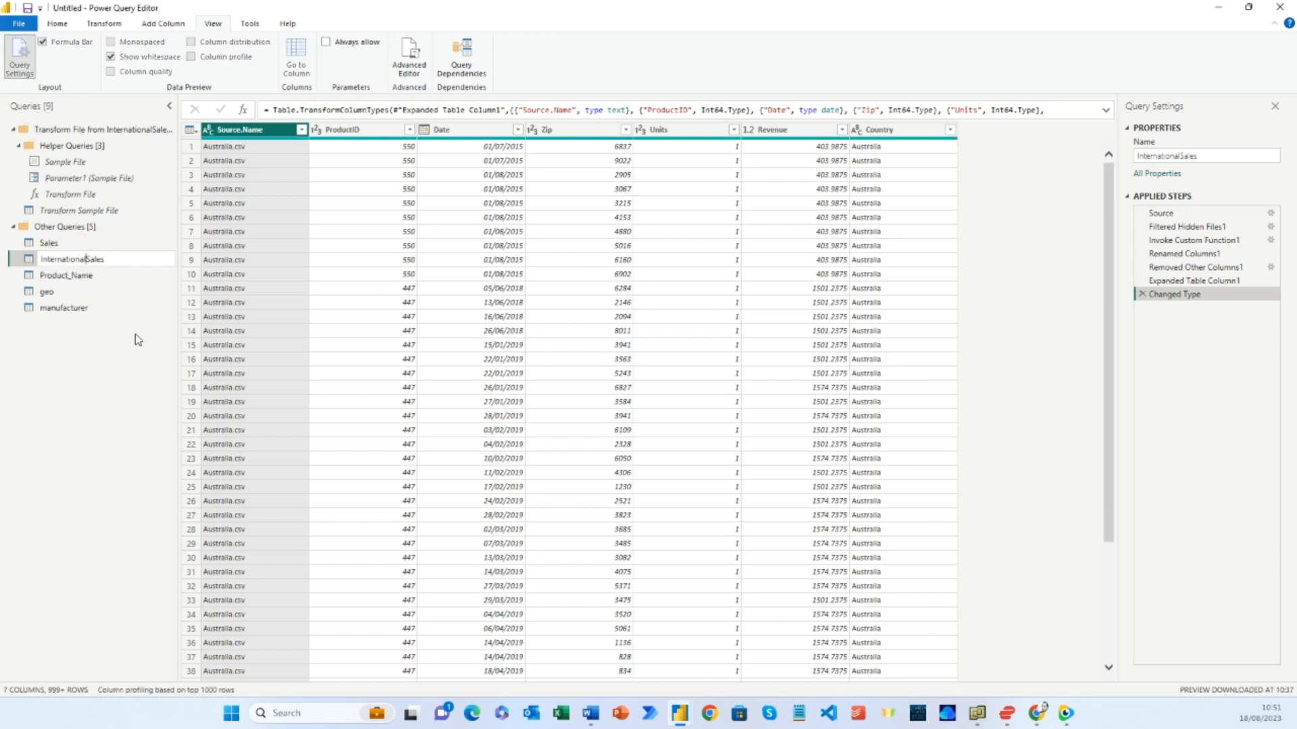
pyautogui.press('Return')
# Rename the Product_Name query as Product
pyautogui.click(76, 275)
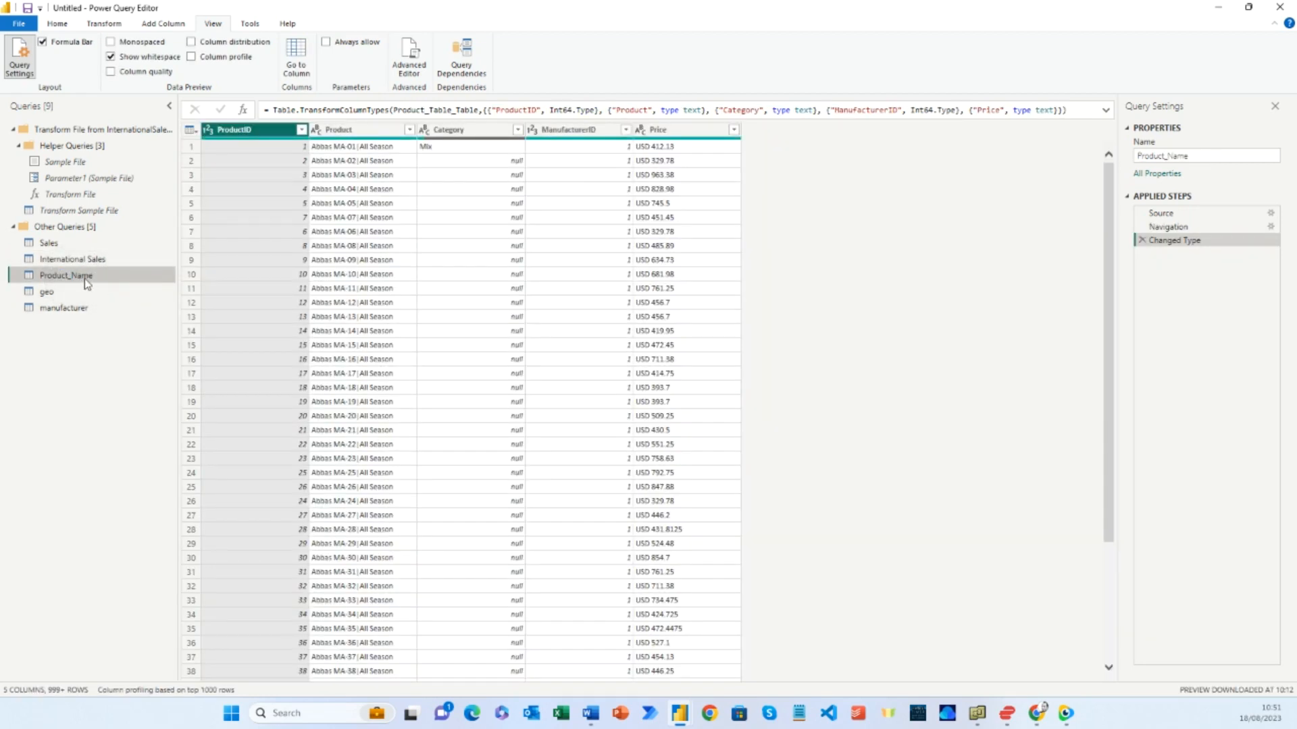
pyautogui.click(1188, 156)
pyautogui.click(1206, 156)
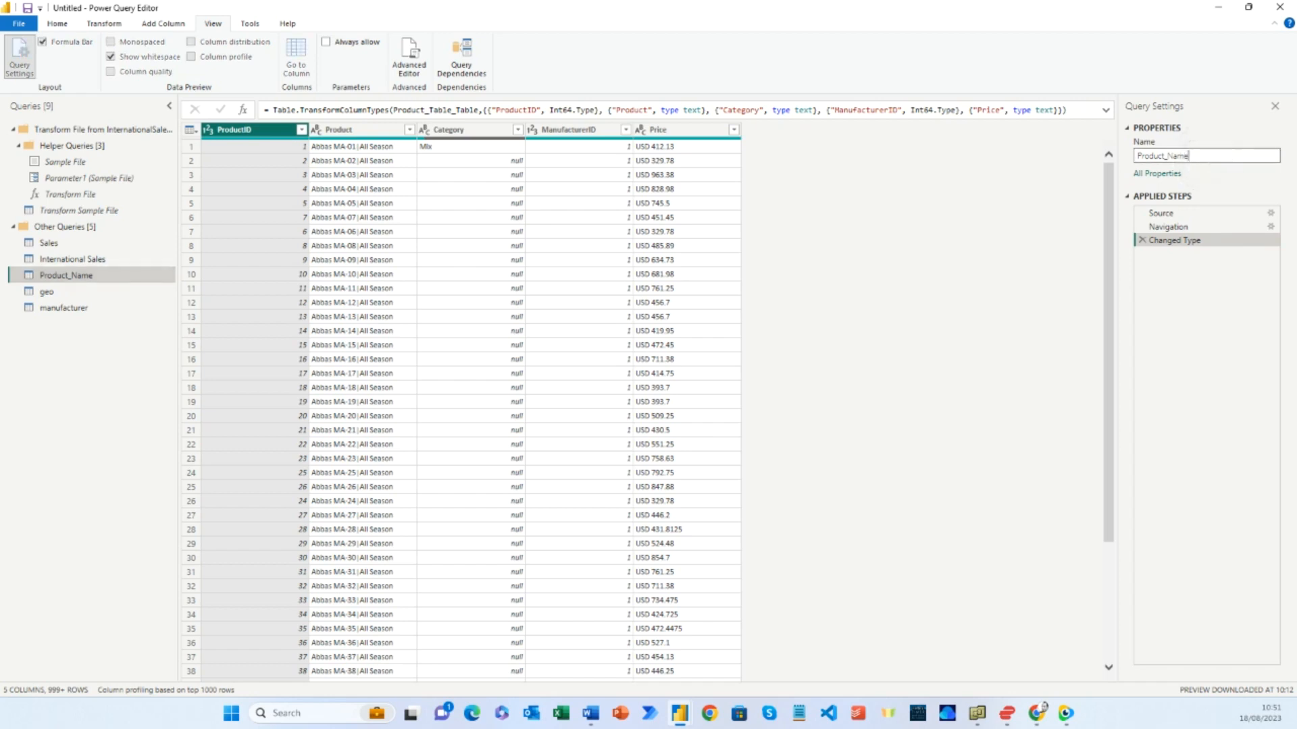
pyautogui.press('BackSpace')
pyautogui.press('BackSpace')
pyautogui.press('BackSpace')
pyautogui.press('BackSpace')
pyautogui.press('BackSpace')
pyautogui.press('Return')
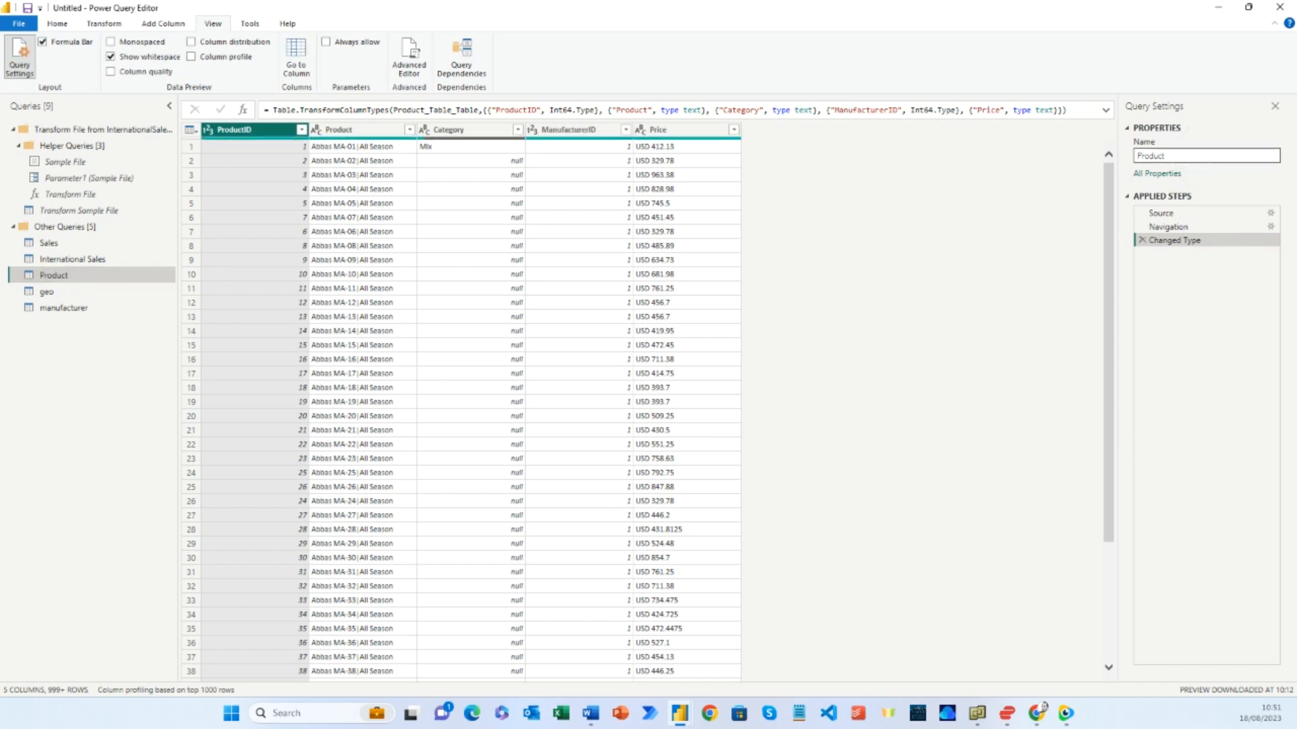
# Rename the geo query as Geography
pyautogui.click(86, 295)
pyautogui.moveTo(1151, 156); pyautogui.dragTo(1095, 158)
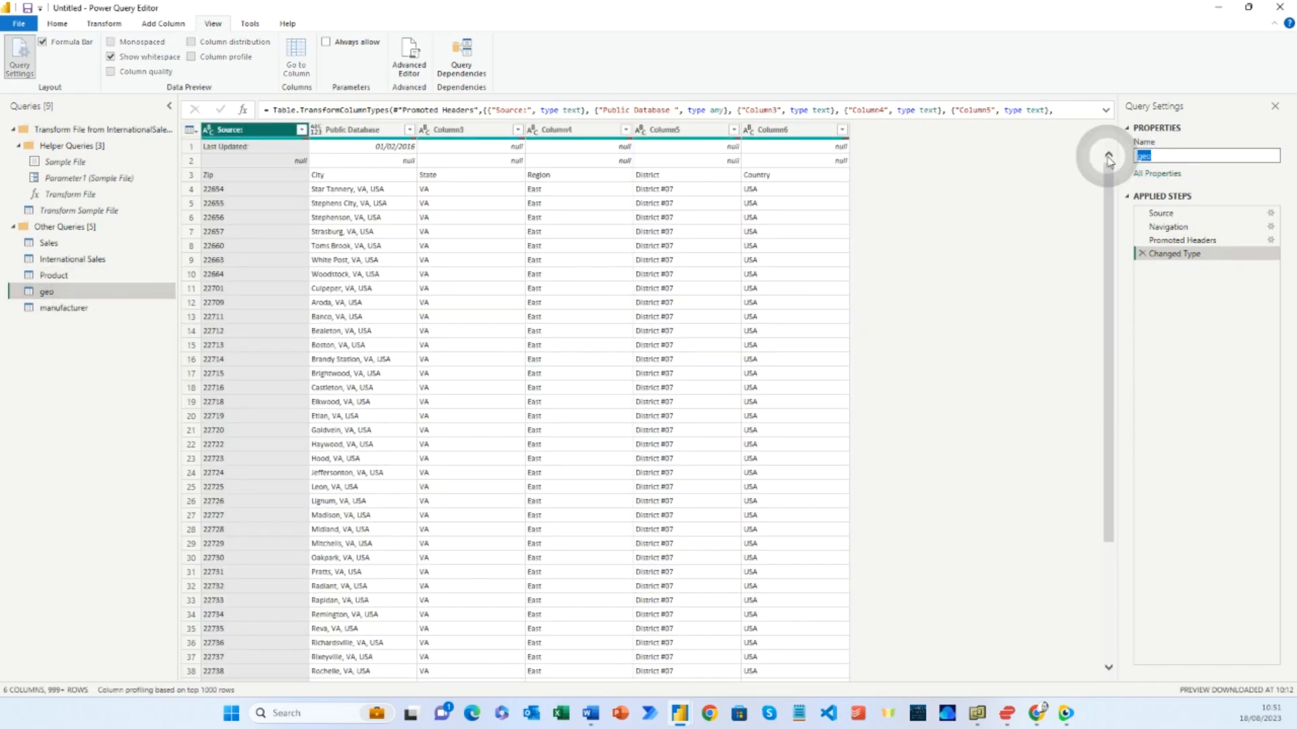
pyautogui.write('Geo')
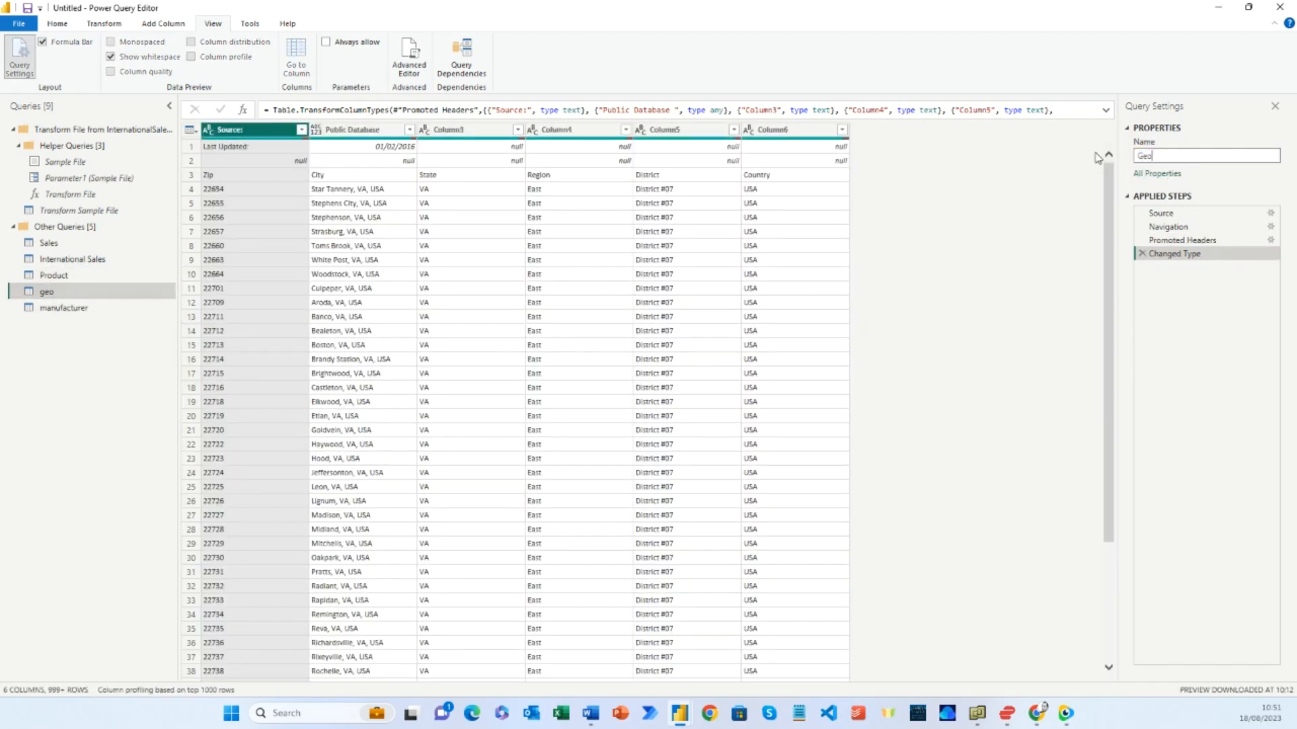
pyautogui.write('graphy')
pyautogui.press('Return')
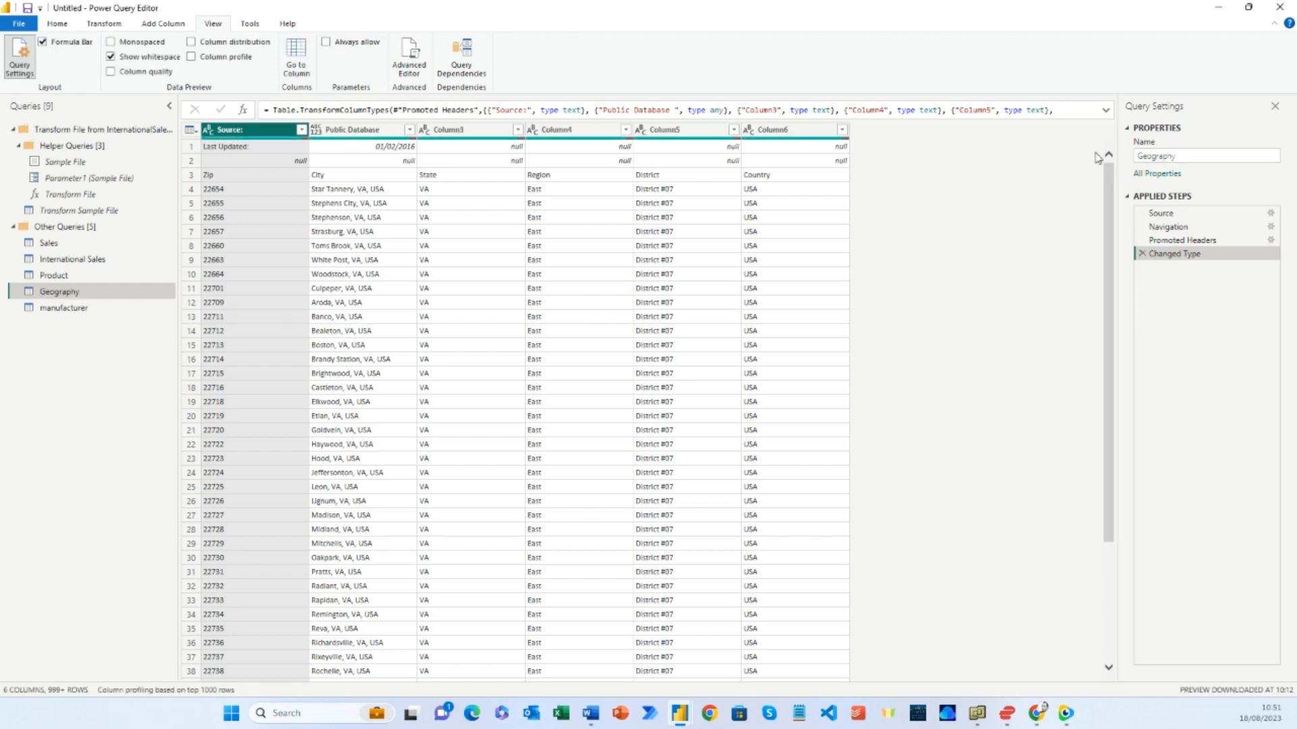
# Rename the manufacturer query as Manufacturer
pyautogui.click(90, 309)
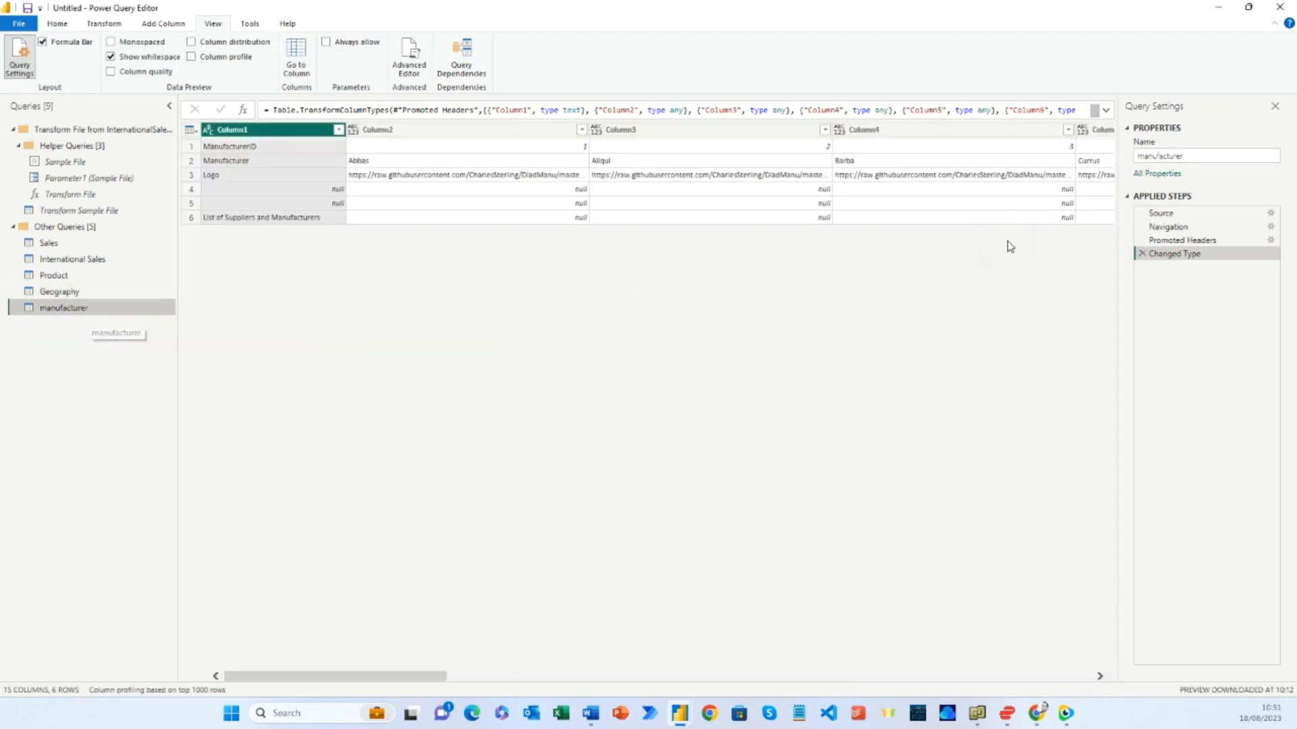
pyautogui.click(1143, 154)
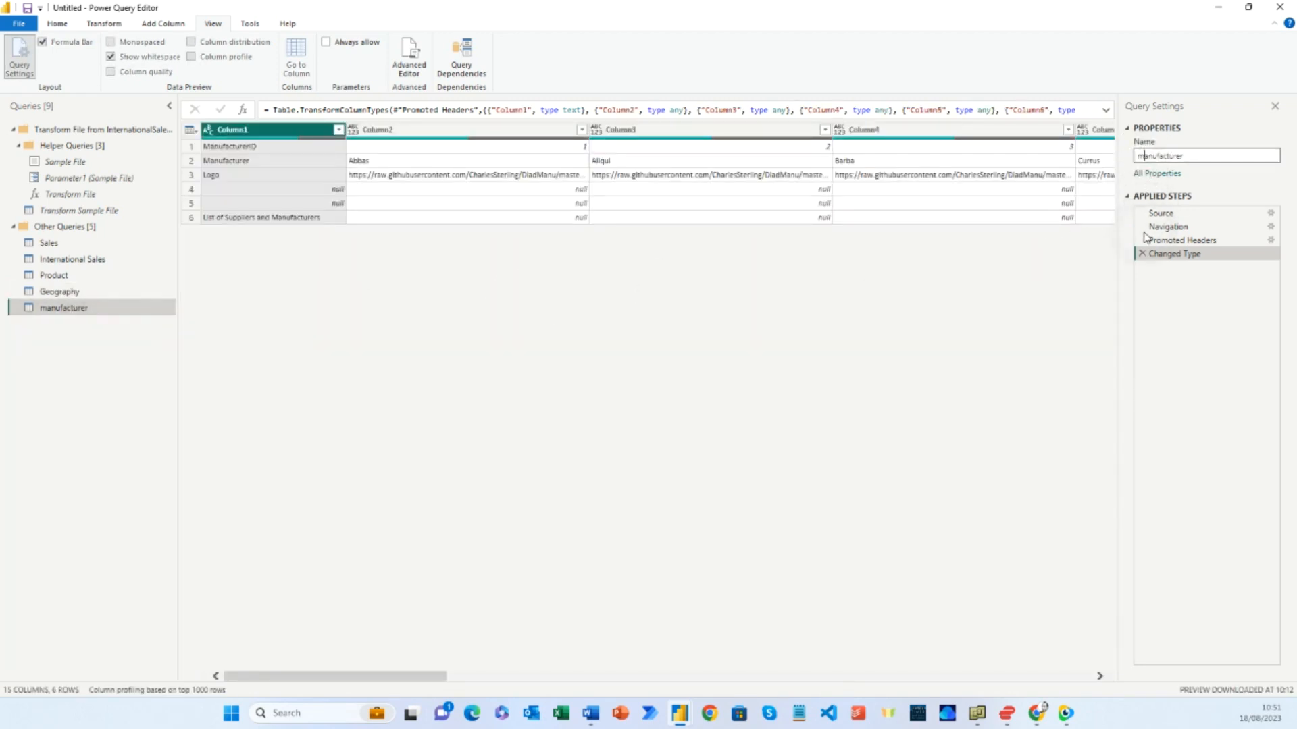
pyautogui.press('BackSpace')
pyautogui.write('M')
pyautogui.press('Return')
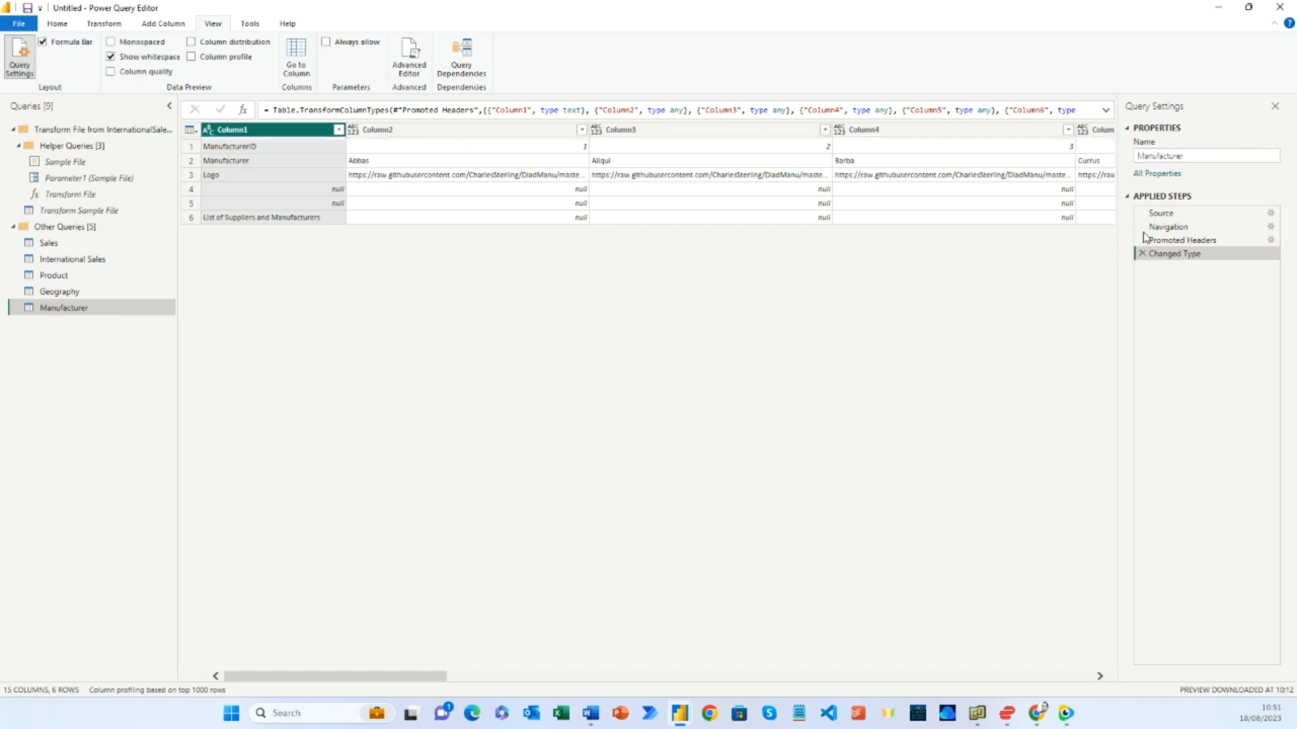
# Change the Sales query's Zip column to the Text data type, replacing the current conversion
pyautogui.click(66, 245)
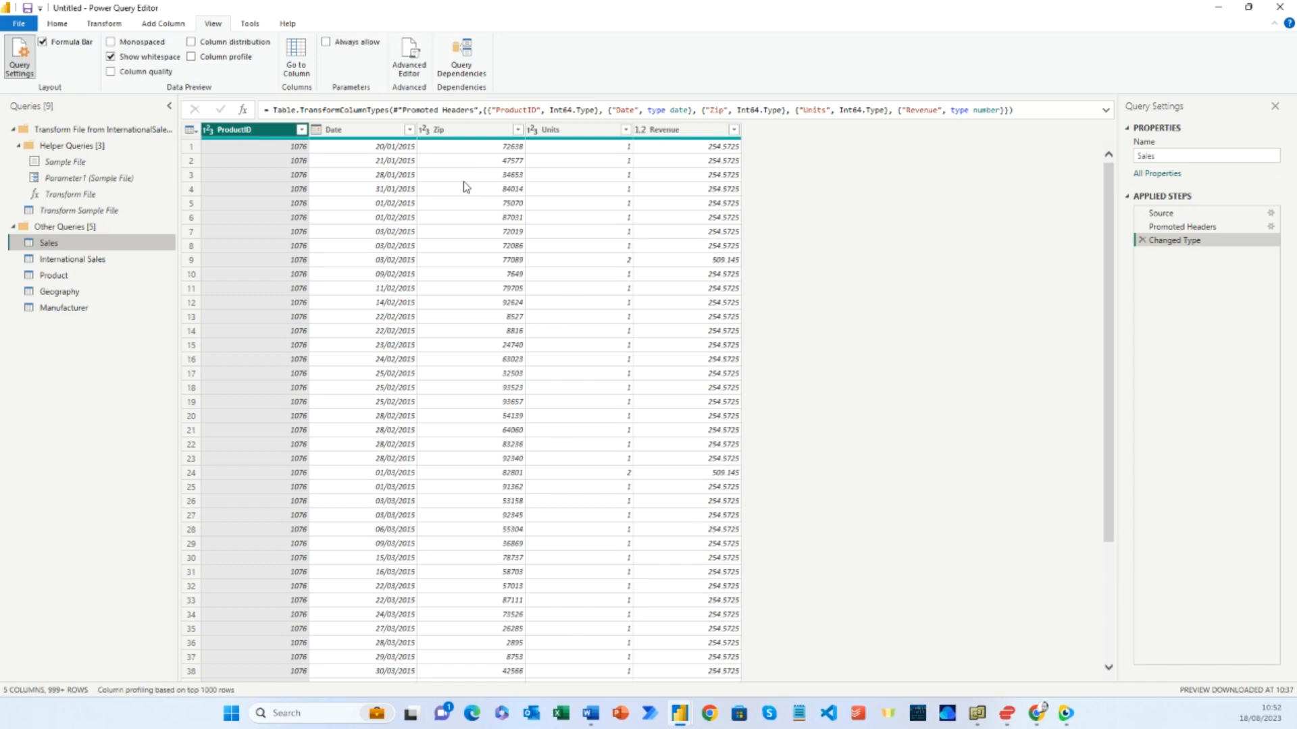
pyautogui.click(424, 130)
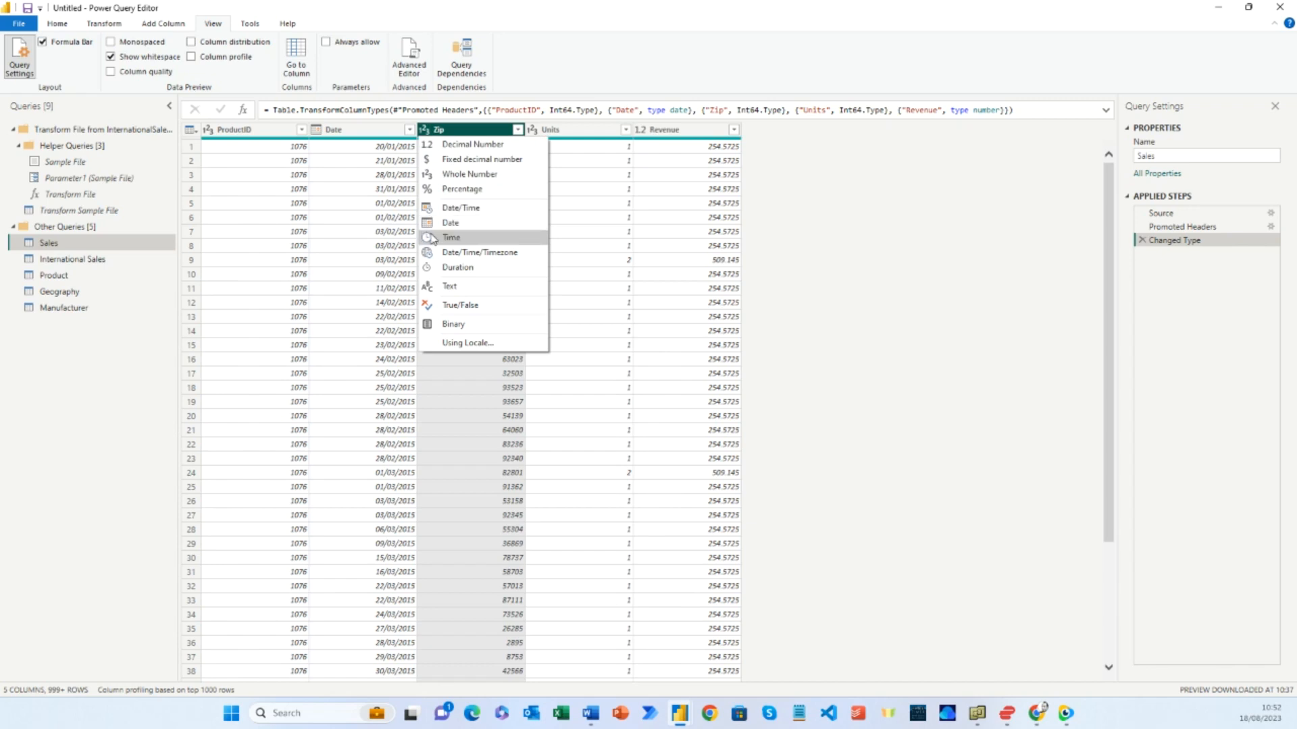
pyautogui.click(440, 292)
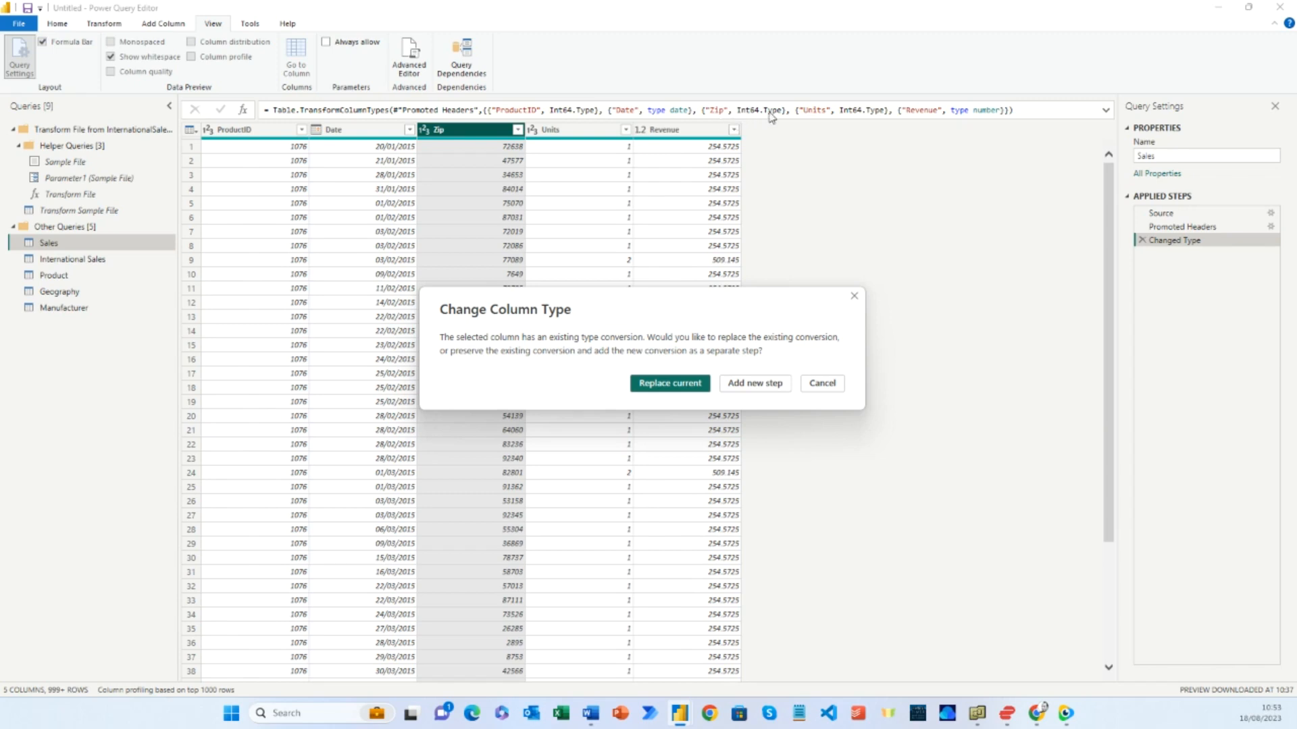
pyautogui.click(664, 385)
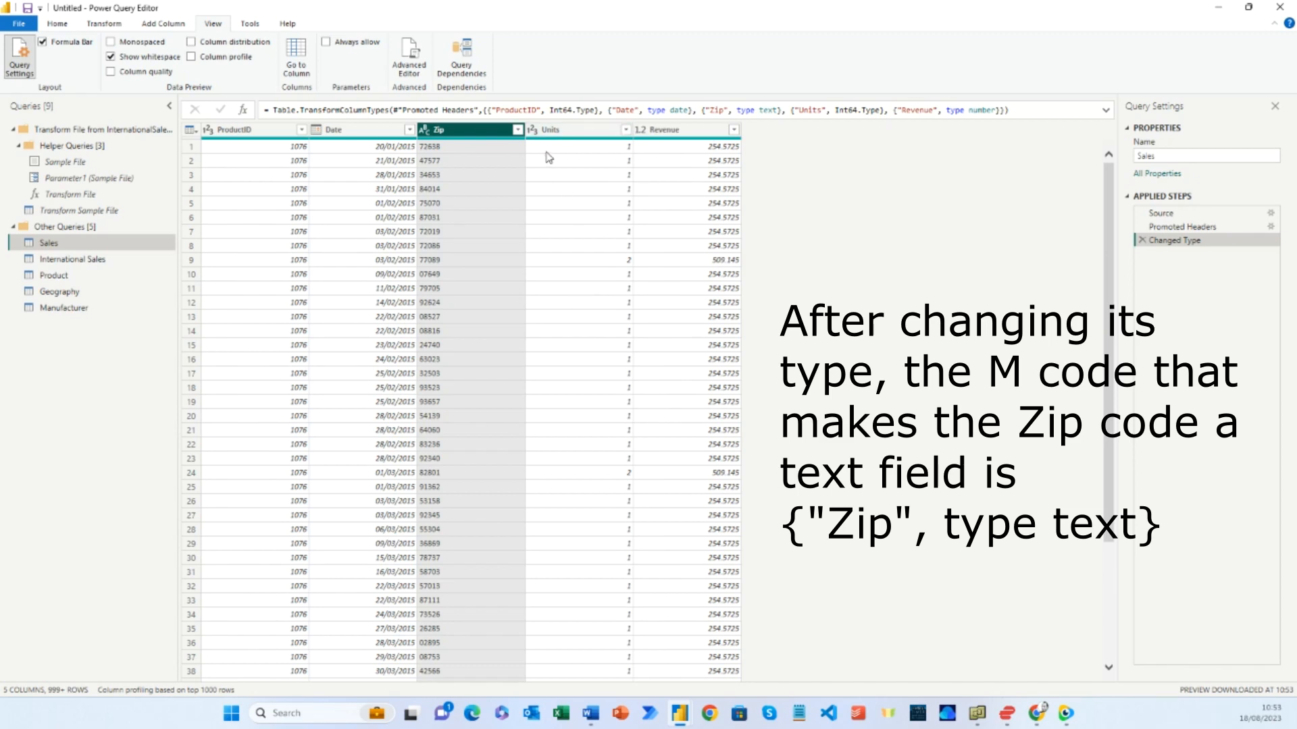
# Change the Sales query's Revenue column to Fixed decimal number, replacing the current conversion
pyautogui.click(679, 132)
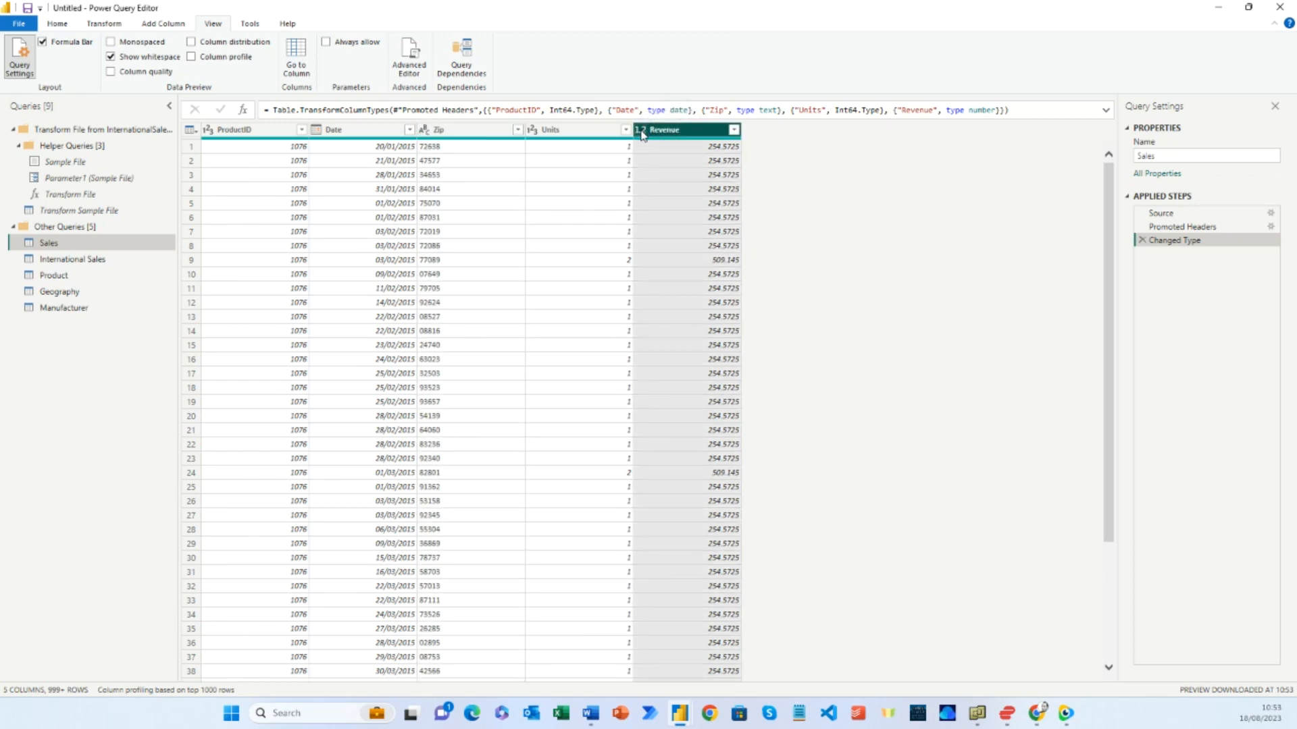
pyautogui.click(642, 132)
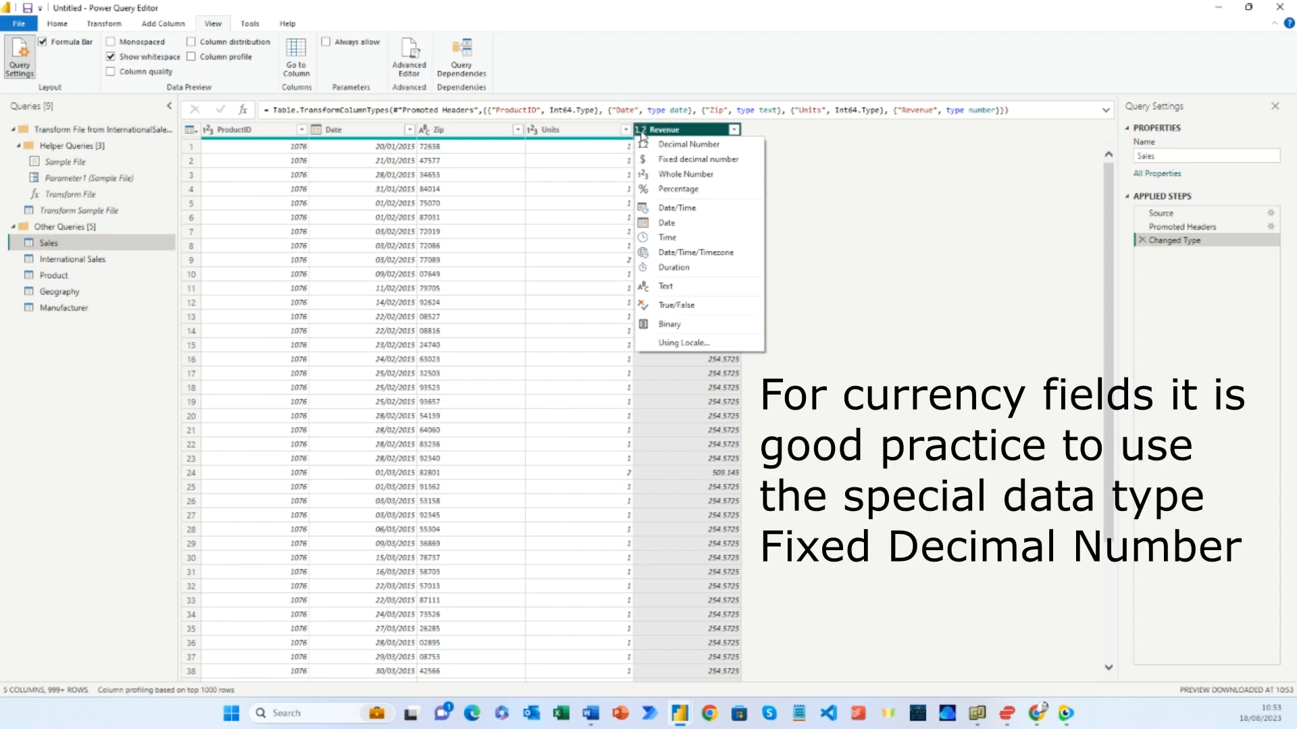
pyautogui.click(692, 161)
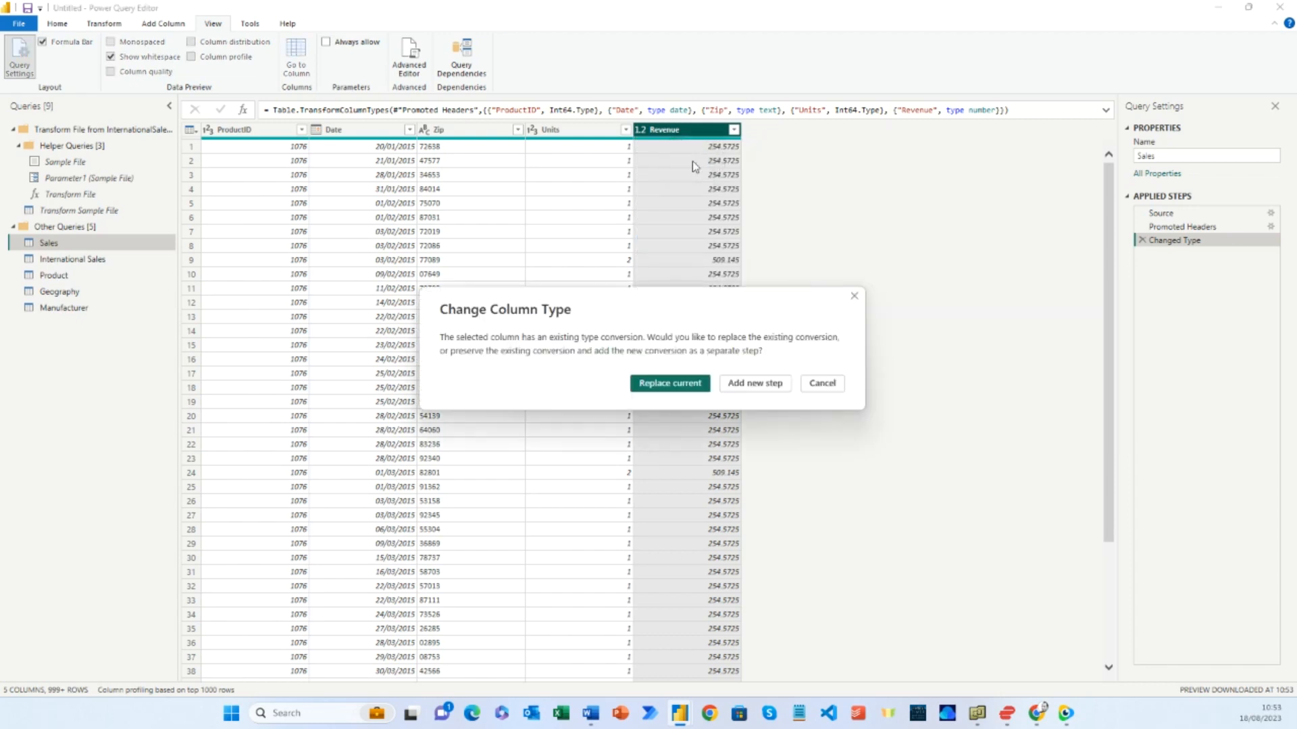
pyautogui.click(666, 385)
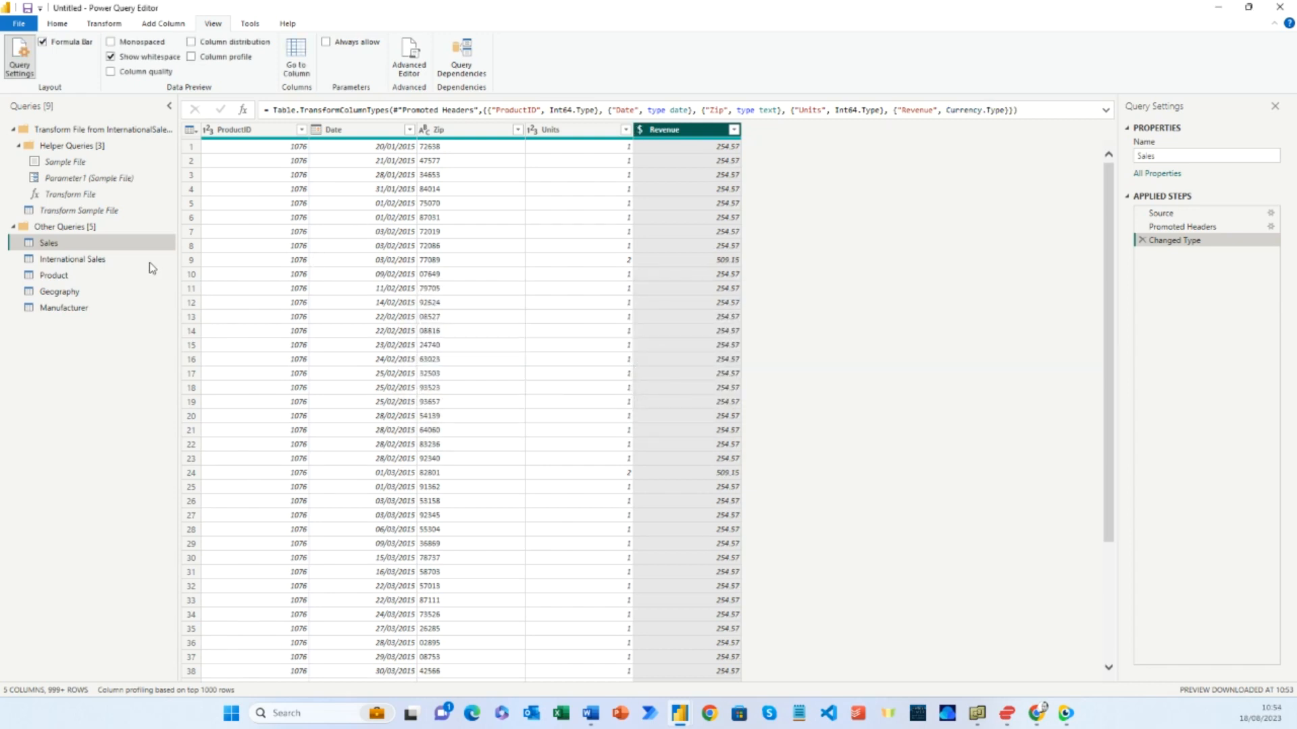
# Change the International Sales query's Zip column to the Text data type, replacing the current conversion
pyautogui.click(107, 260)
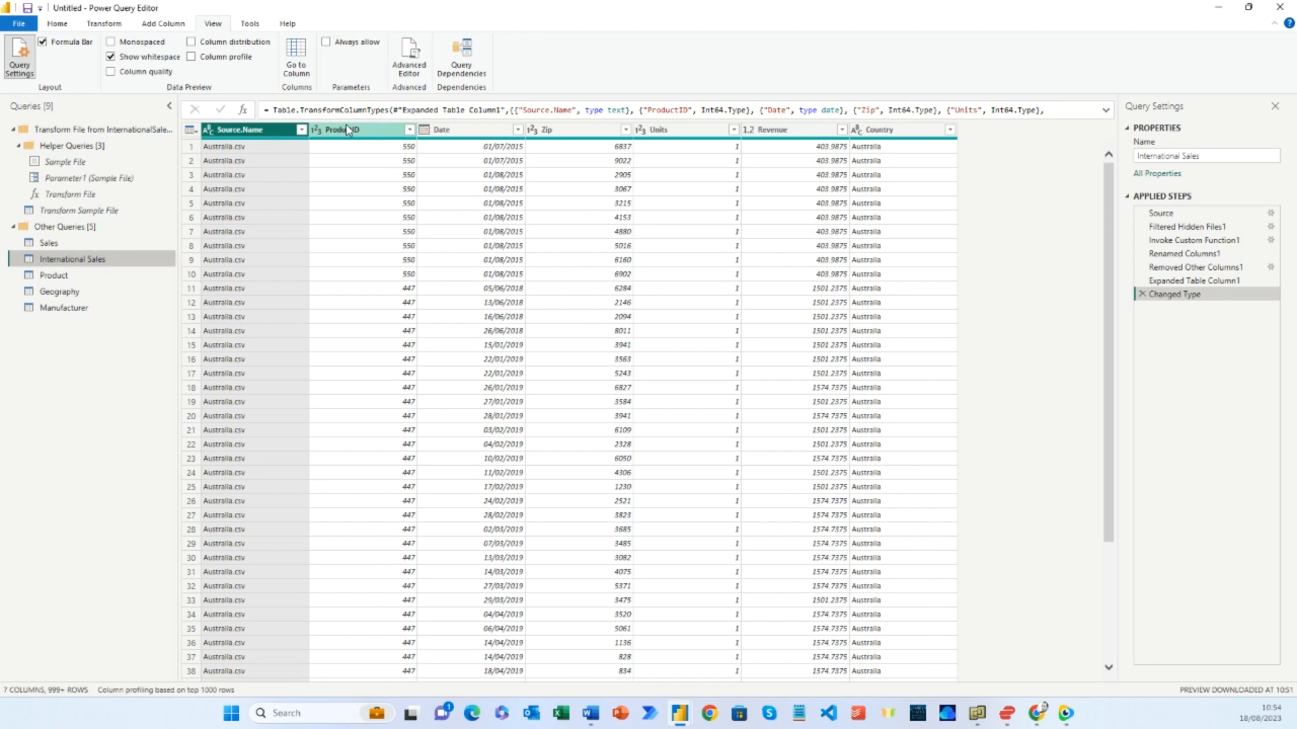
pyautogui.click(532, 129)
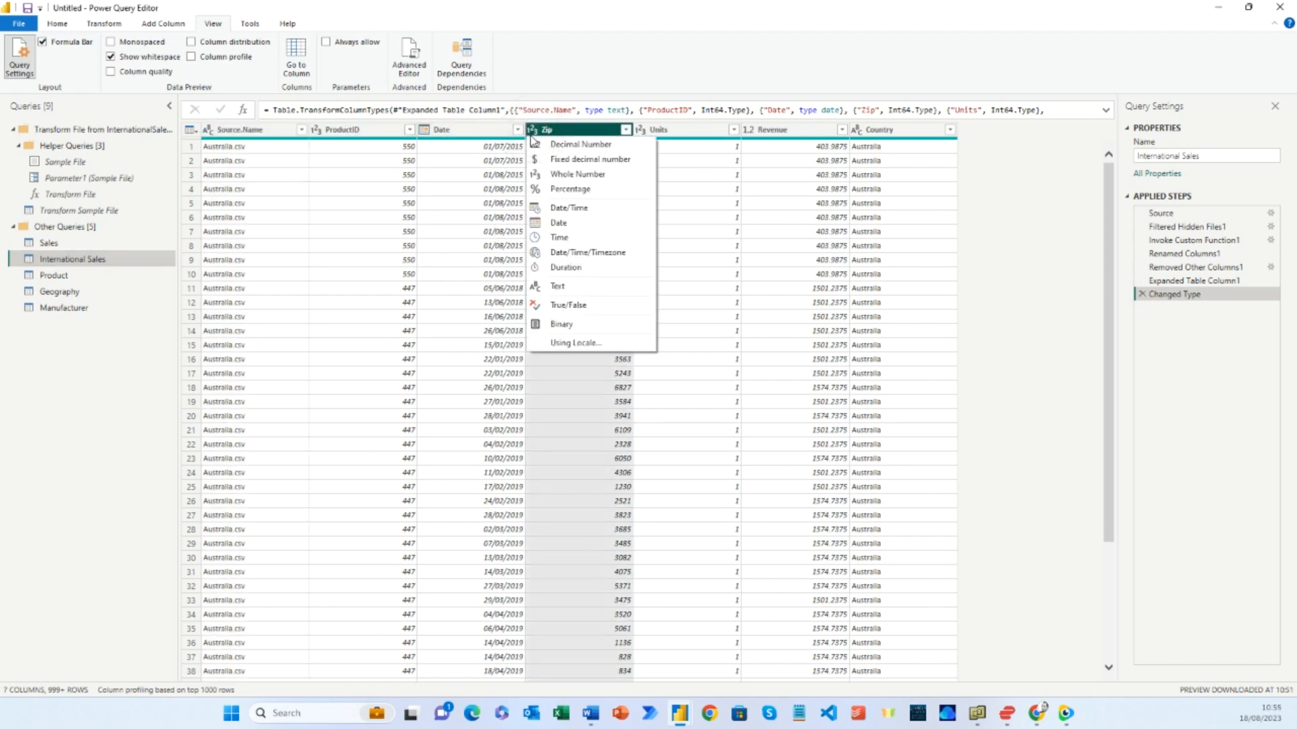
pyautogui.click(568, 286)
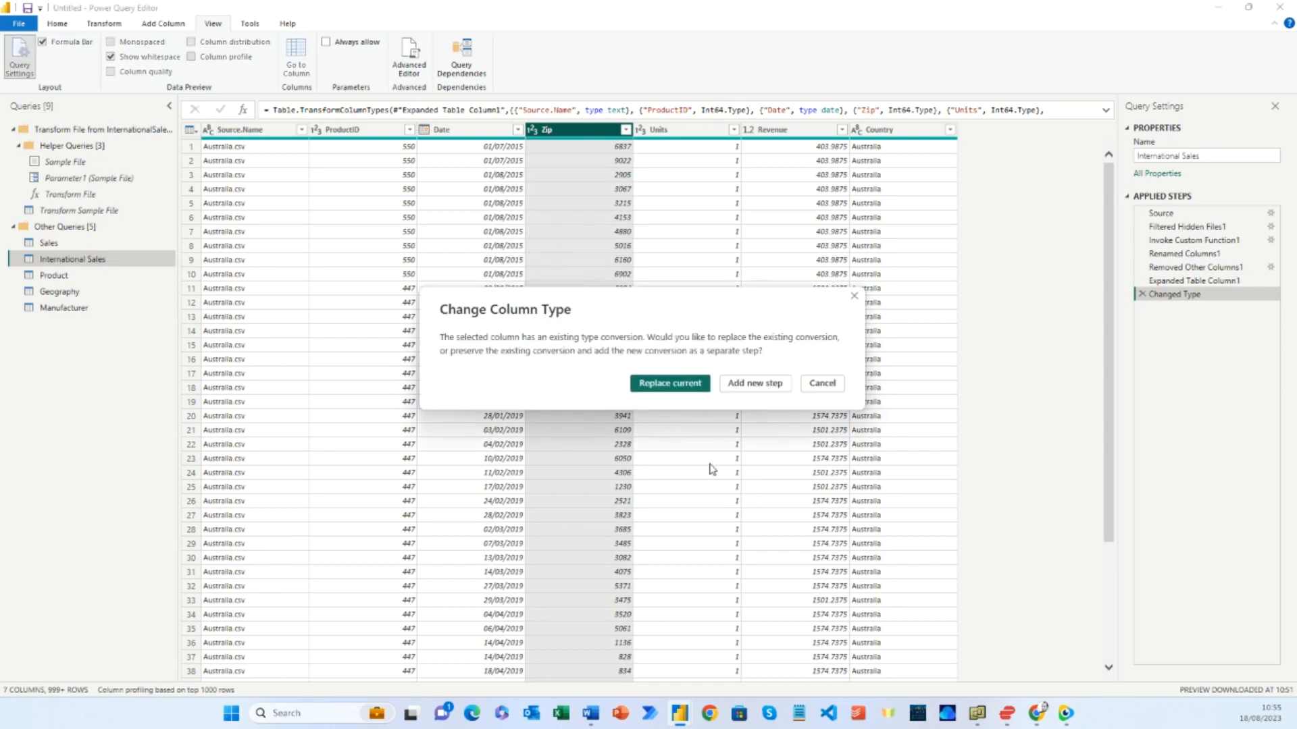
pyautogui.click(670, 384)
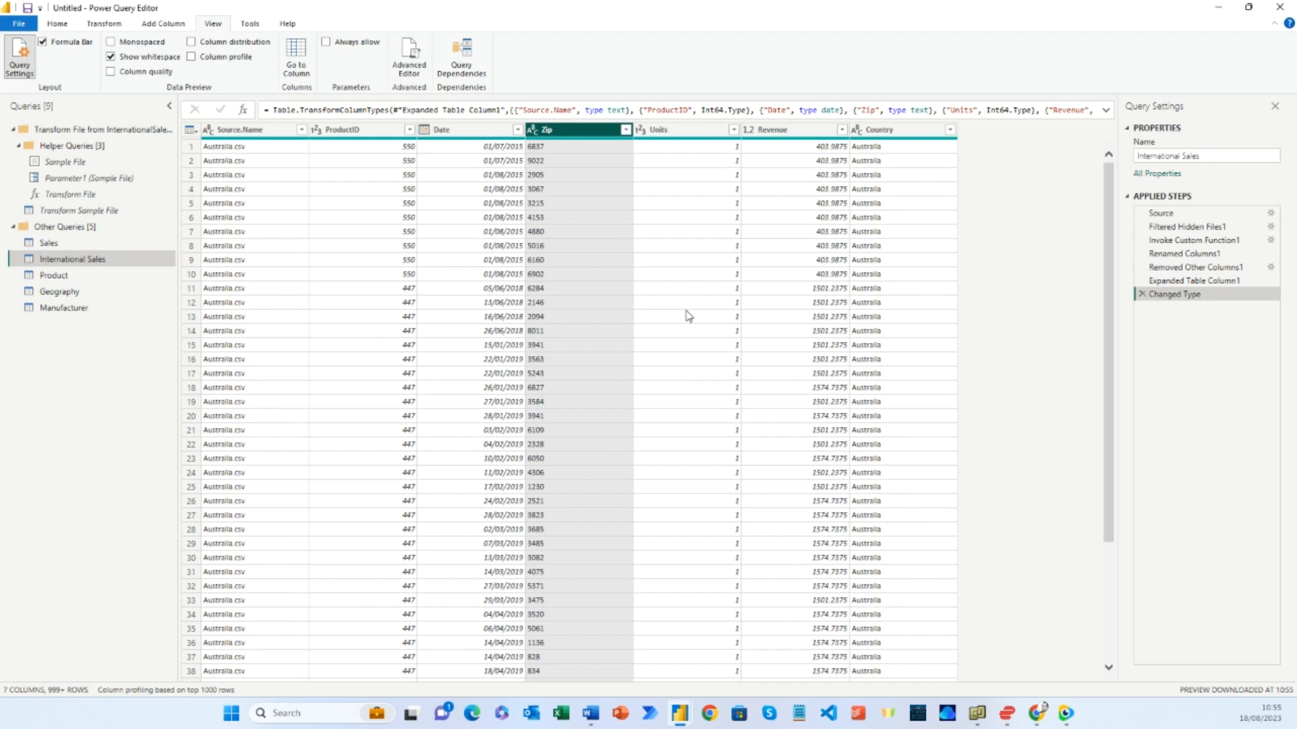
# Change the International Sales query's Revenue column to Fixed decimal number, replacing the current conversion
pyautogui.click(748, 130)
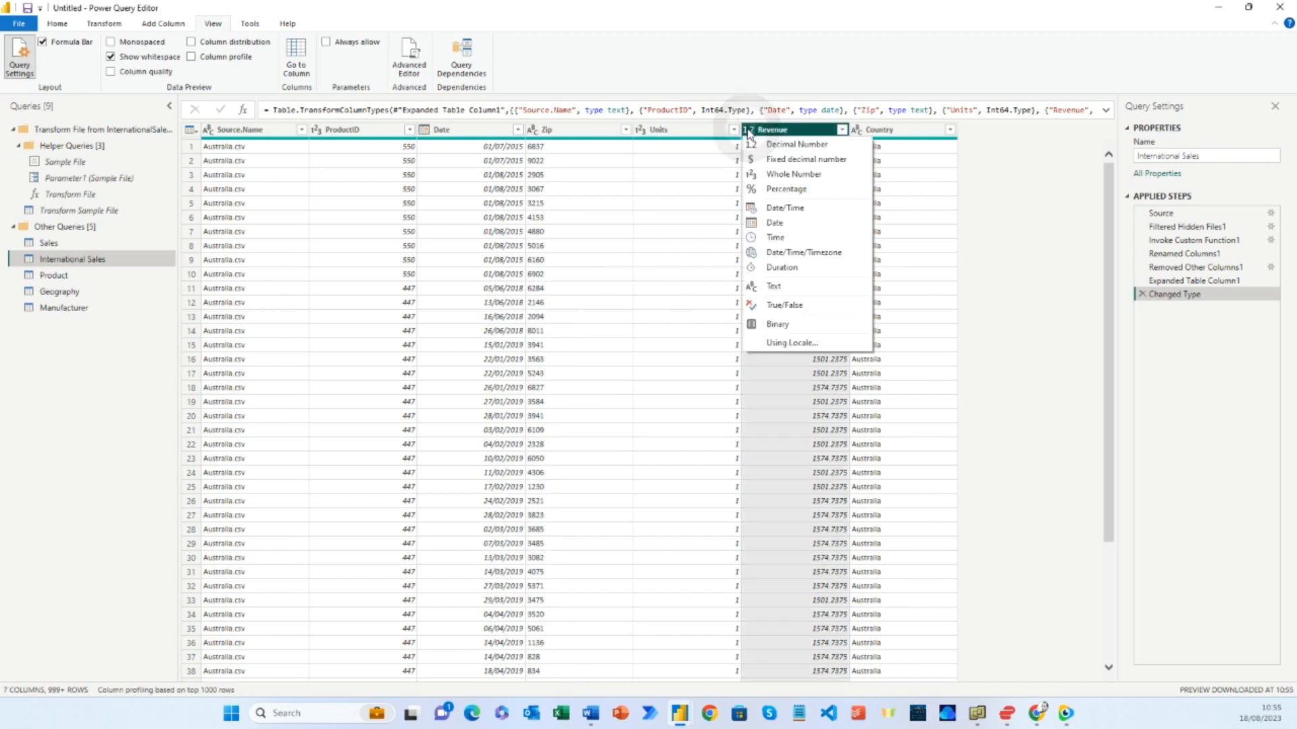
pyautogui.click(762, 161)
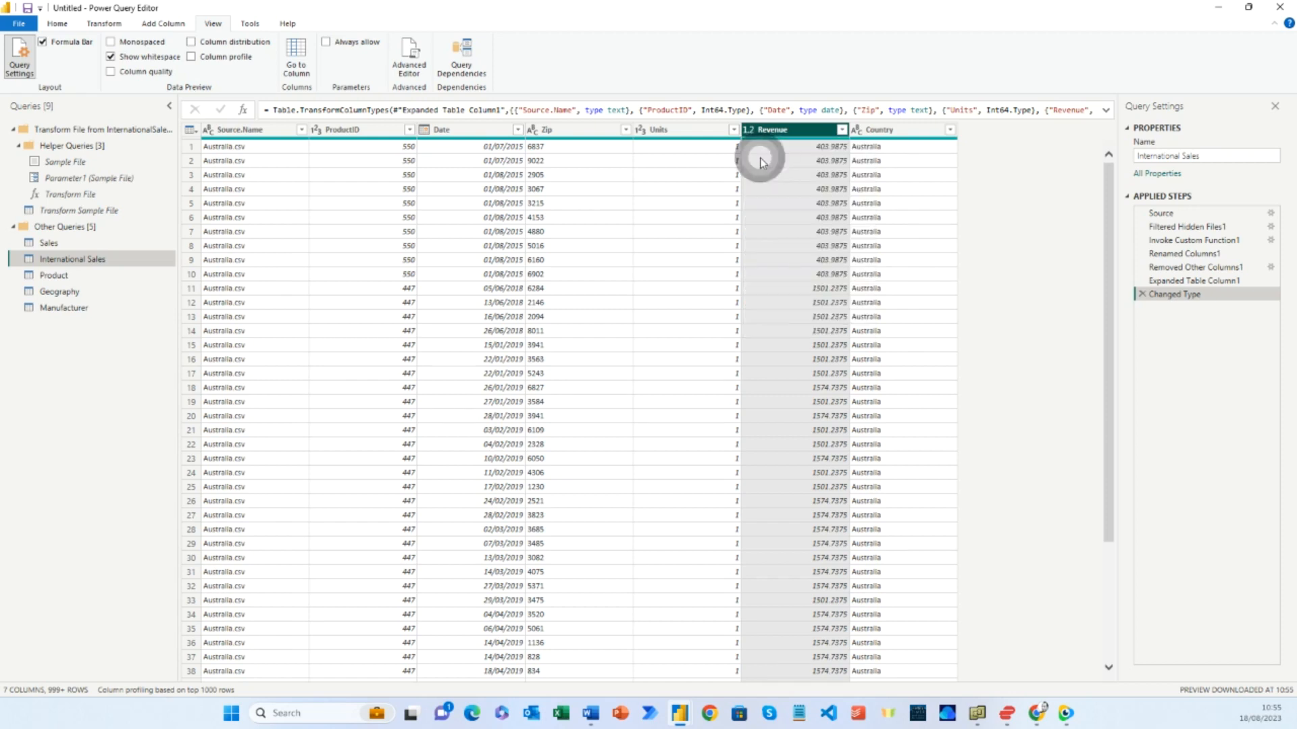
pyautogui.click(670, 383)
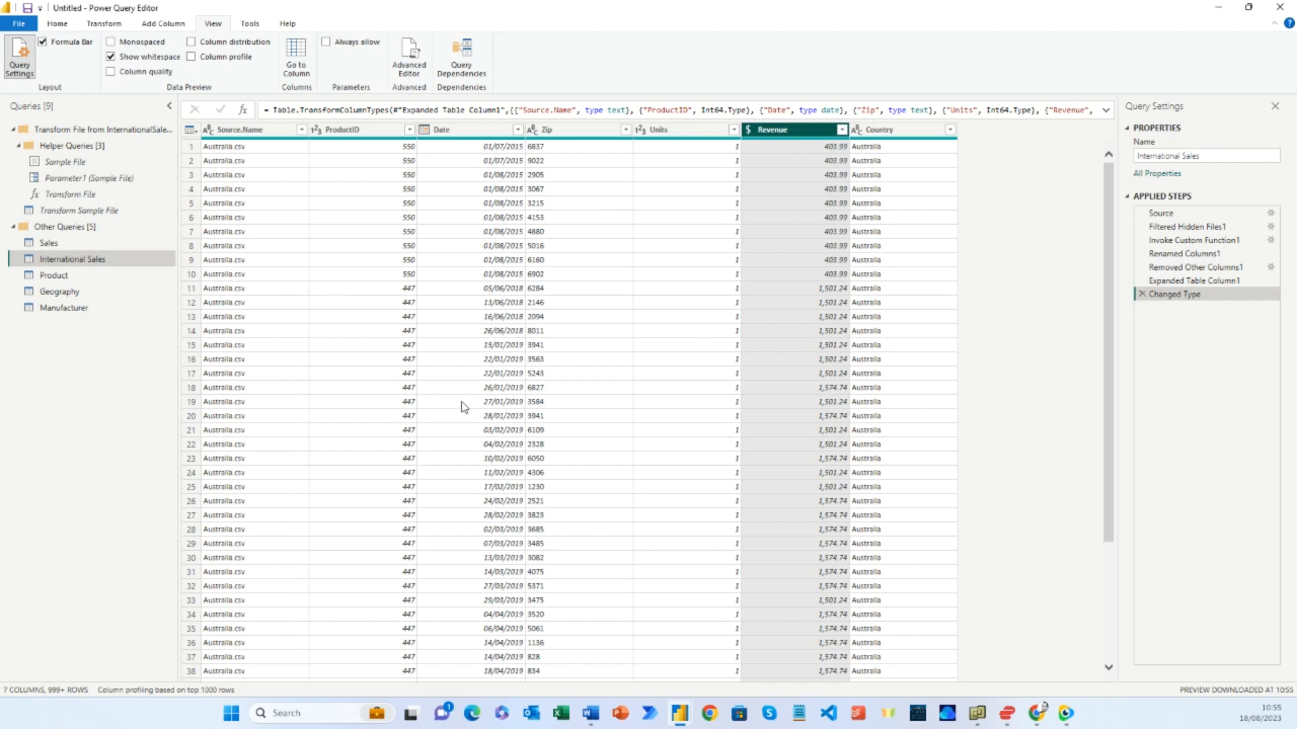
# Remove the Source.Name column from the International Sales query and compare its remaining columns with those of the Sales query
pyautogui.click(250, 132)
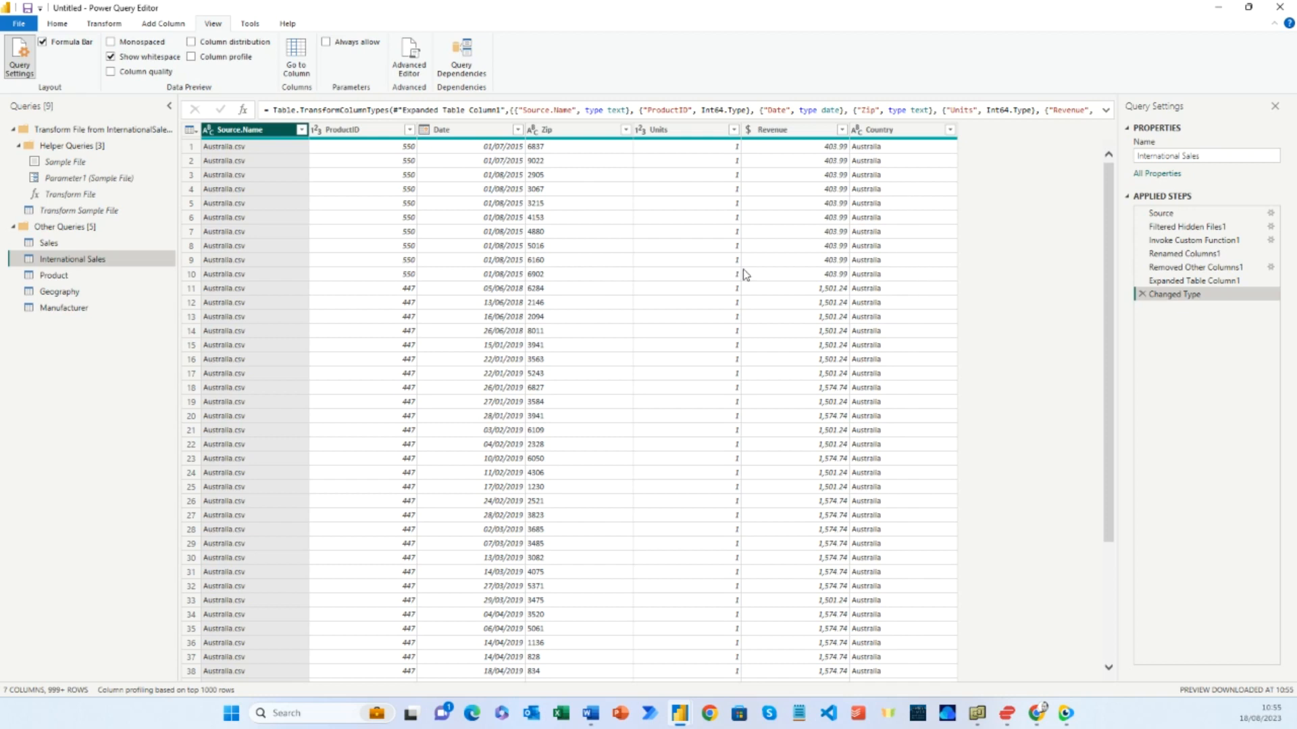
pyautogui.rightClick(253, 134)
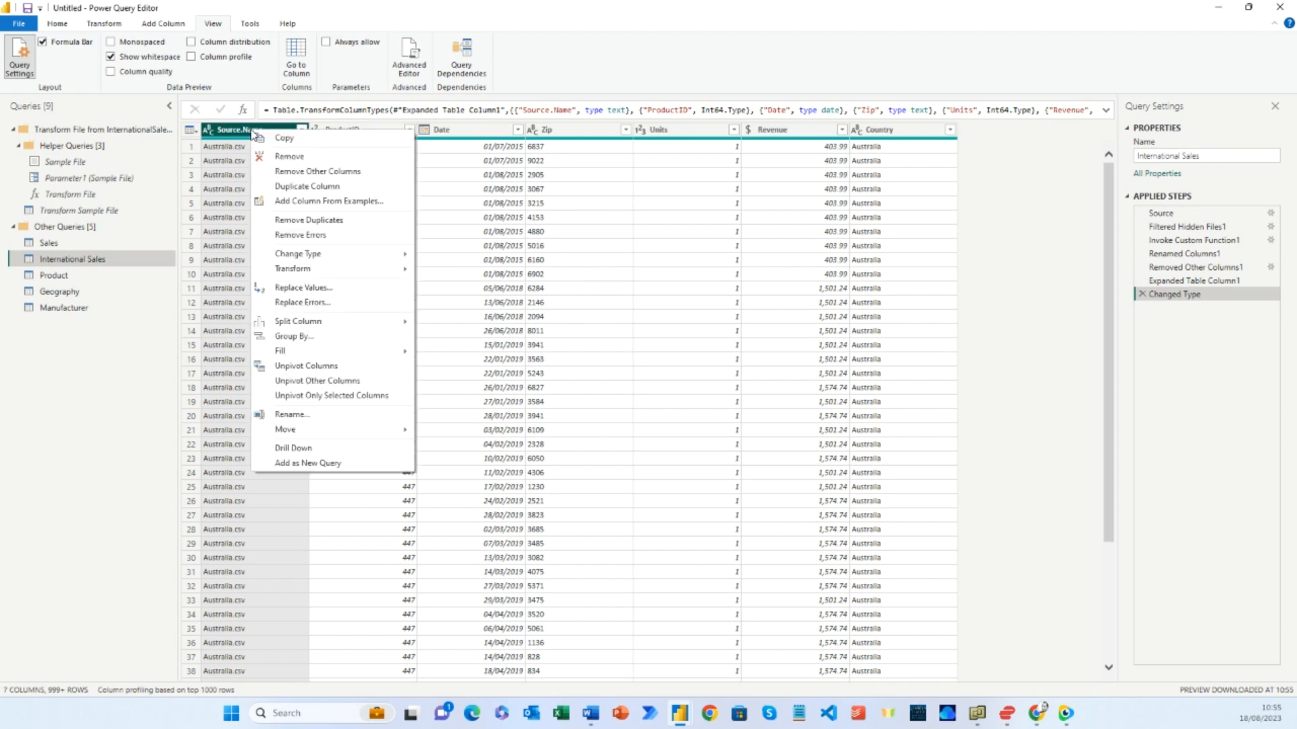
pyautogui.click(268, 154)
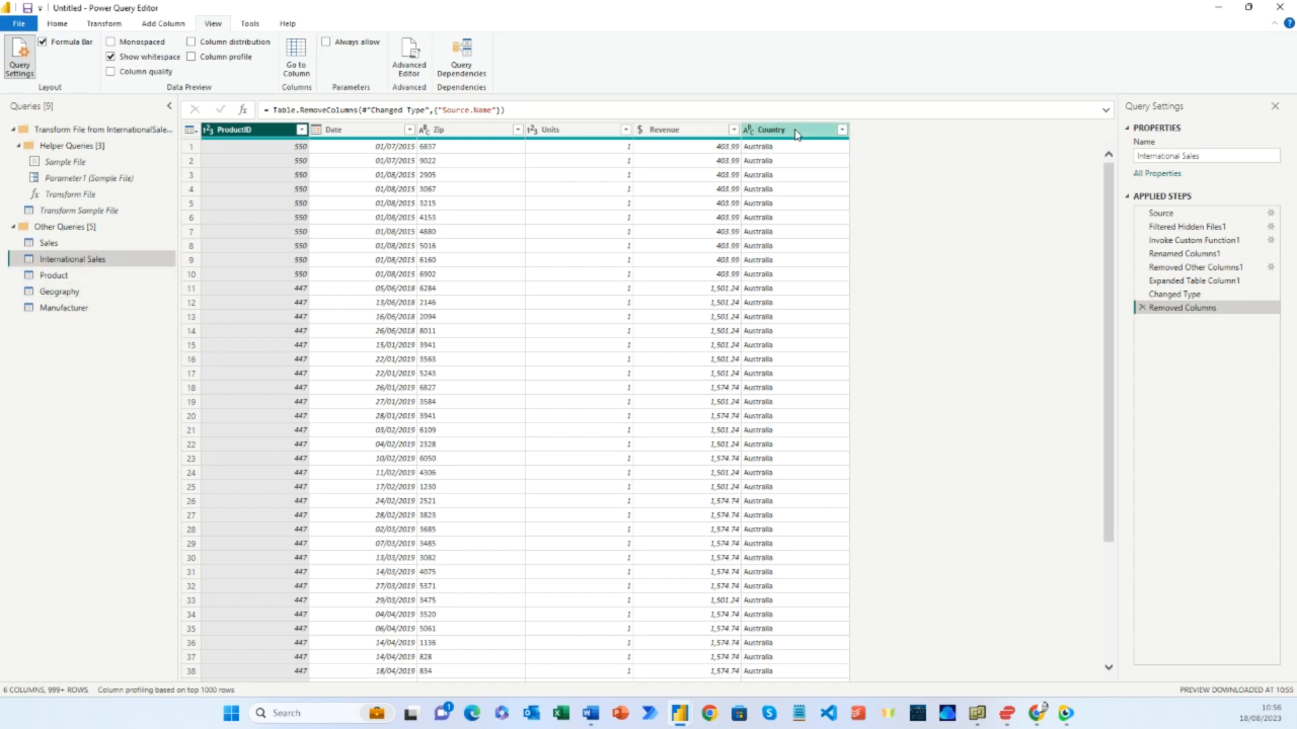
pyautogui.click(69, 245)
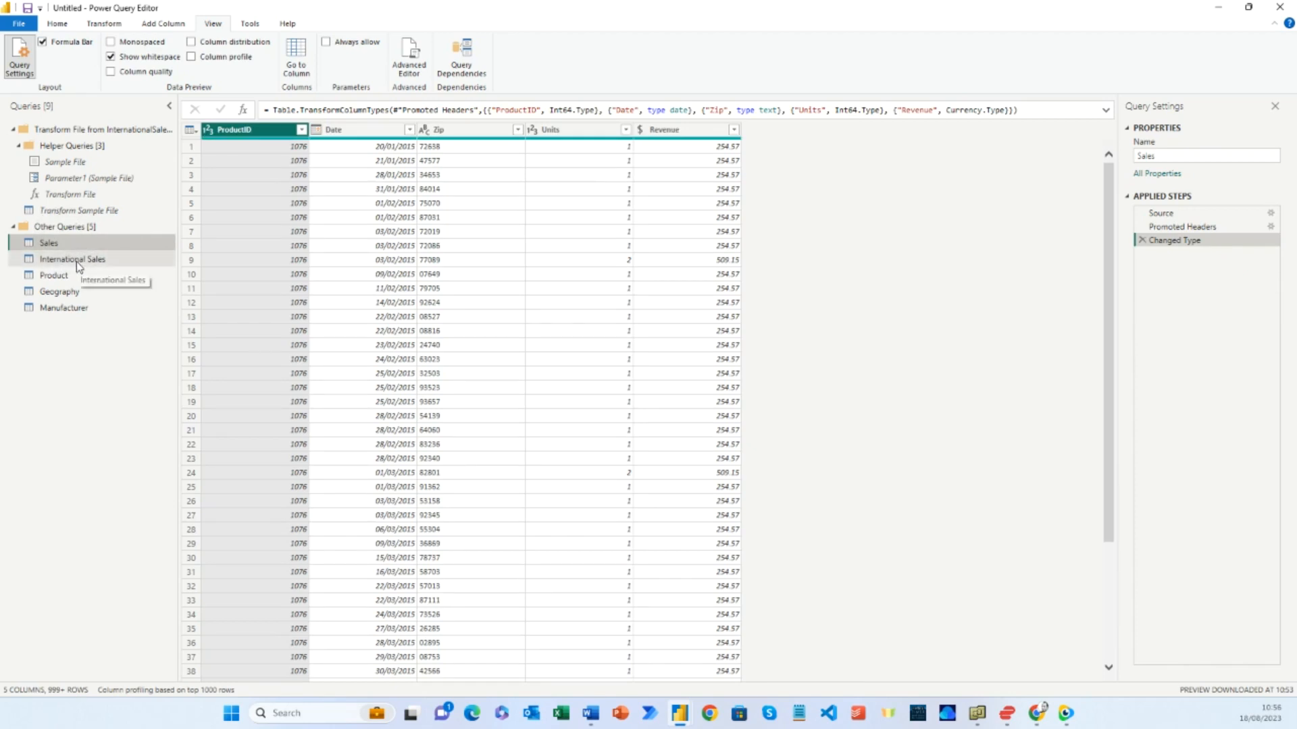
pyautogui.click(75, 260)
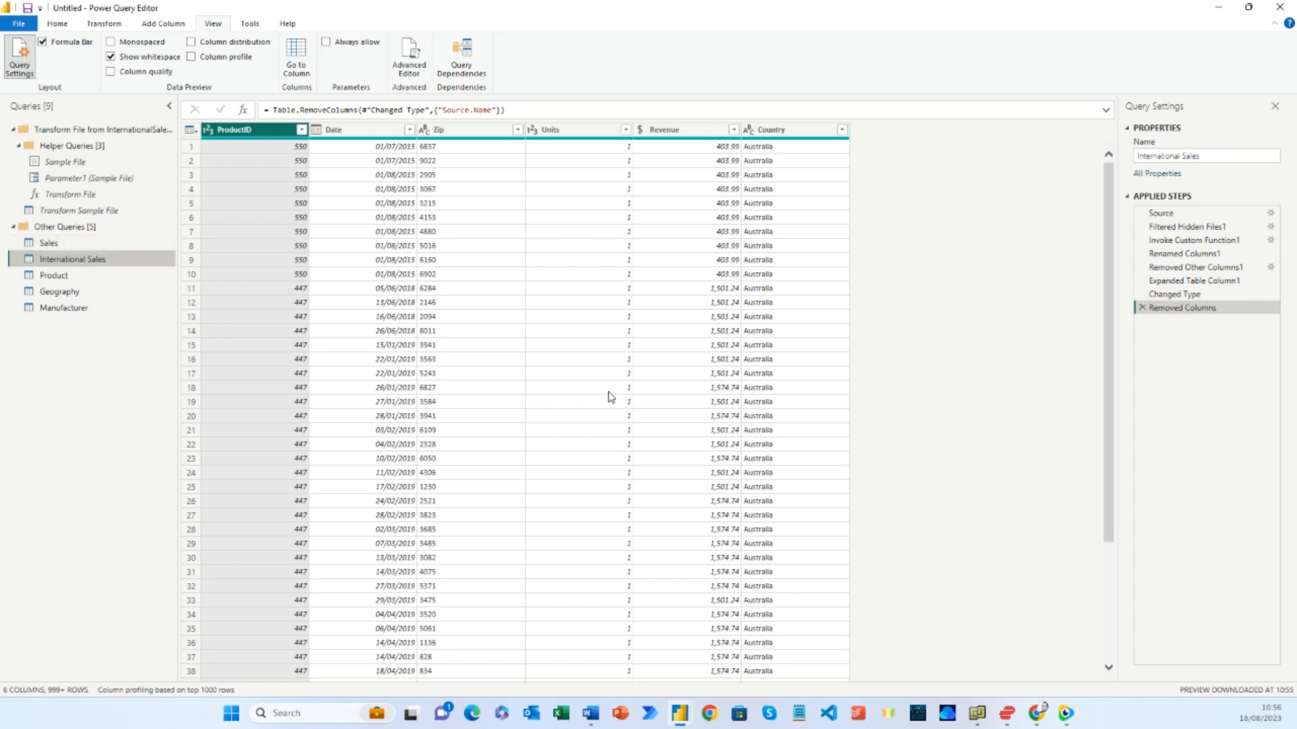
# Split the Product query's Product column by the custom delimiter "|" at each occurrence of the delimiter
pyautogui.click(101, 277)
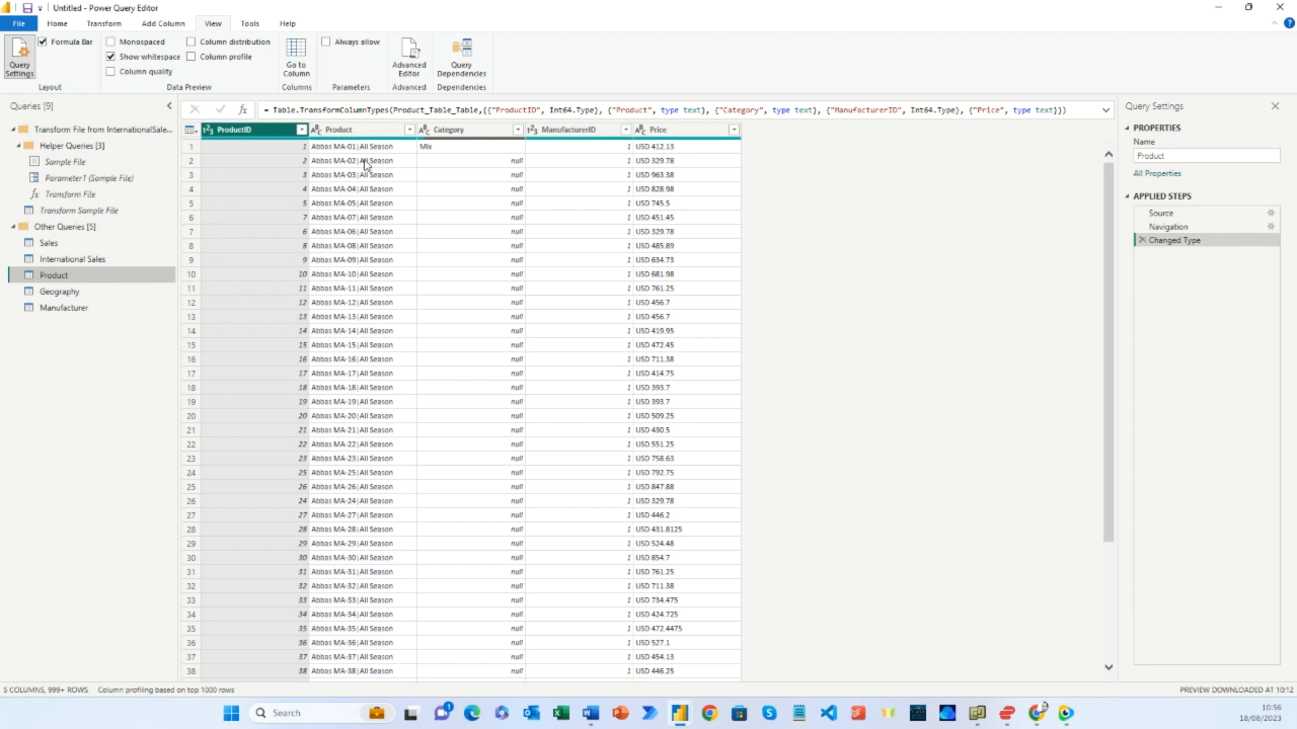
pyautogui.click(363, 131)
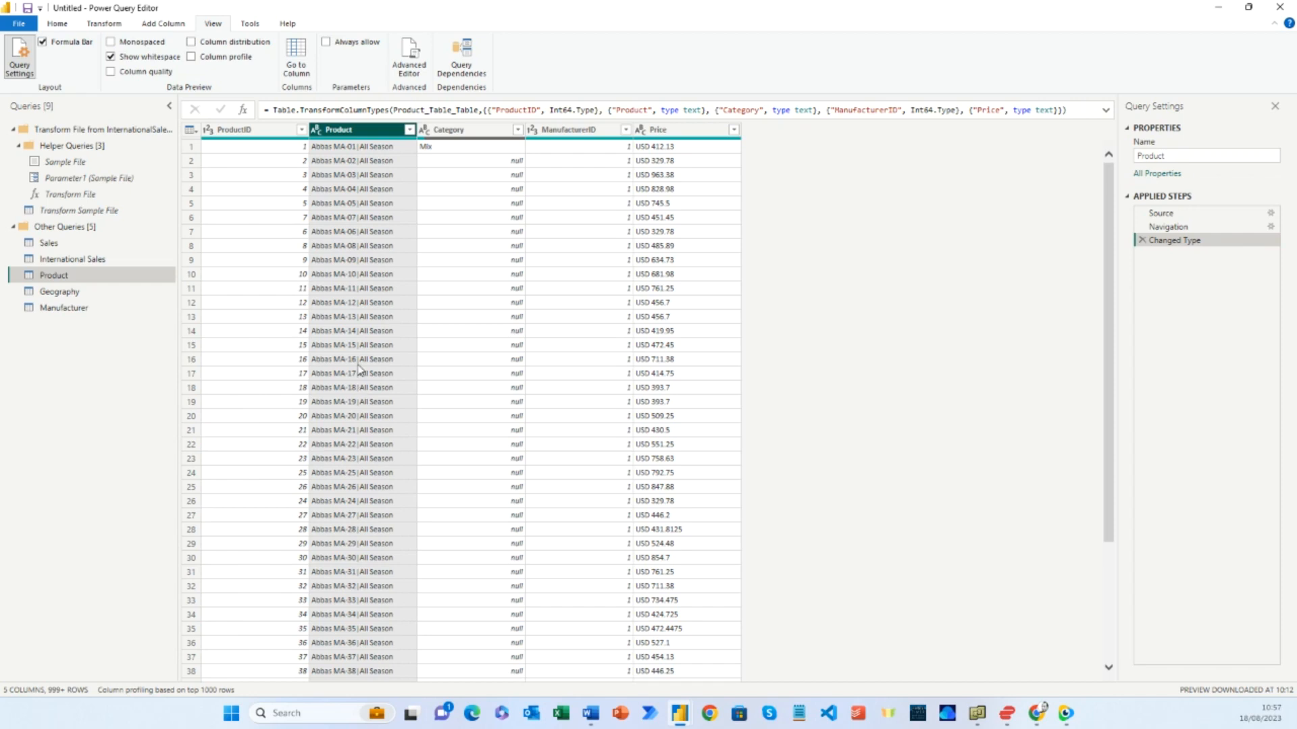
pyautogui.click(60, 25)
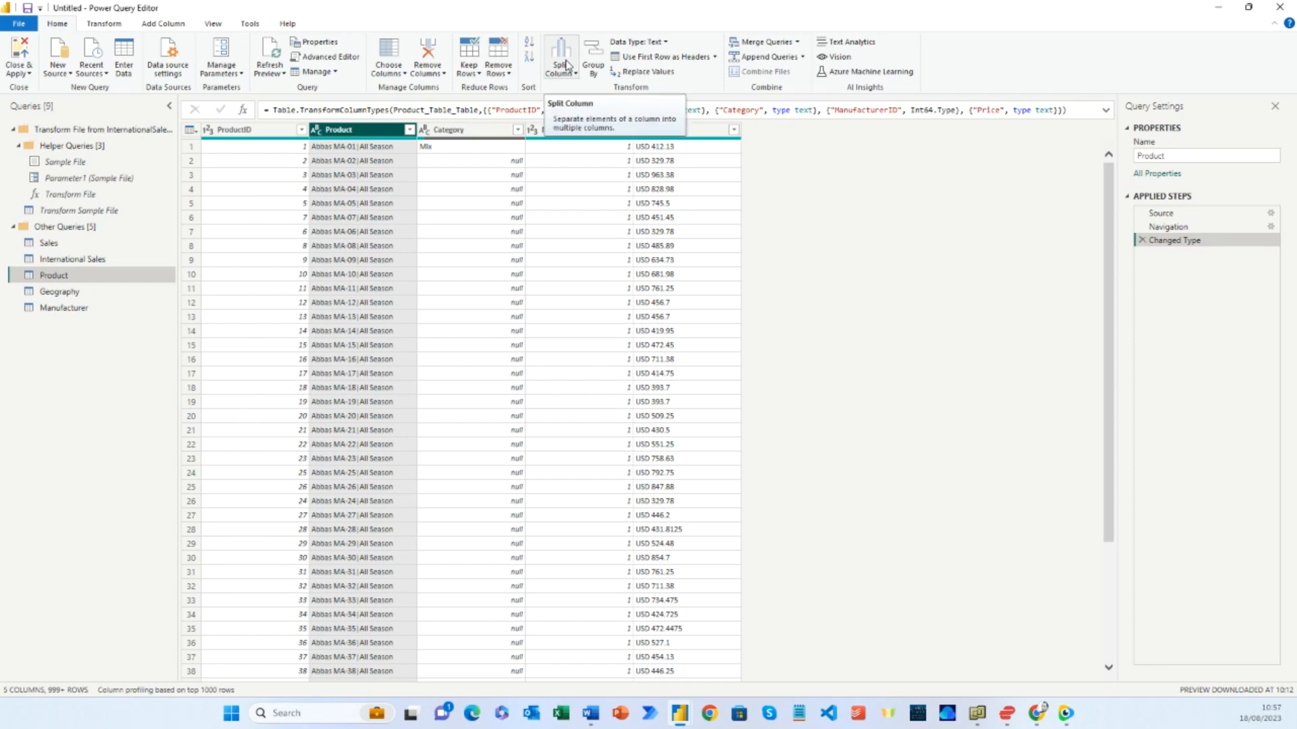
pyautogui.rightClick(358, 136)
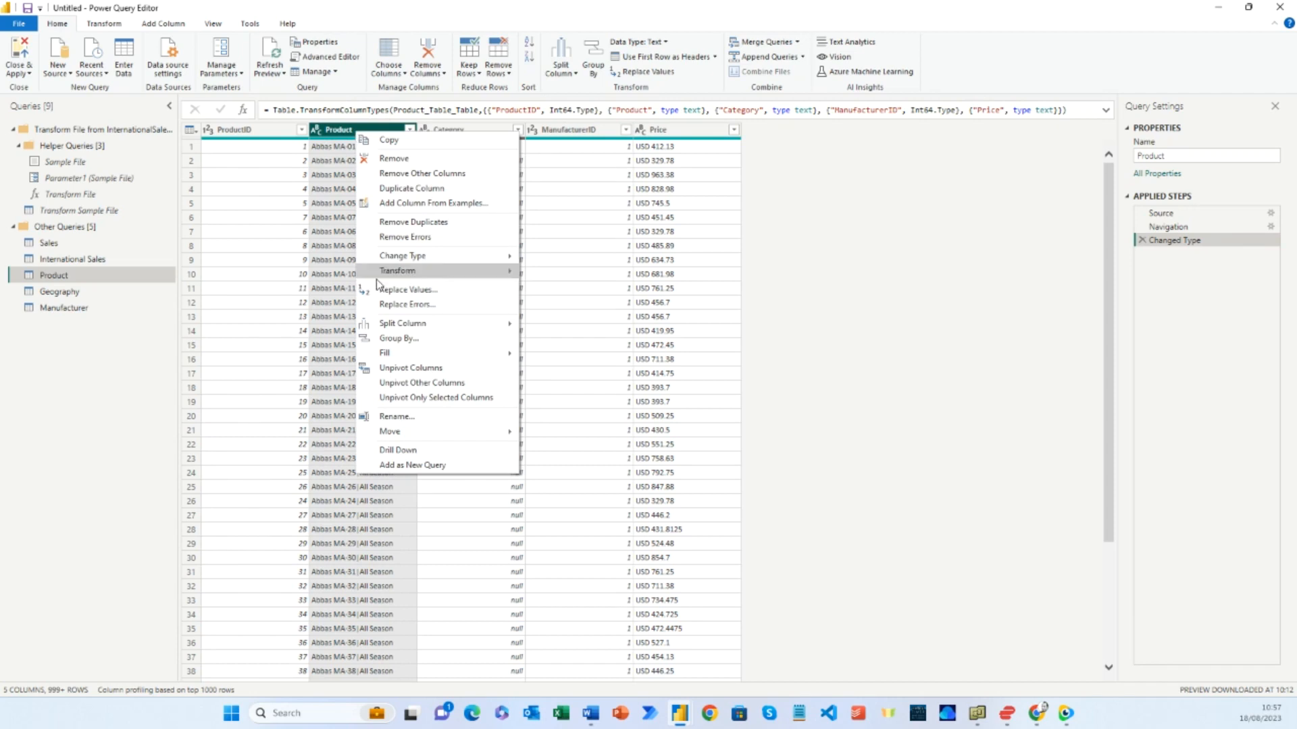
pyautogui.moveTo(459, 326)
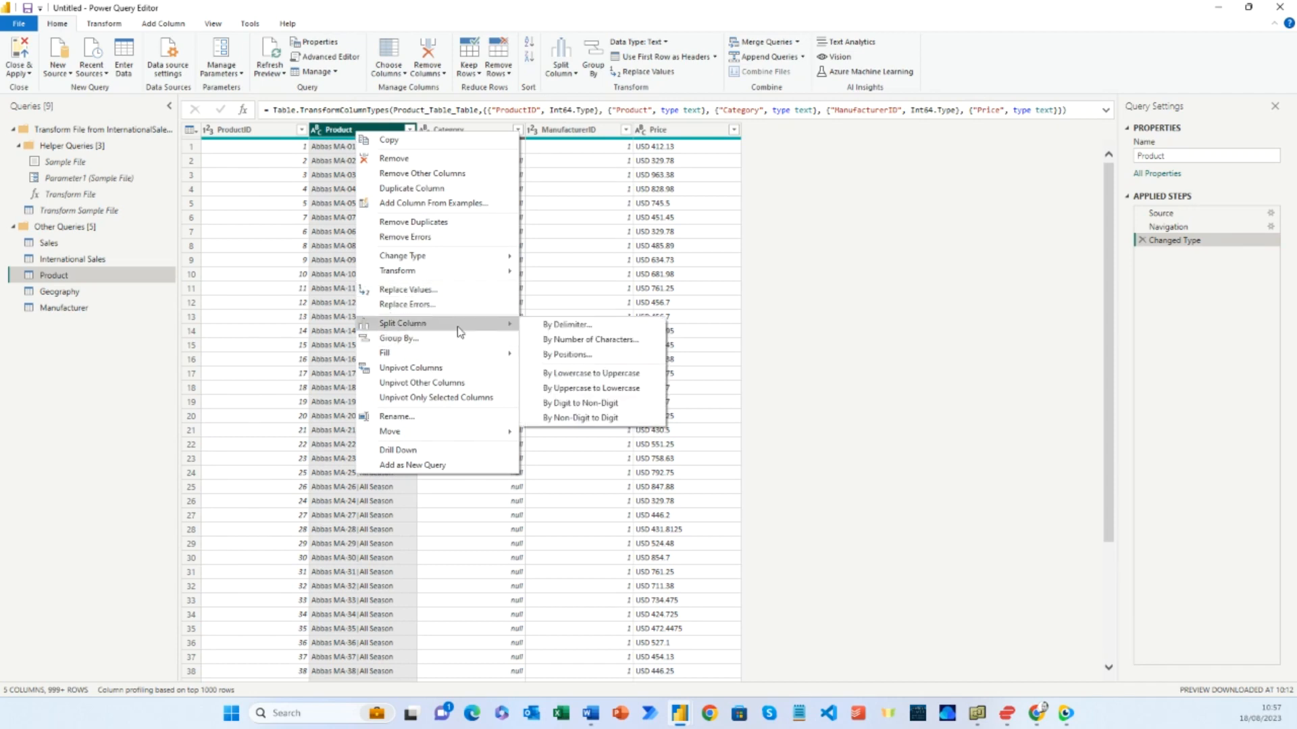
pyautogui.click(570, 327)
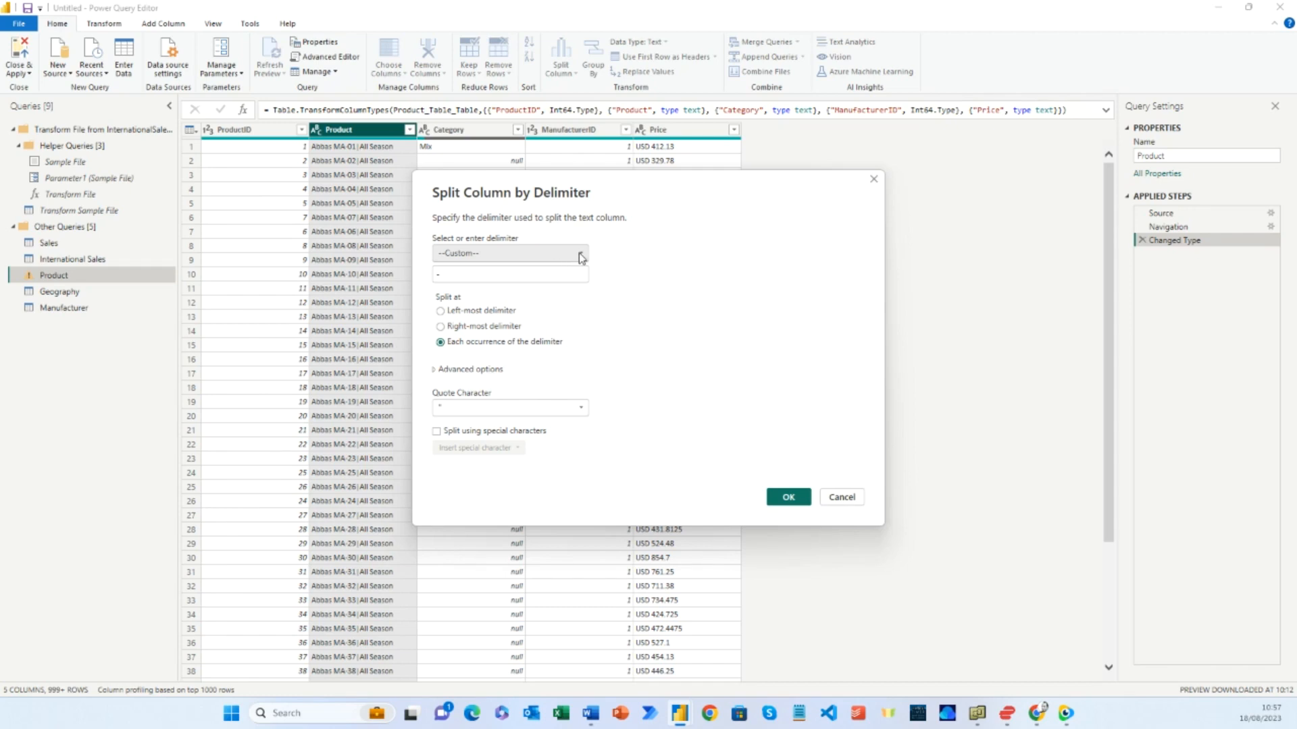
pyautogui.doubleClick(439, 274)
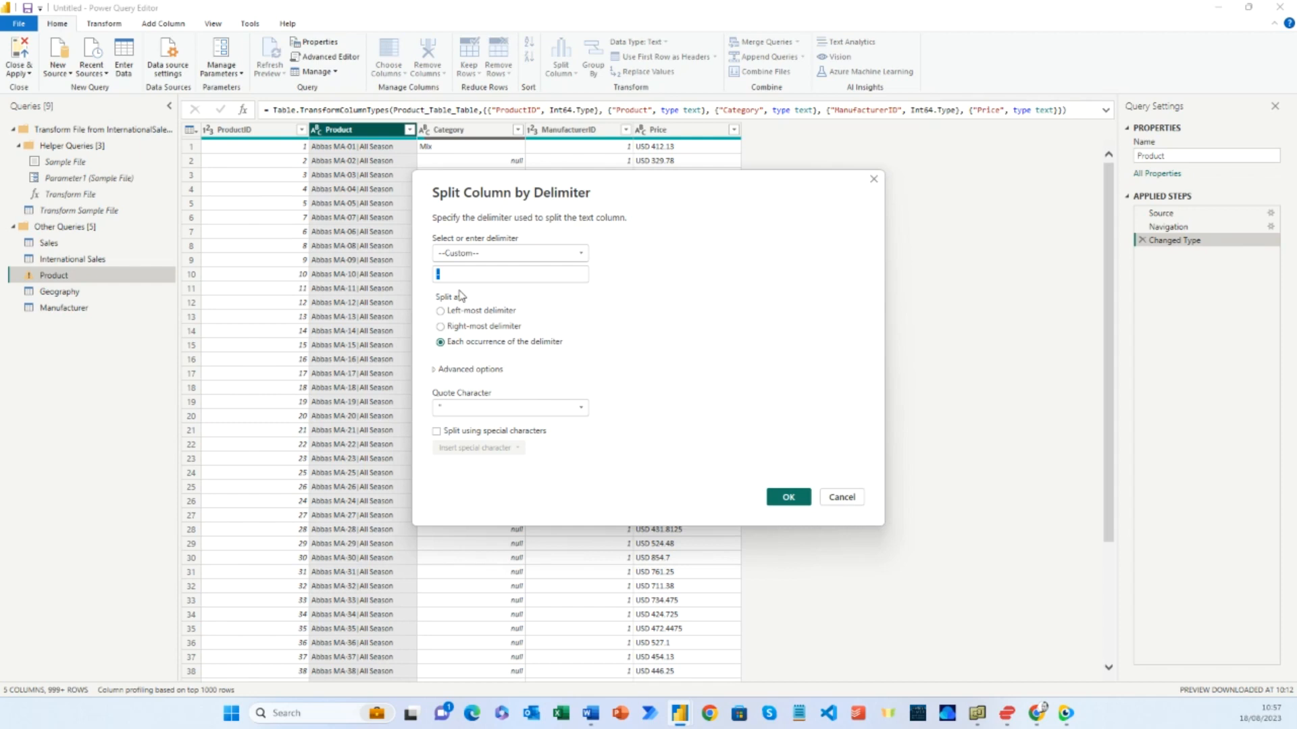
pyautogui.press('BackSpace')
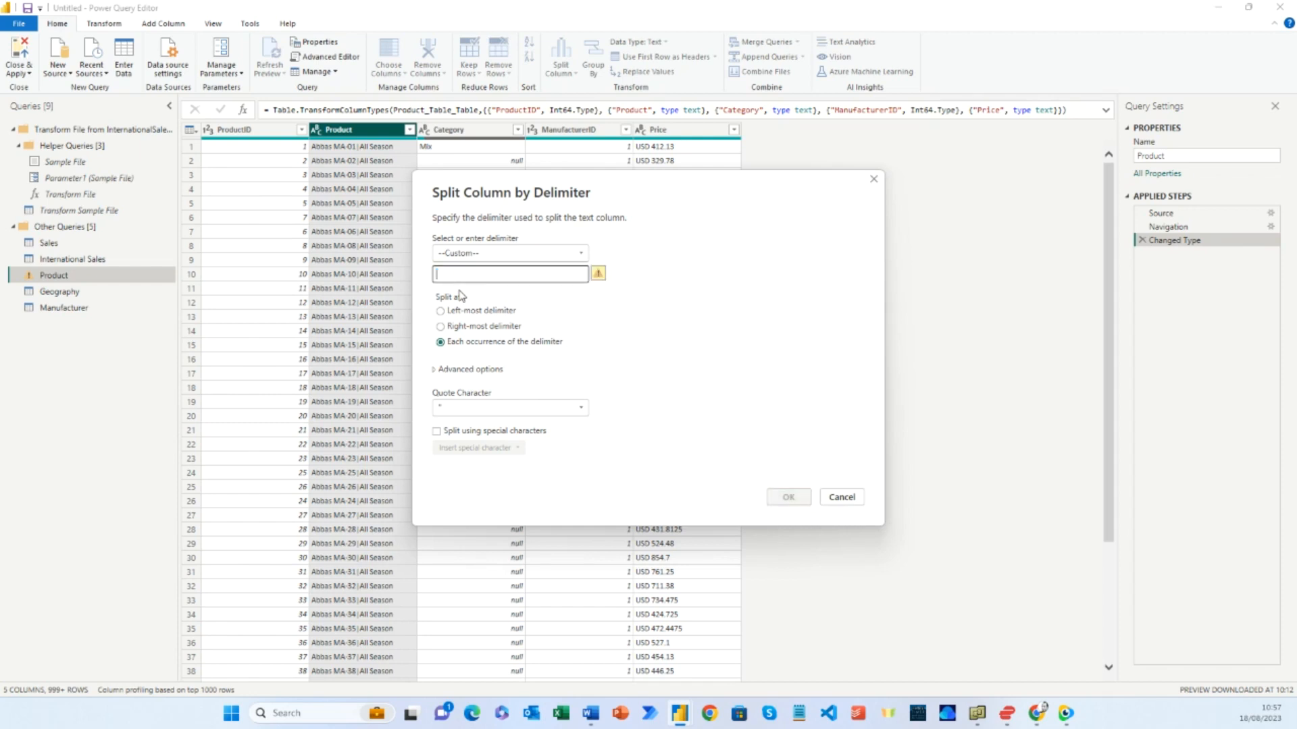
pyautogui.write('|')
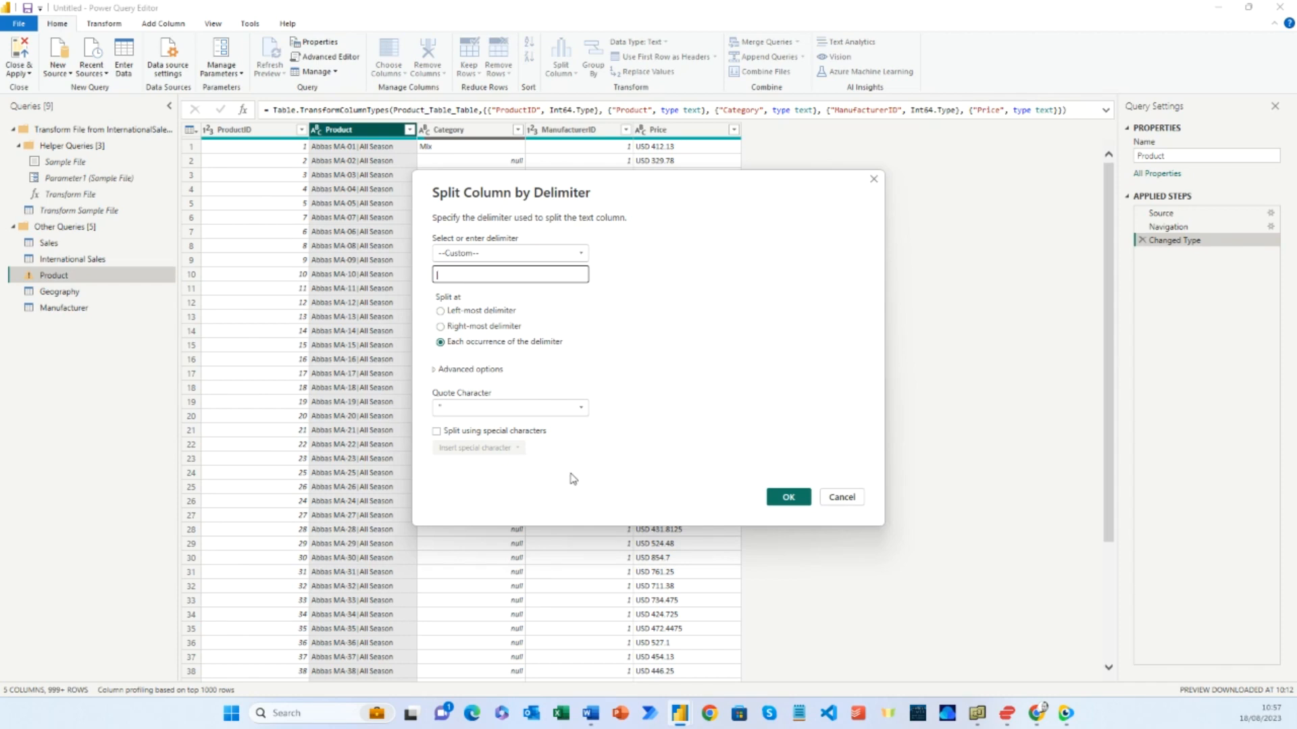
pyautogui.click(789, 497)
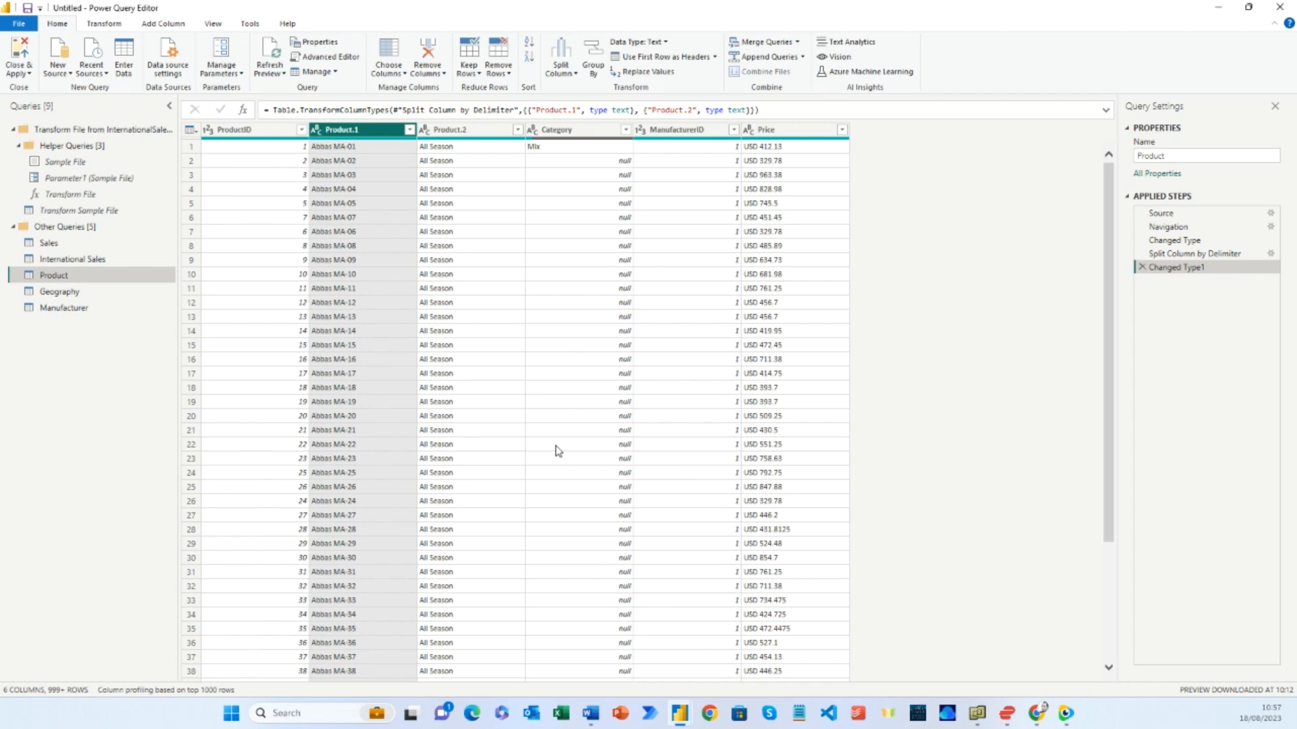
# Rename the Product.1 column of the Product query as Product
pyautogui.doubleClick(365, 131)
pyautogui.press('Right')
pyautogui.press('BackSpace')
pyautogui.press('BackSpace')
pyautogui.press('Return')
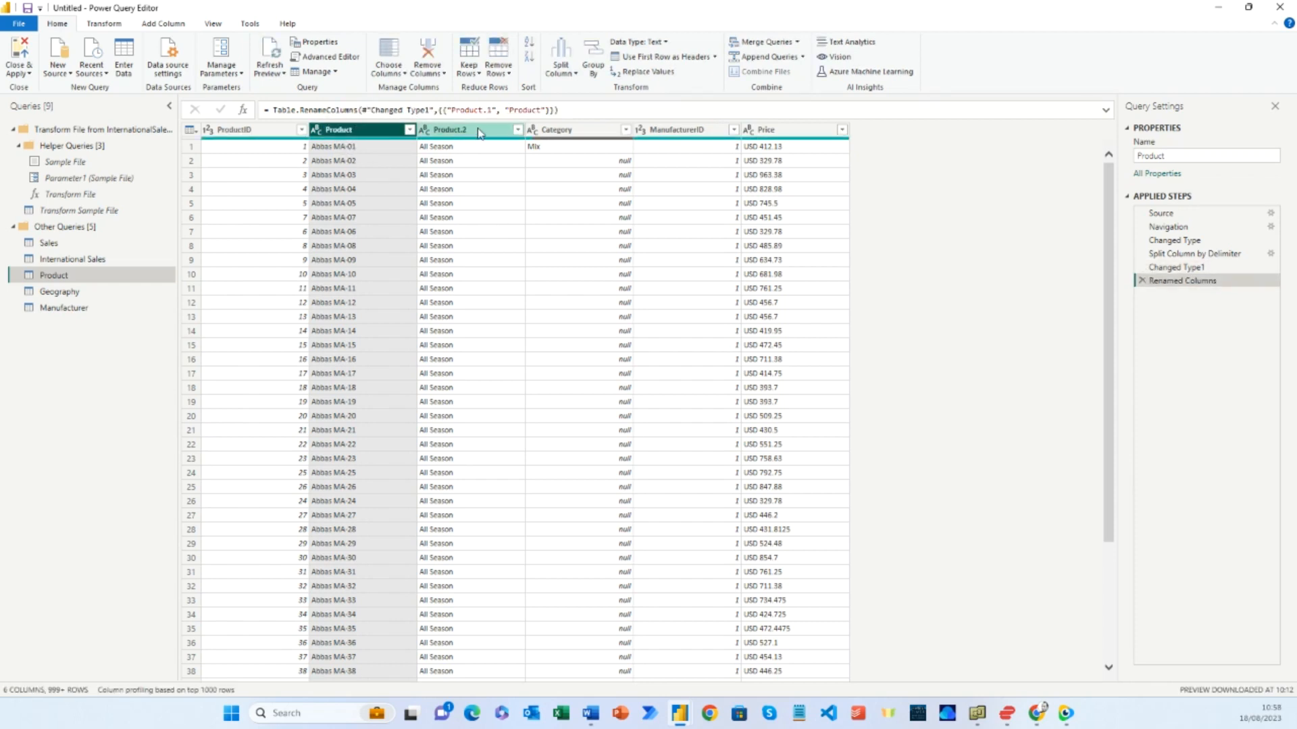
# Rename the Product.2 column of the Product query as Segment
pyautogui.doubleClick(479, 131)
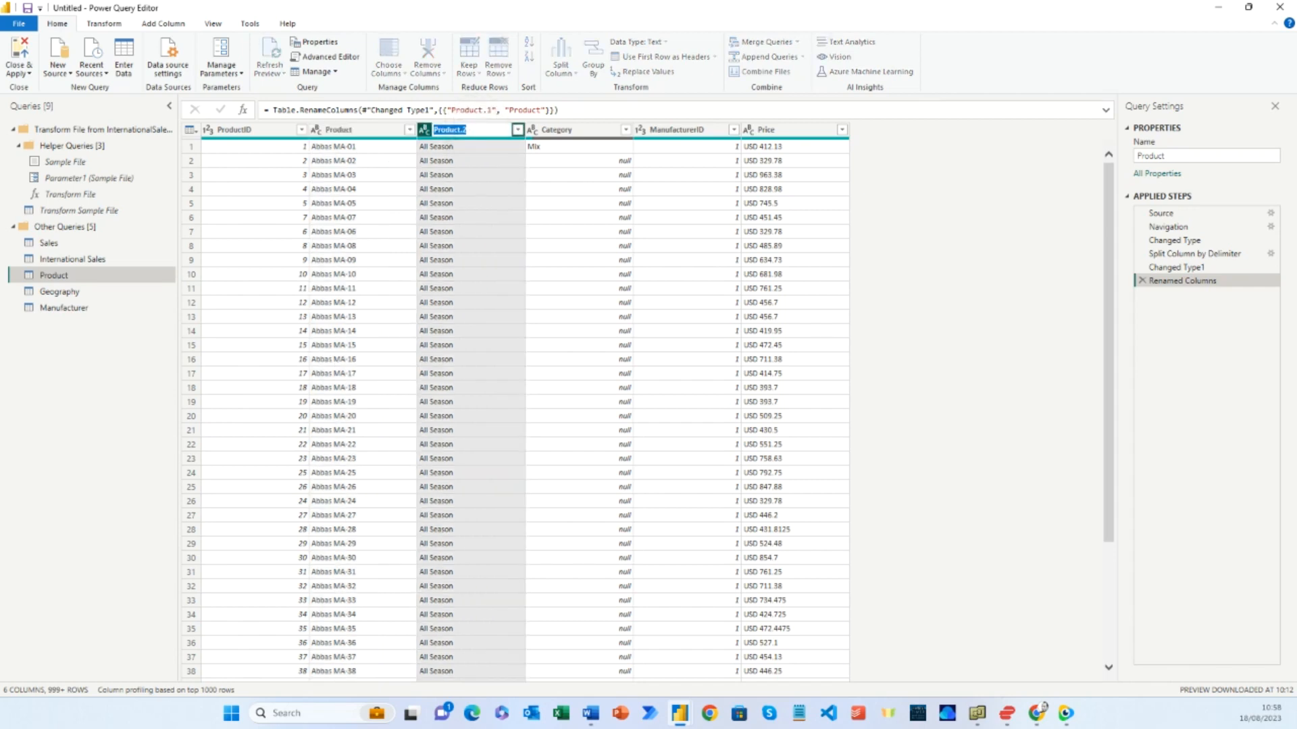
pyautogui.write('Segment')
pyautogui.press('Return')
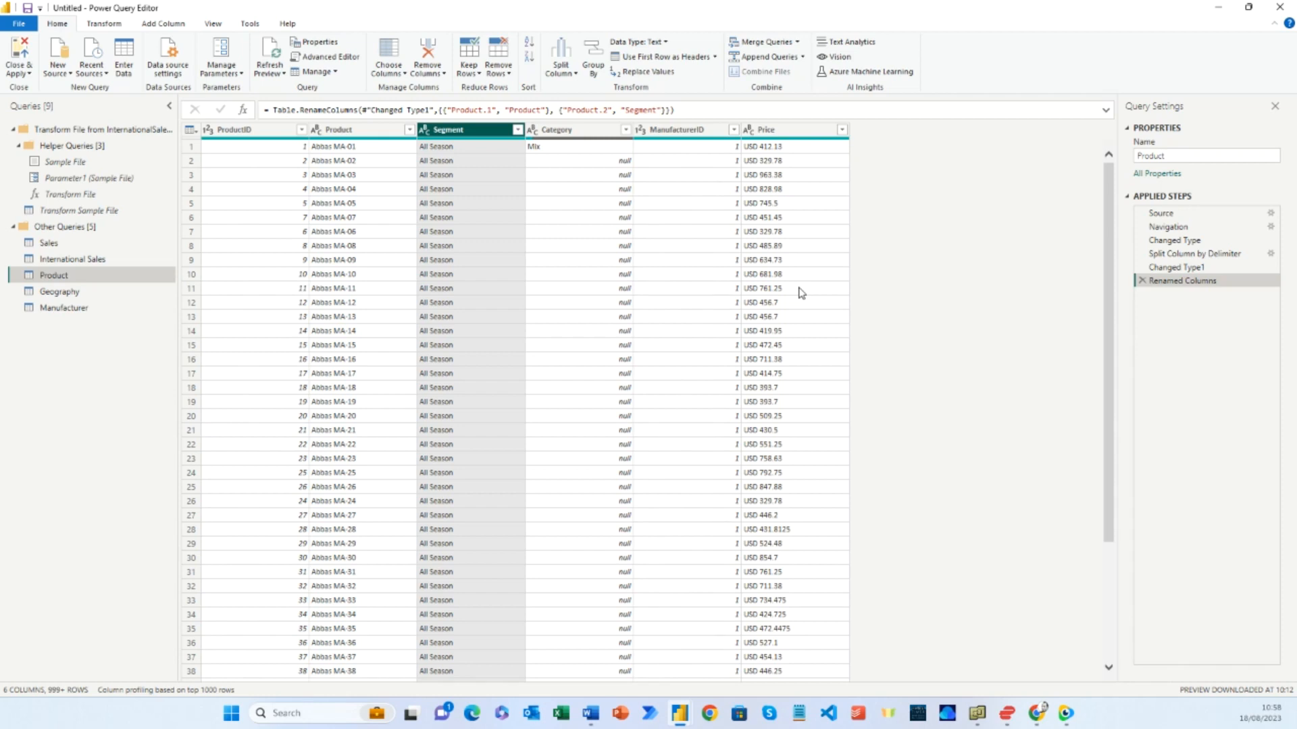
# Fill the Product query's Category column down over its null cells and review the filled rows
pyautogui.click(566, 131)
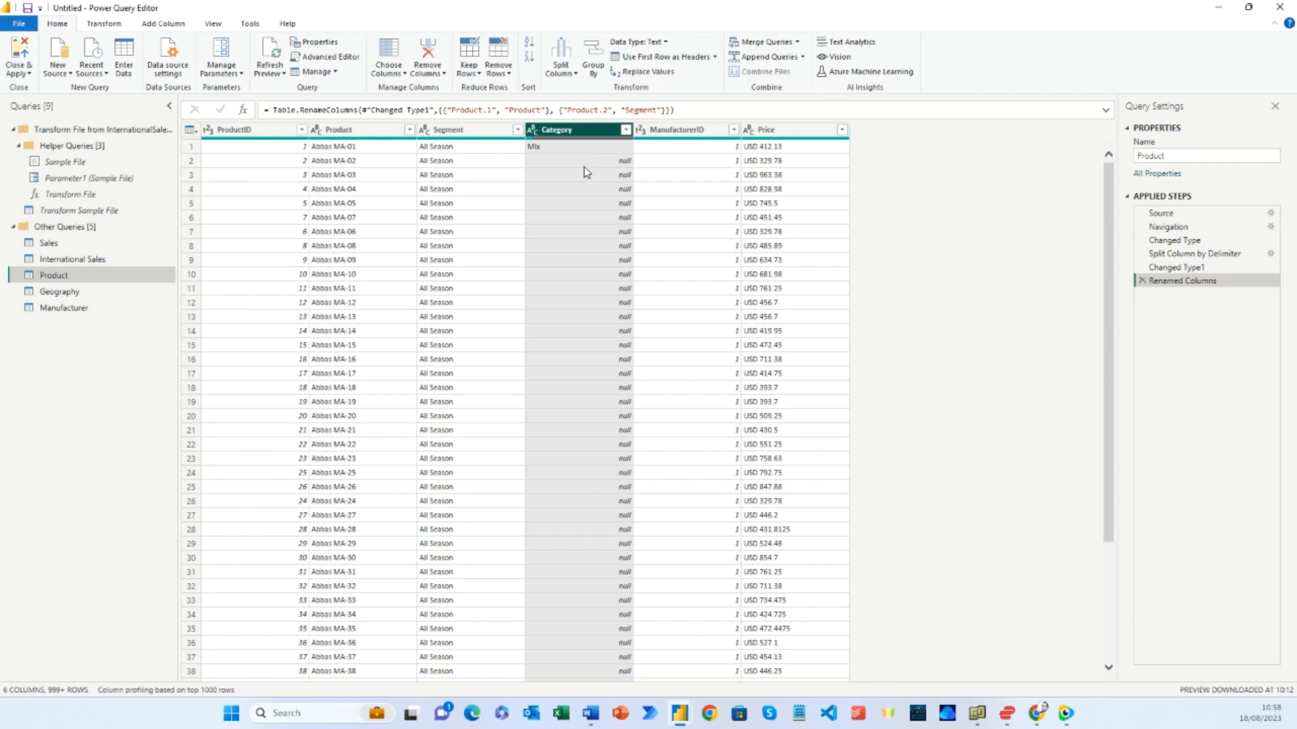
pyautogui.scroll(-6, 577, 270)
pyautogui.scroll(-2, 577, 270)
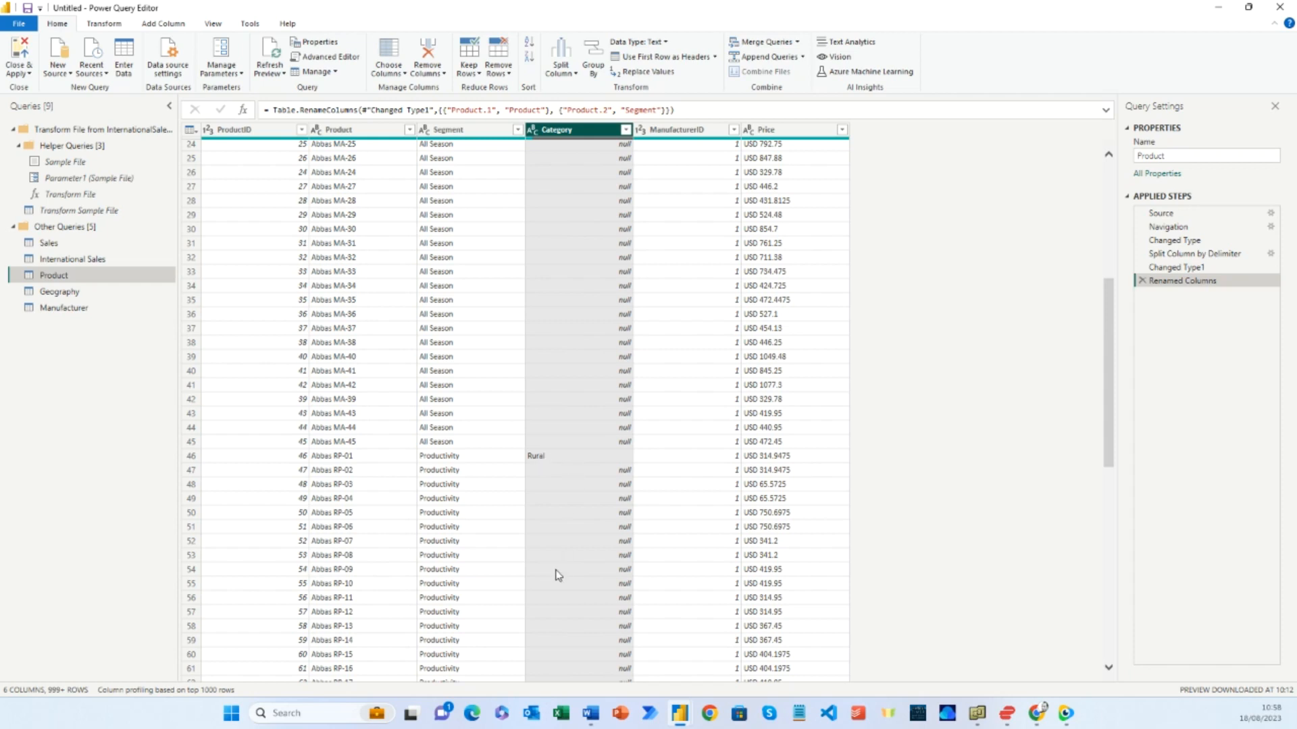
pyautogui.scroll(8, 577, 538)
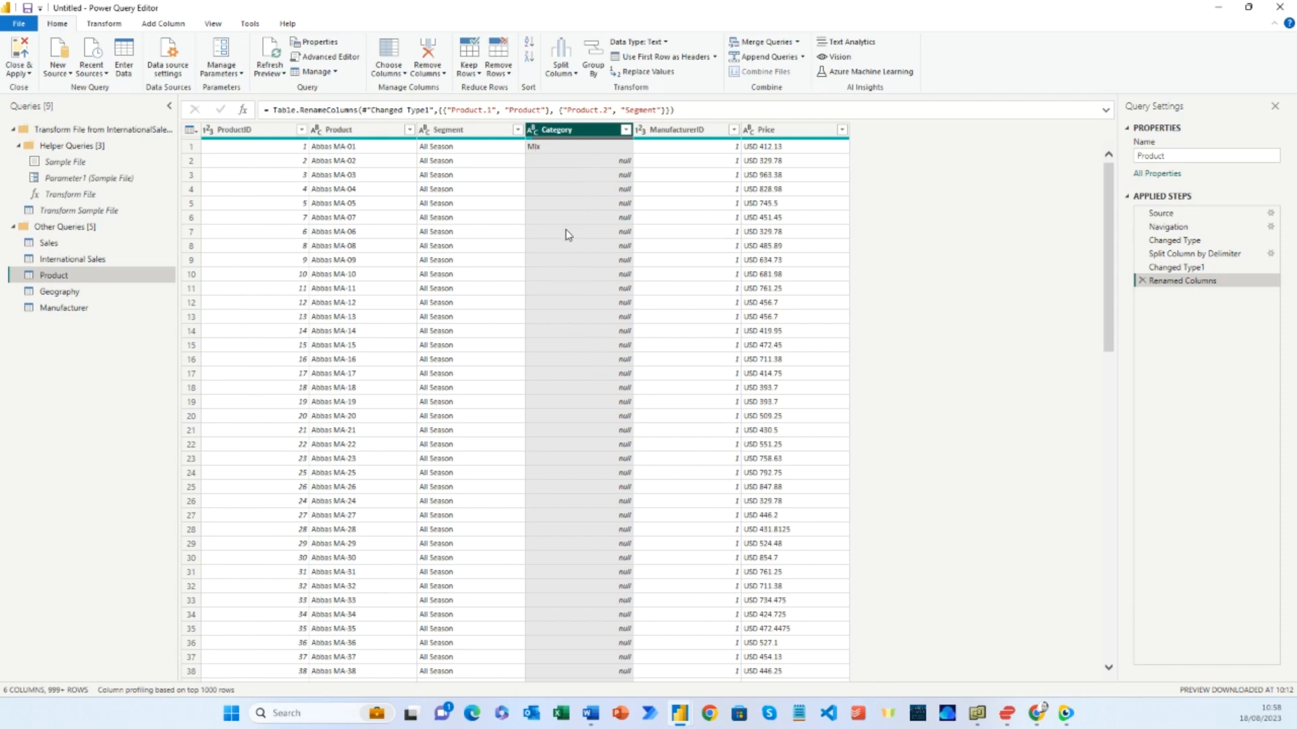
pyautogui.scroll(-10, 567, 234)
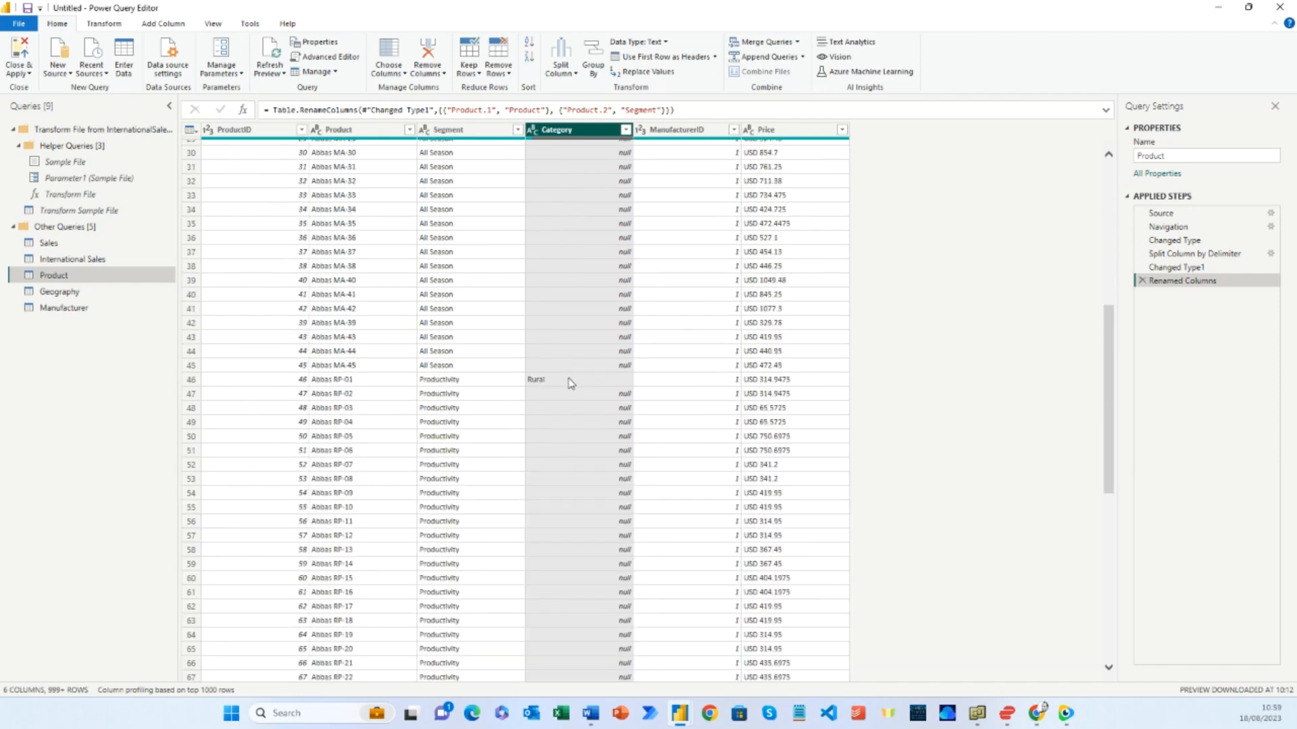
pyautogui.scroll(-9, 584, 381)
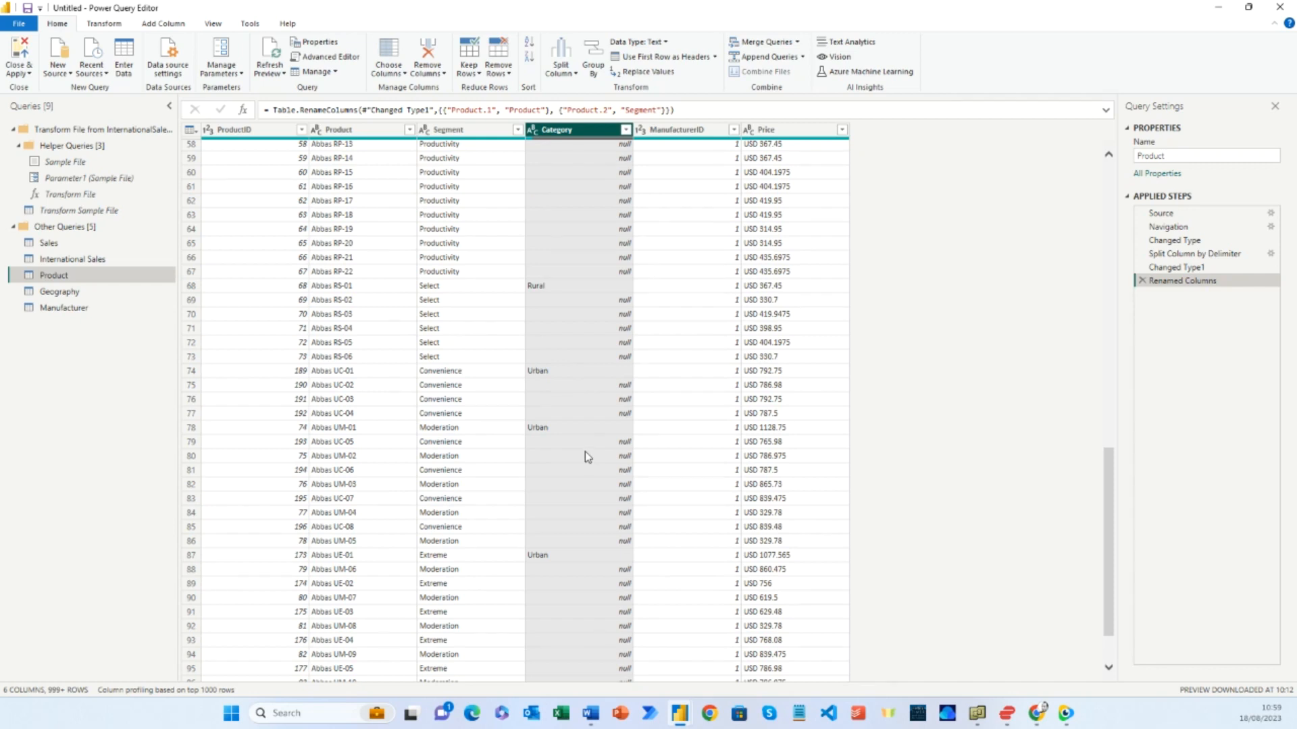
pyautogui.scroll(19, 585, 451)
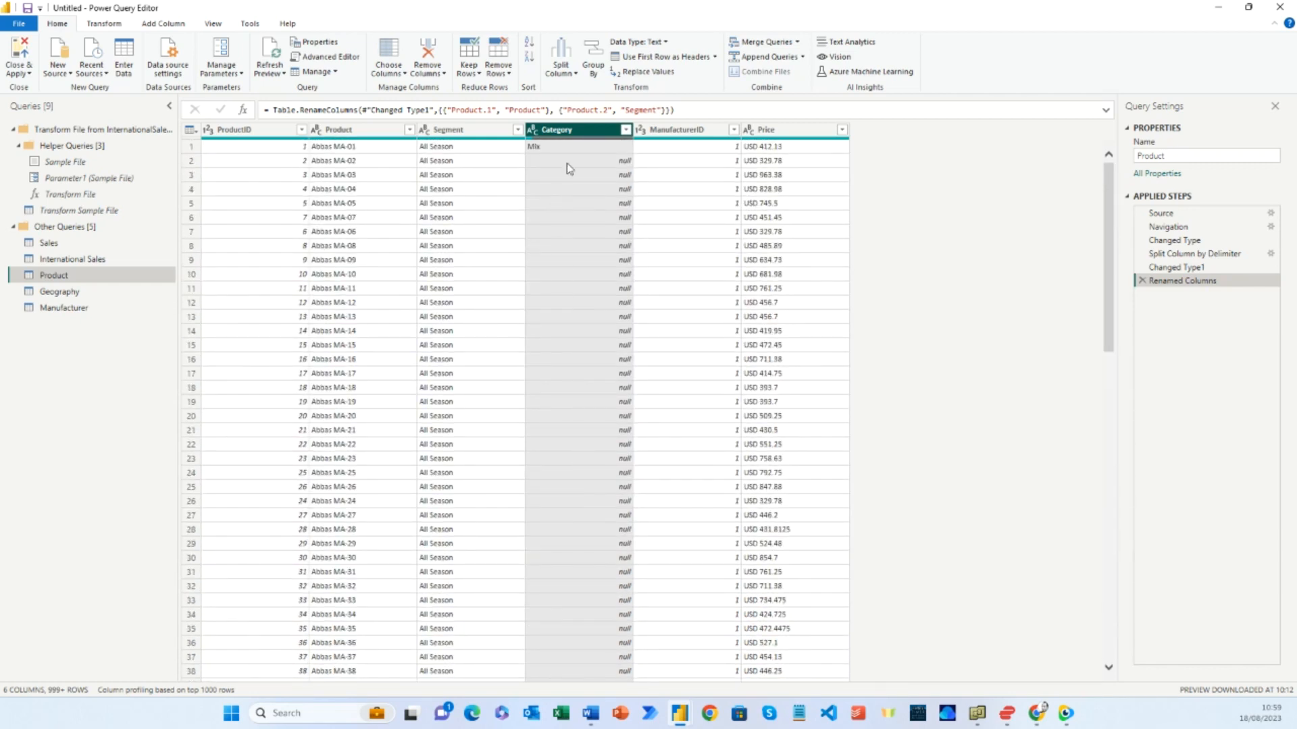
pyautogui.rightClick(567, 133)
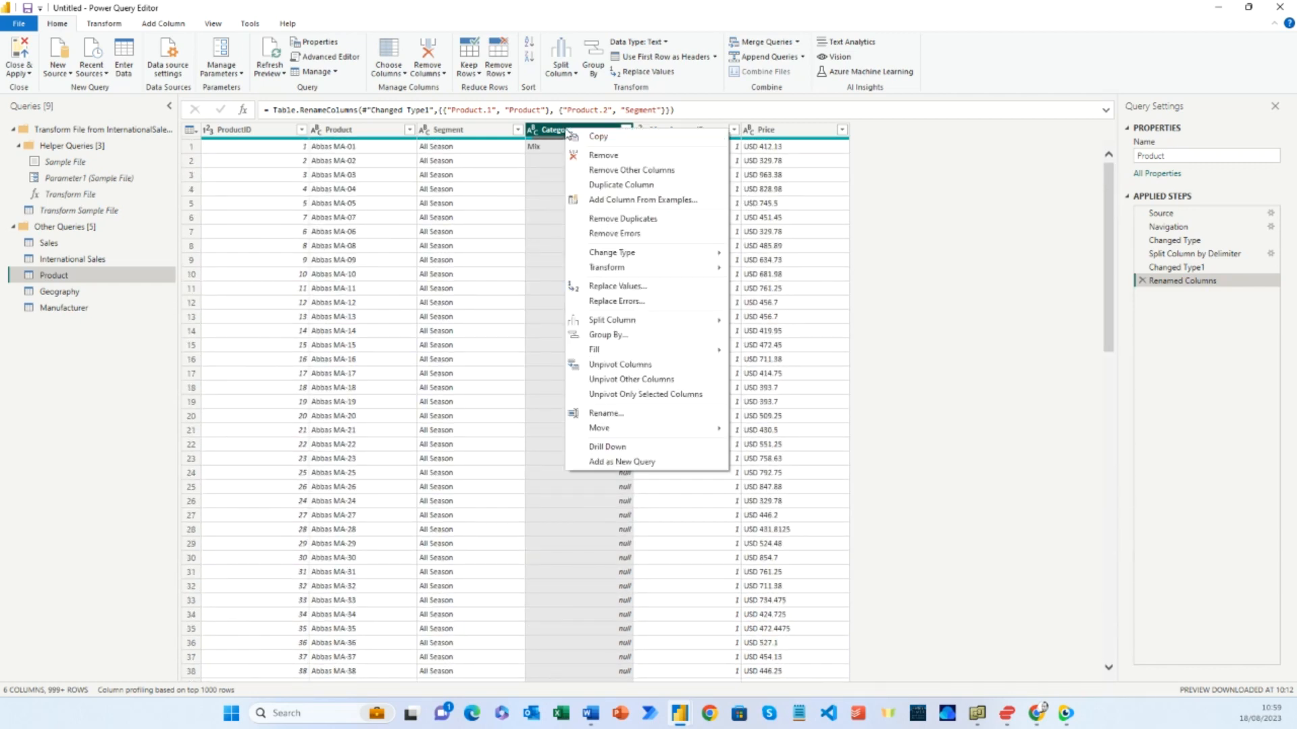
pyautogui.moveTo(644, 352)
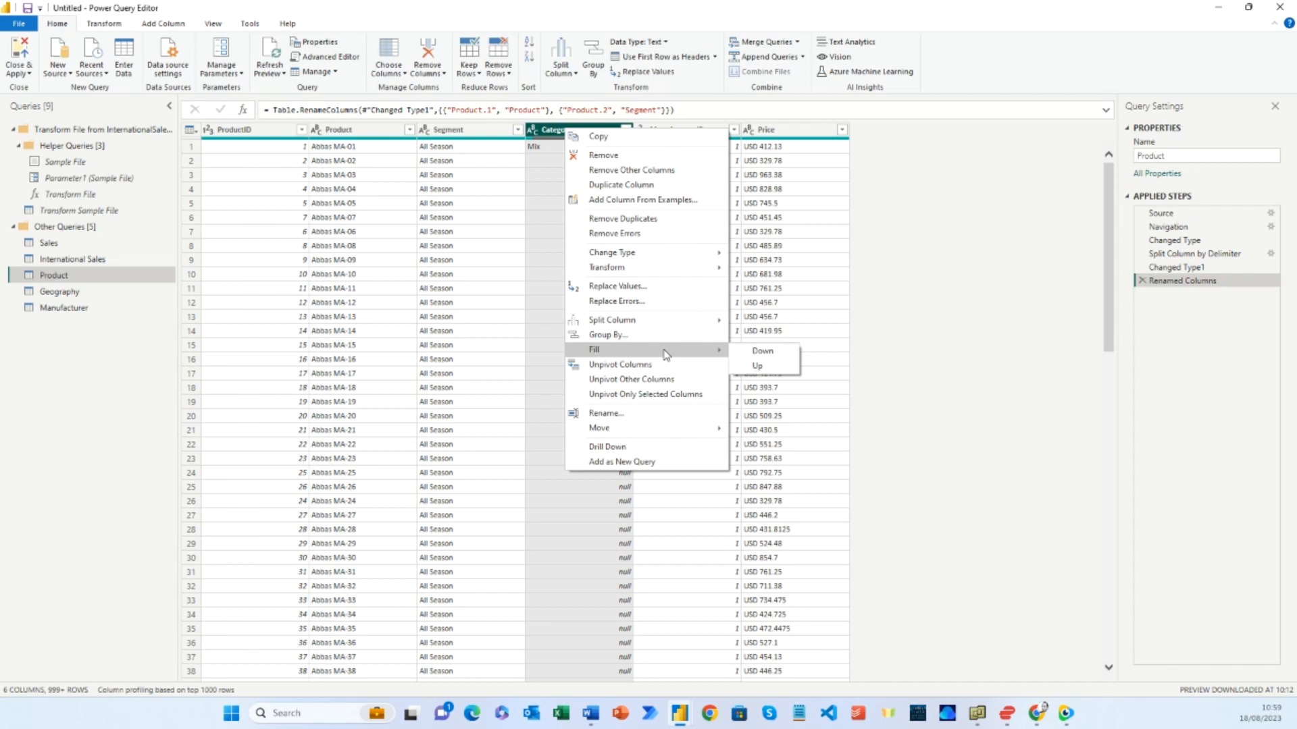
pyautogui.click(747, 354)
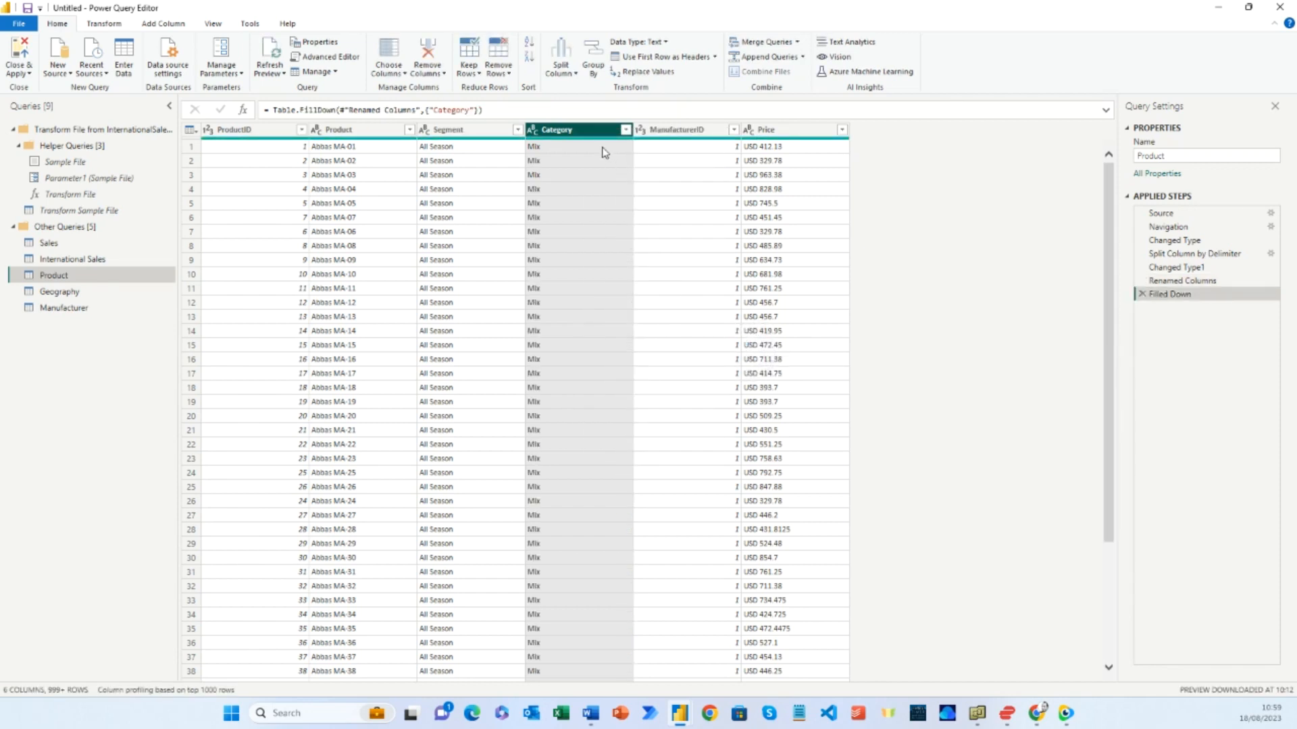
pyautogui.scroll(-10, 580, 480)
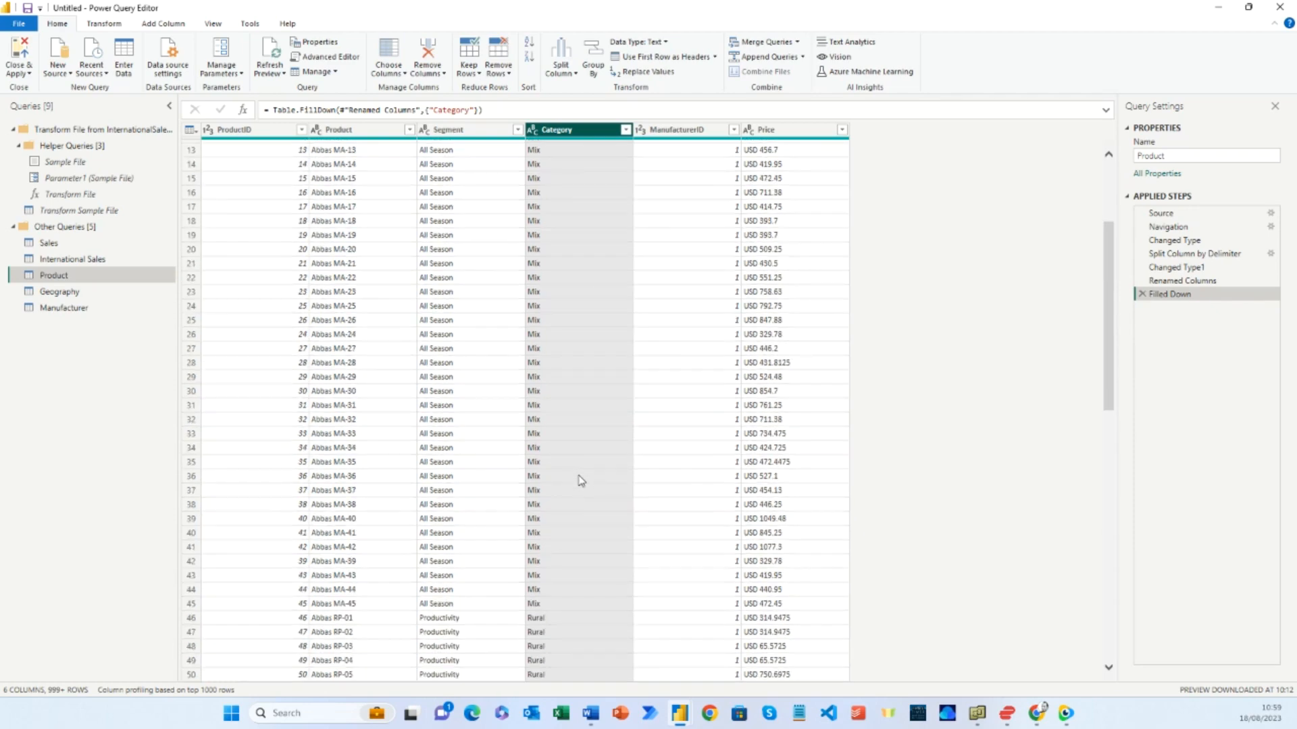
pyautogui.scroll(-11, 581, 481)
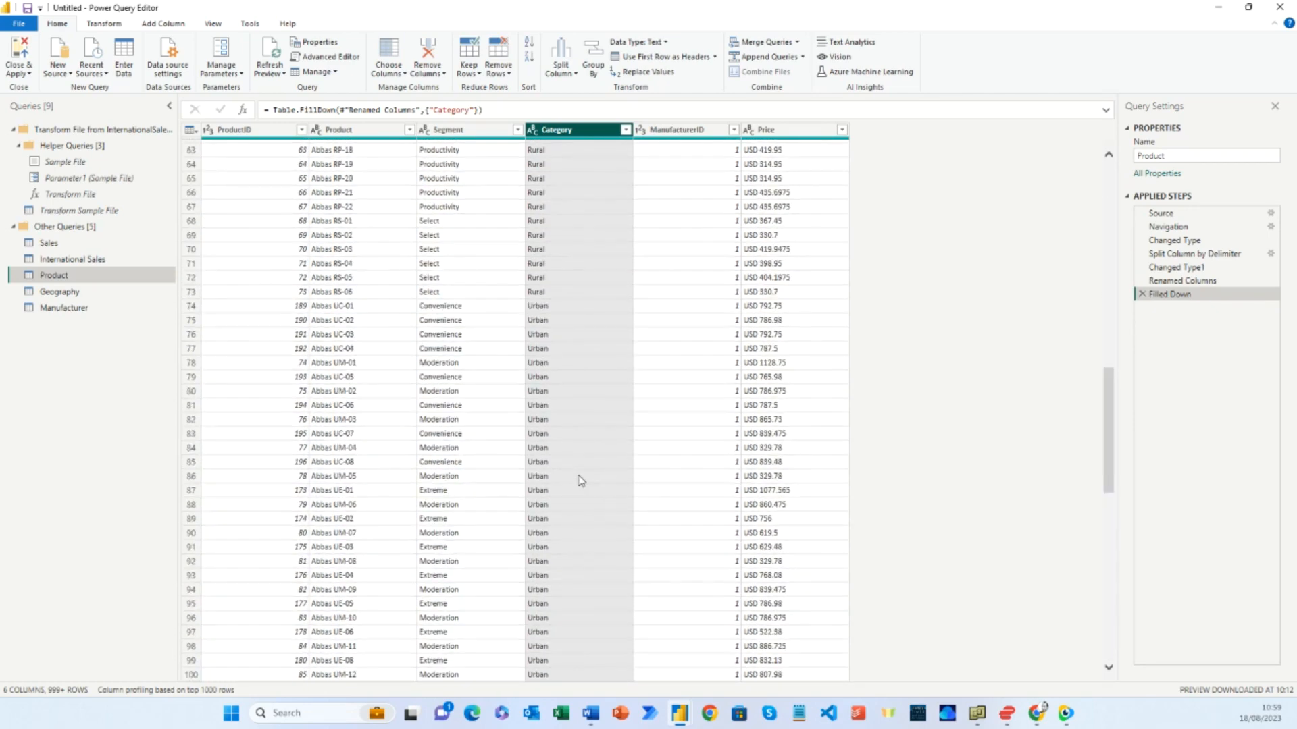
pyautogui.scroll(20, 581, 481)
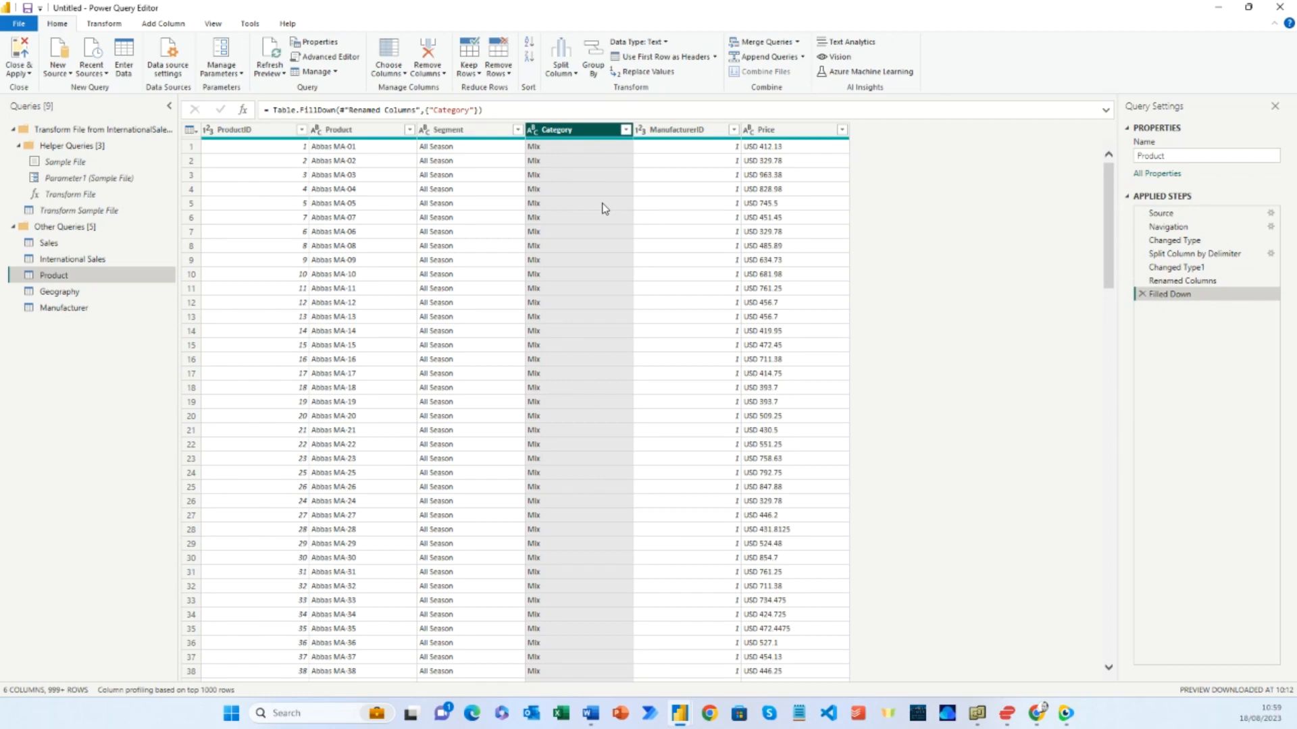
# Add a column from examples based only on the Product query's Price column, with "USD" as the first row's sample value
pyautogui.click(788, 126)
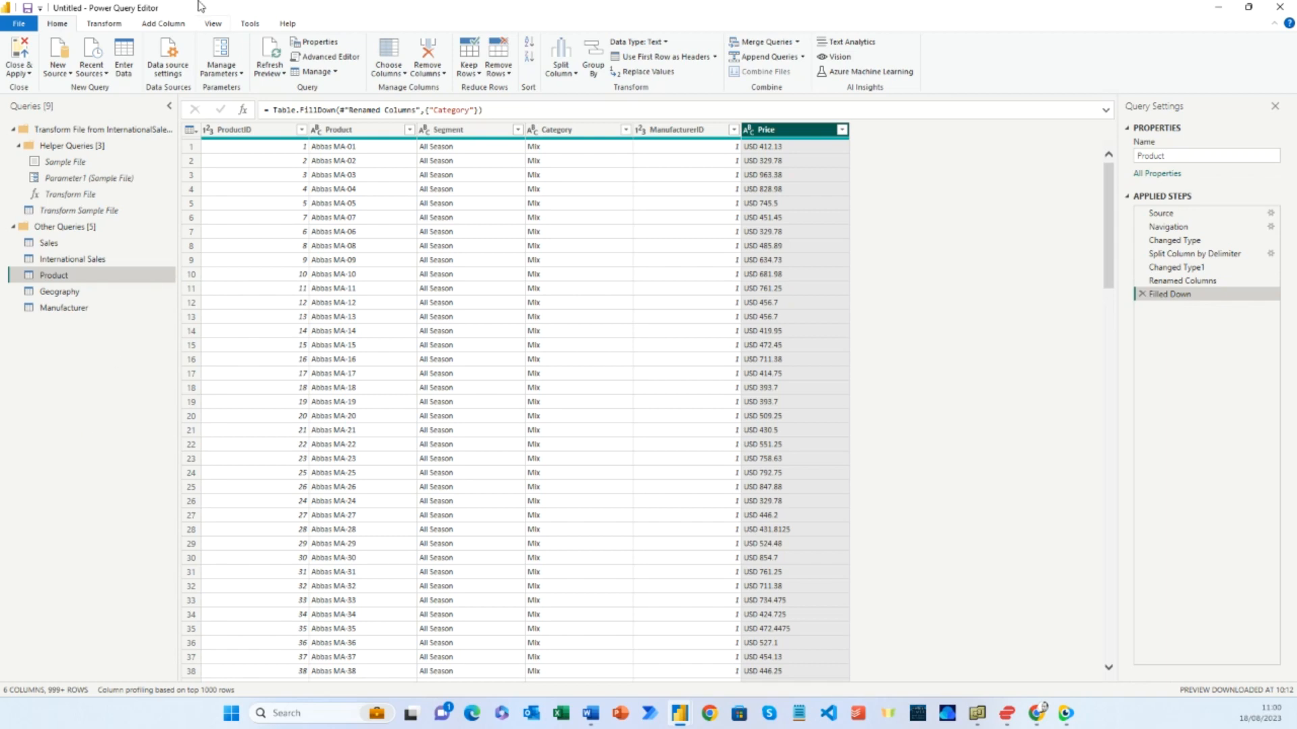
pyautogui.click(163, 26)
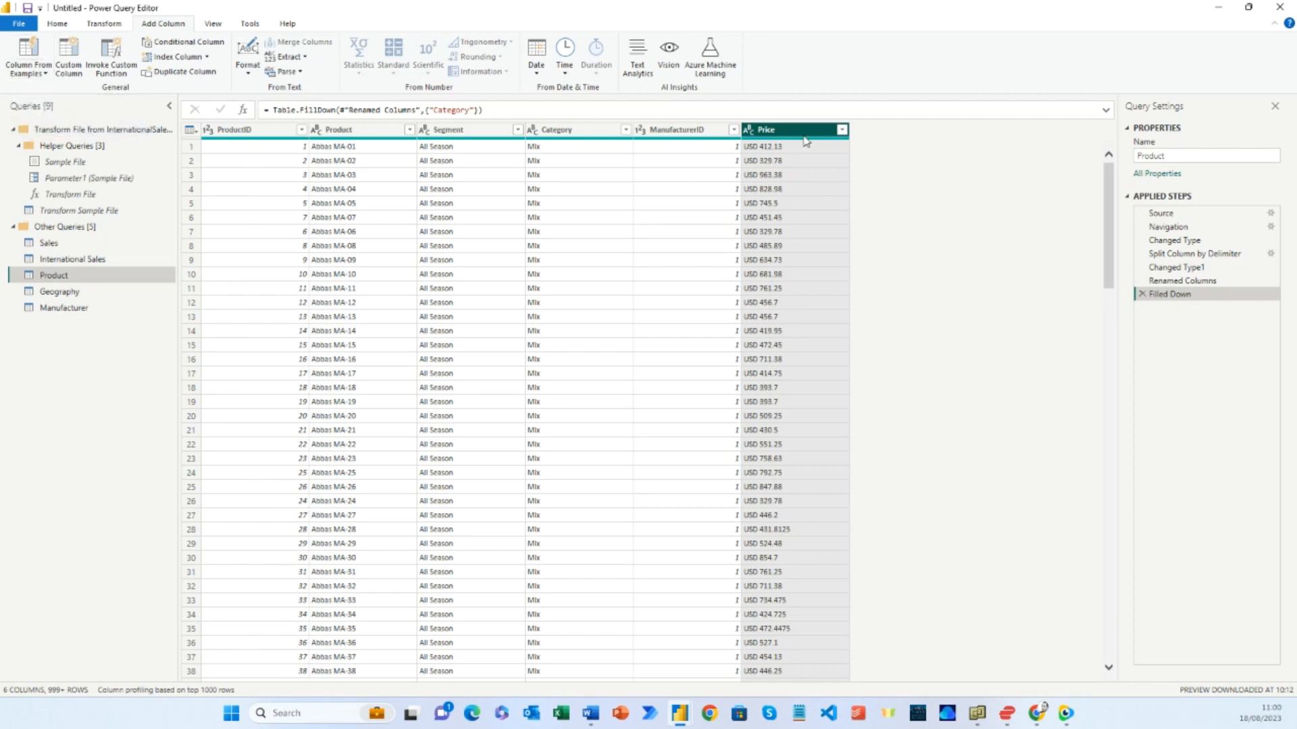
pyautogui.click(46, 74)
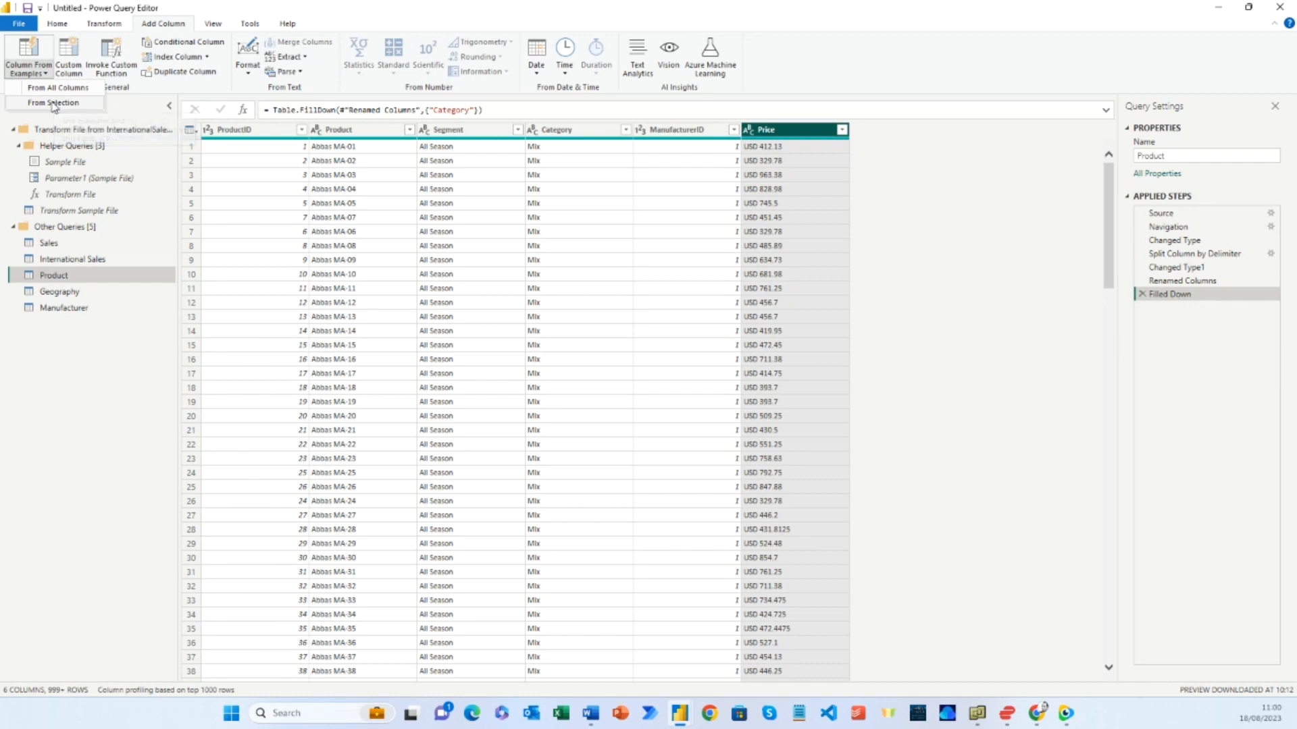
pyautogui.click(56, 104)
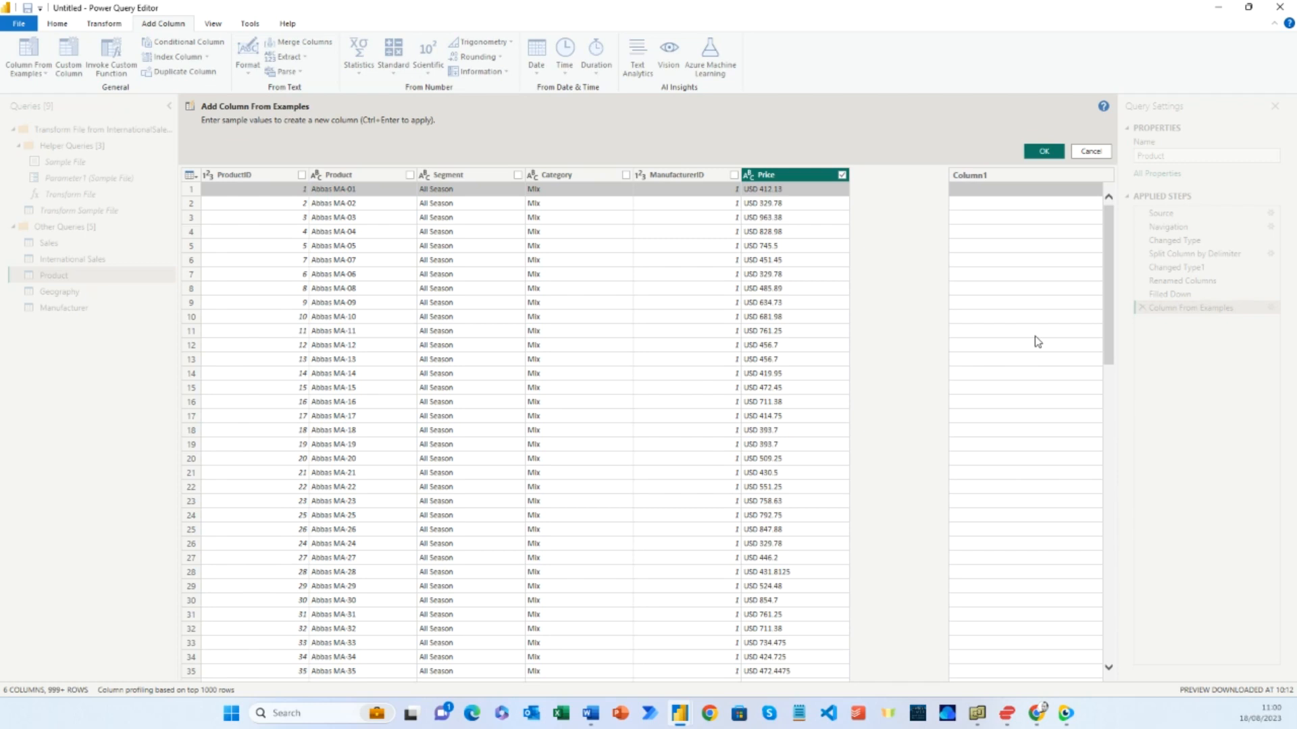
pyautogui.write('USD')
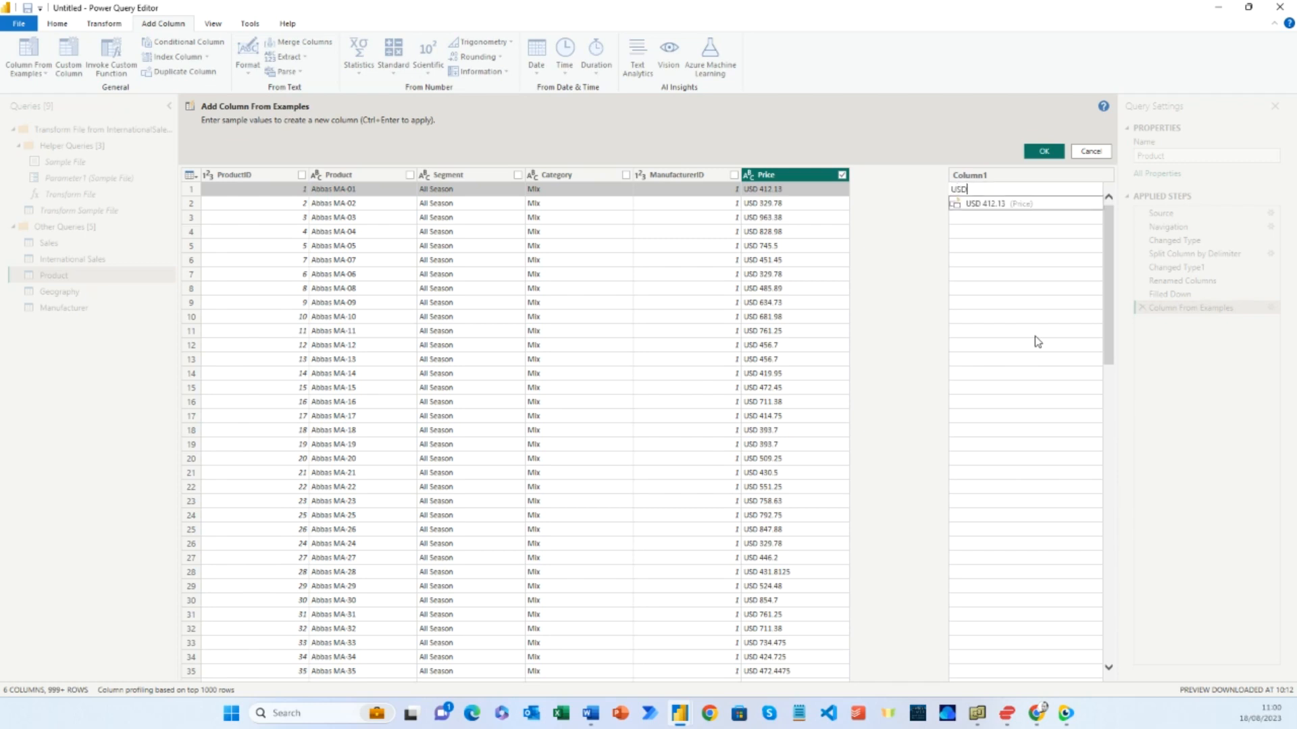
pyautogui.press('Return')
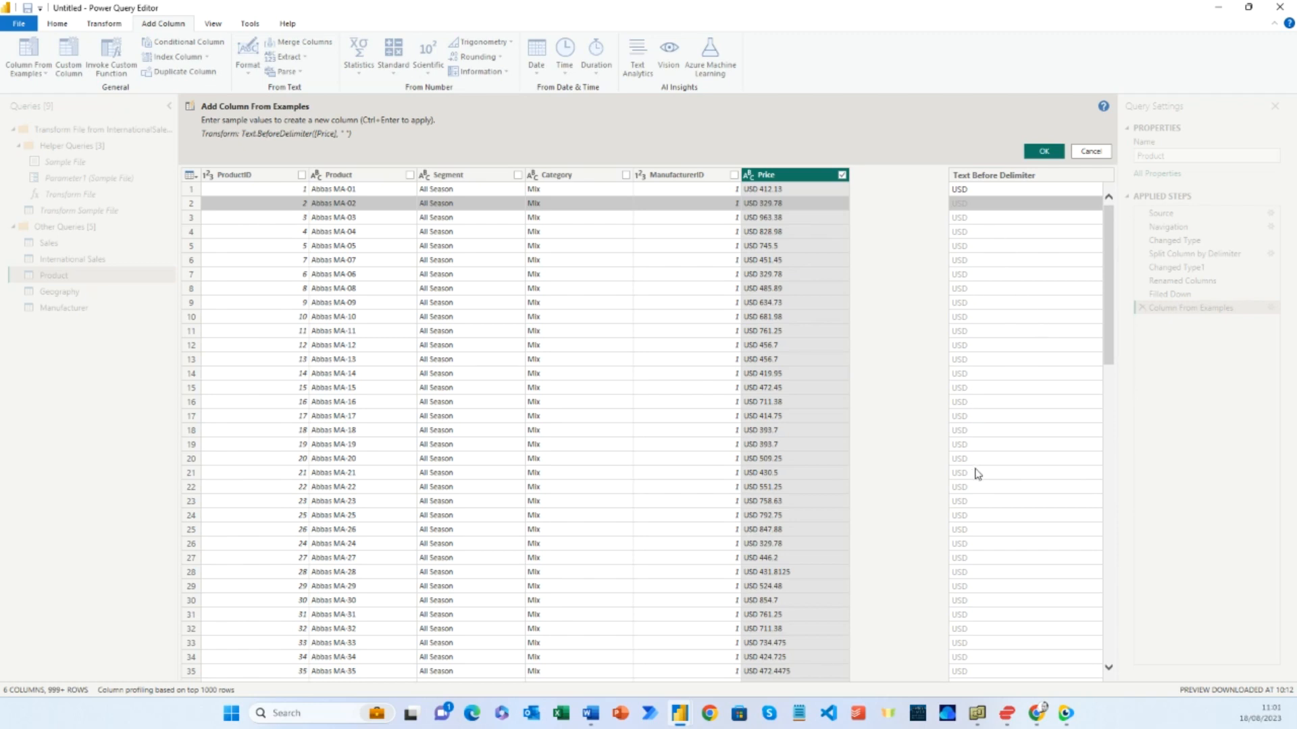
pyautogui.scroll(-15, 977, 474)
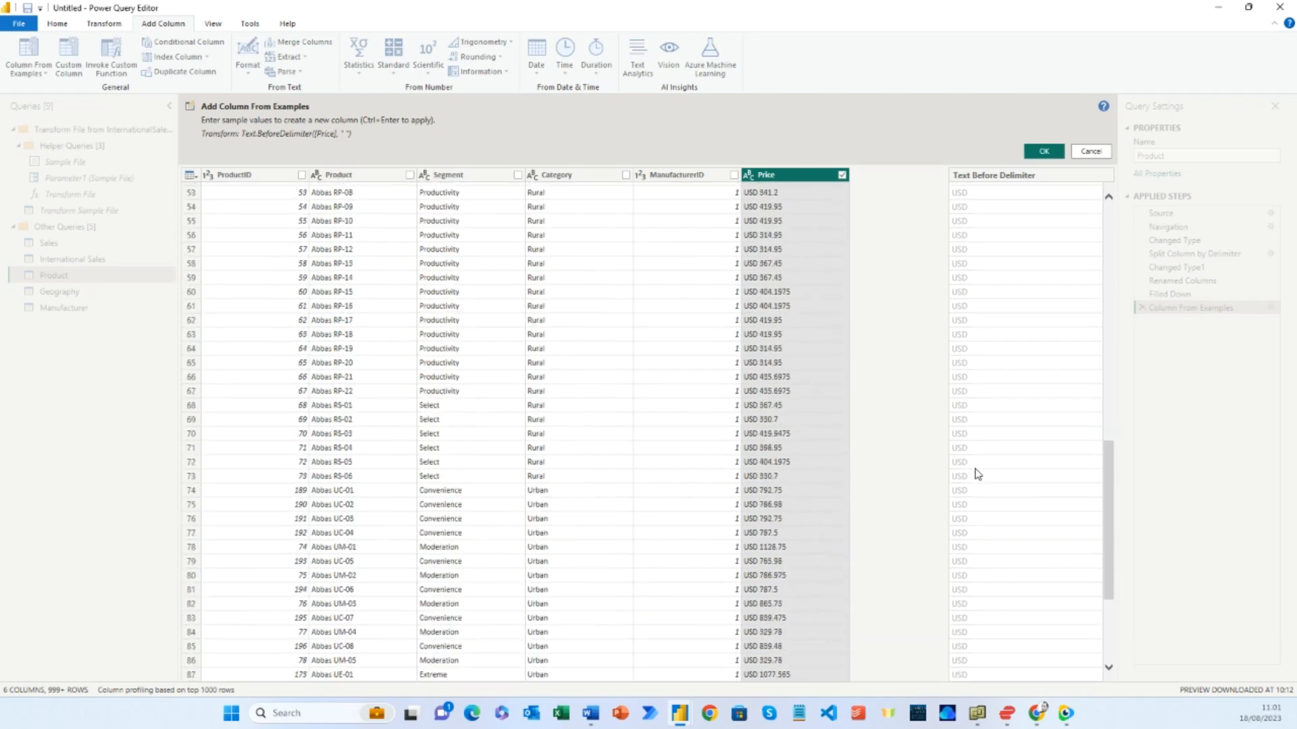
pyautogui.scroll(-4, 977, 474)
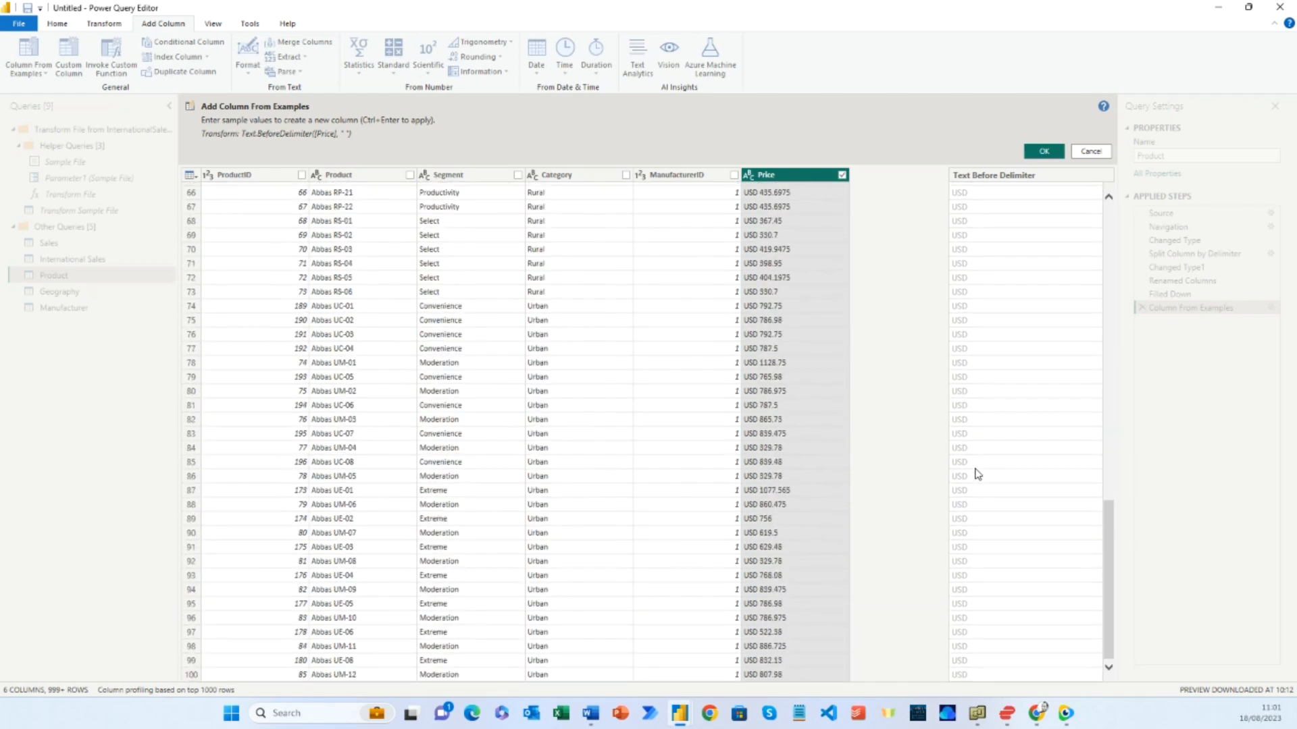
pyautogui.scroll(12, 985, 448)
pyautogui.scroll(4, 984, 447)
pyautogui.scroll(-15, 984, 447)
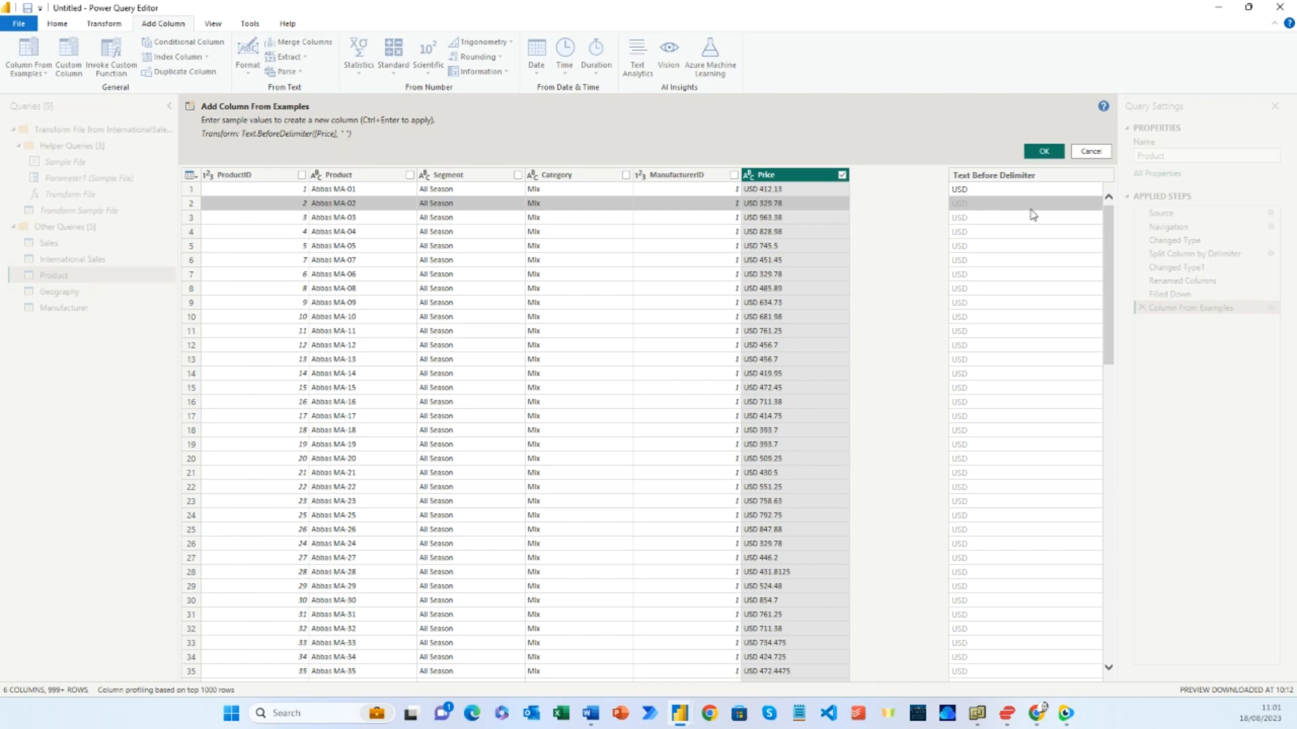
pyautogui.click(1043, 150)
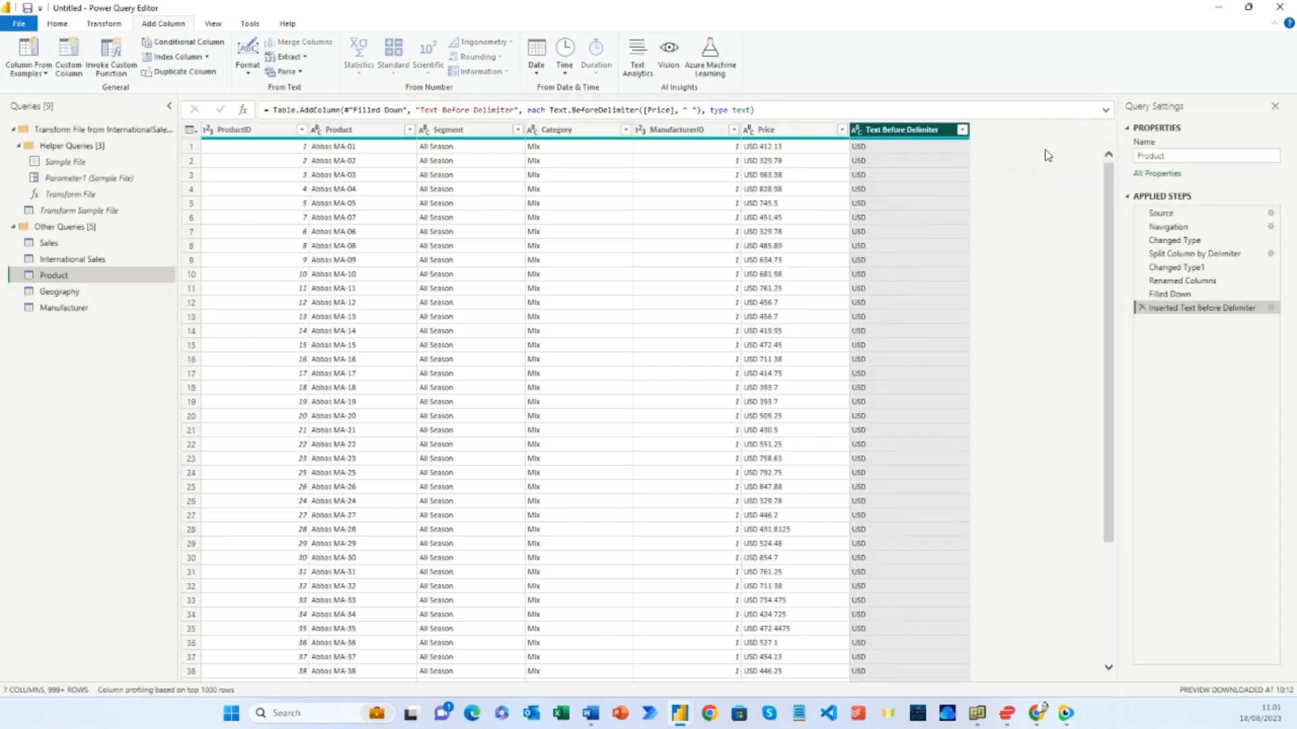
# Rename the Text Before Delimiter column of the Product query as Currency
pyautogui.doubleClick(909, 129)
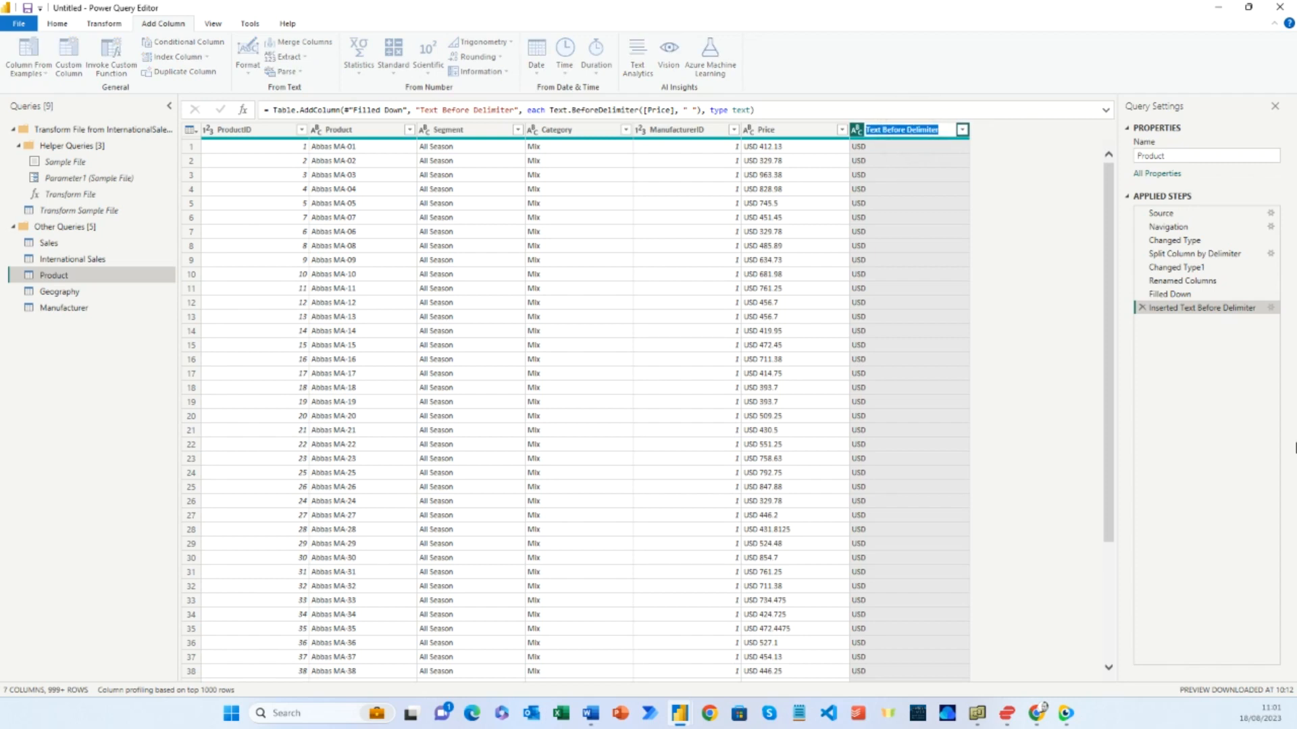
pyautogui.write('Currency')
pyautogui.press('Return')
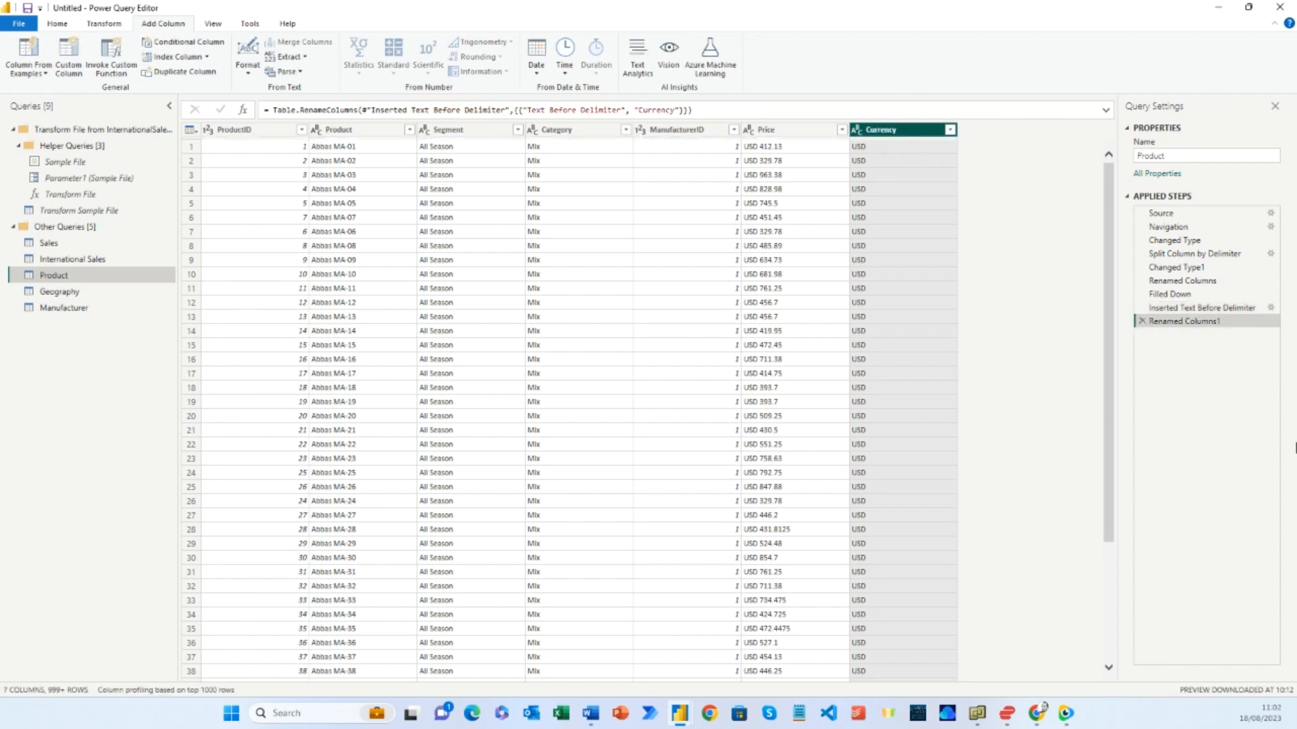
# Add another column from examples based on the Price column, with 412.13 as the first row's sample value
pyautogui.click(793, 132)
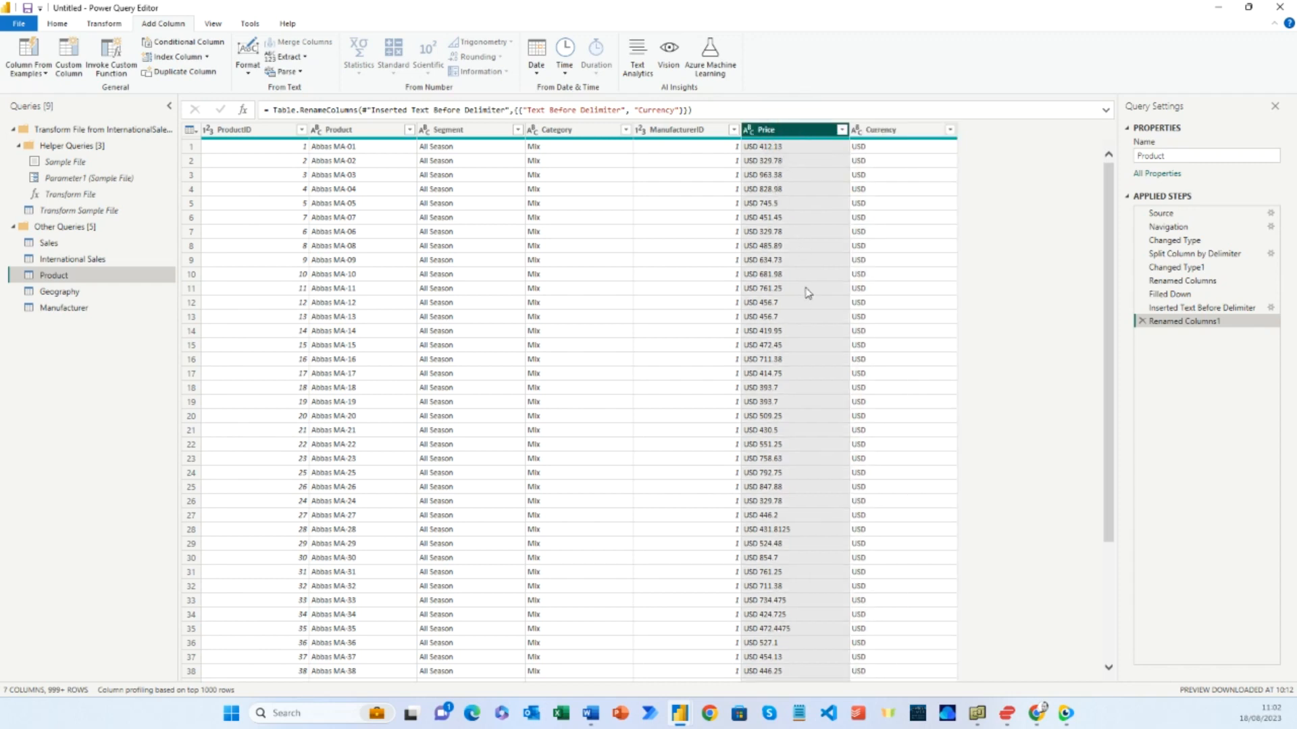
pyautogui.click(29, 72)
pyautogui.click(34, 103)
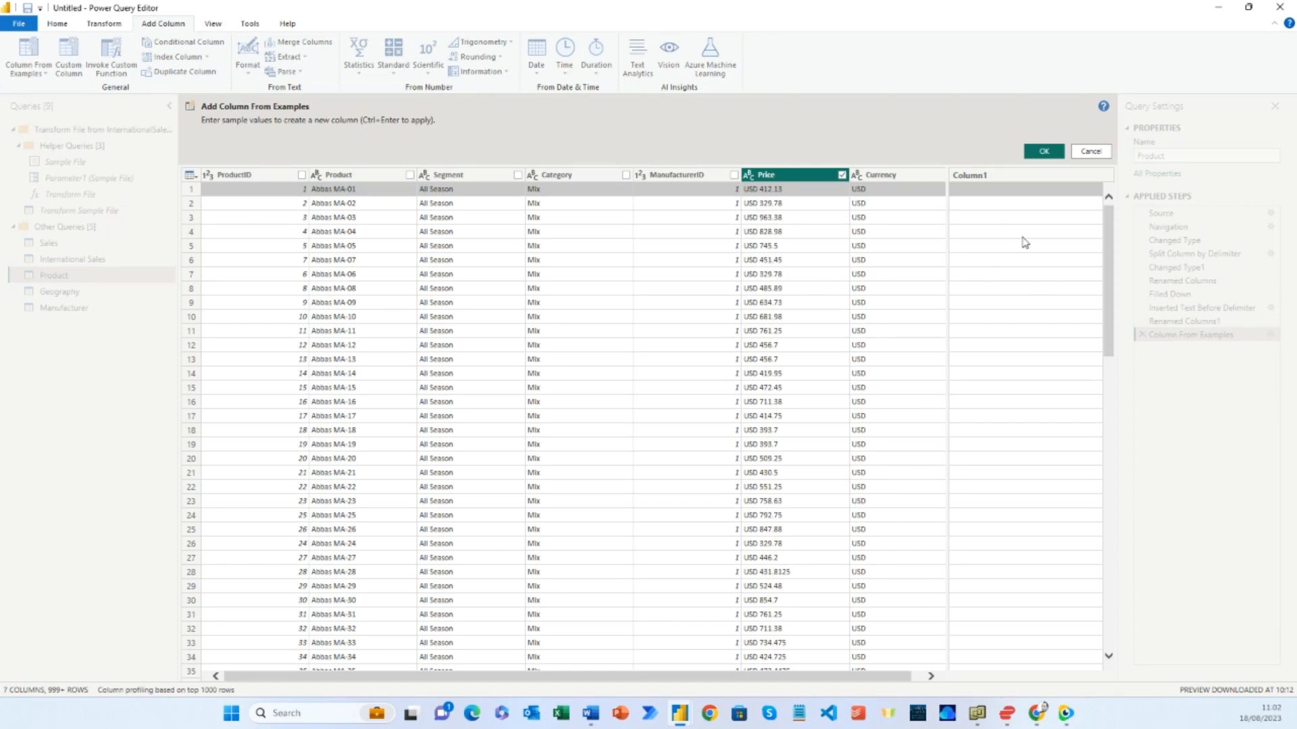
pyautogui.write('4')
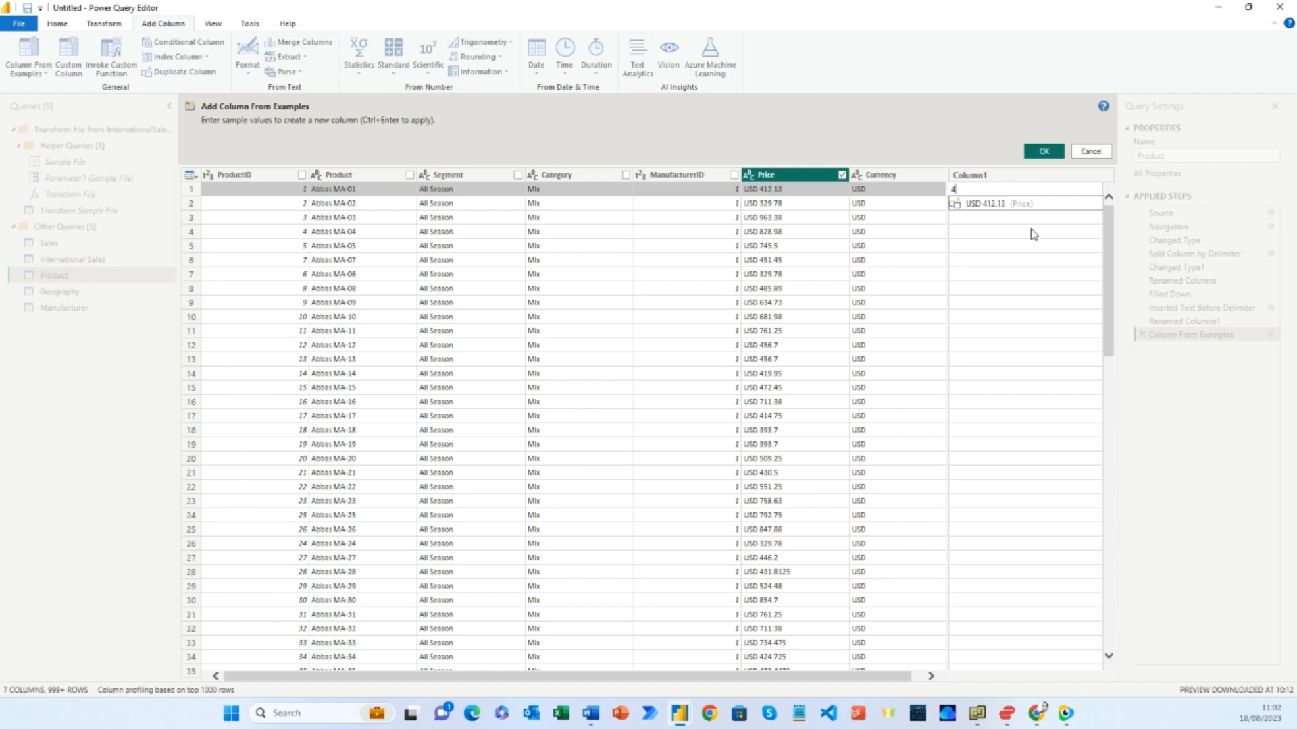
pyautogui.write('12.13')
pyautogui.press('Return')
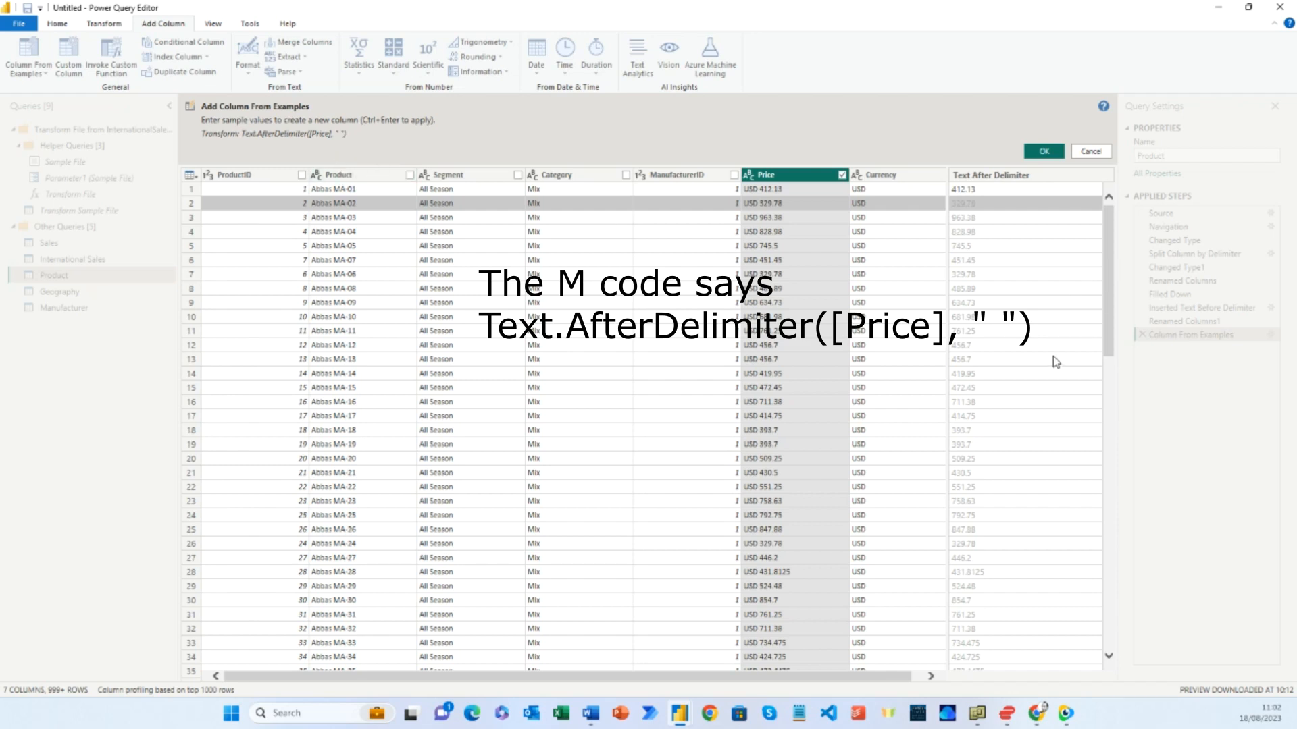
pyautogui.click(1045, 151)
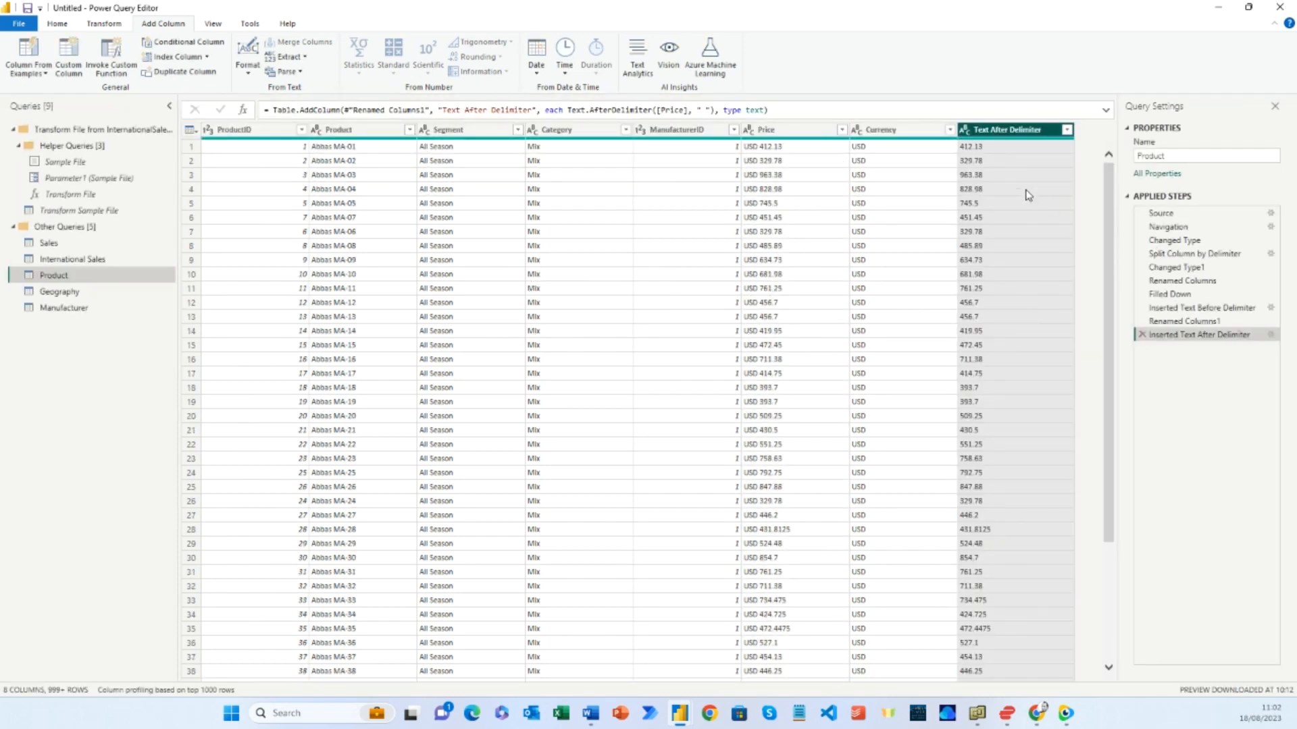
# Rename the Text After Delimiter column of the Product query as MSRP
pyautogui.doubleClick(1016, 131)
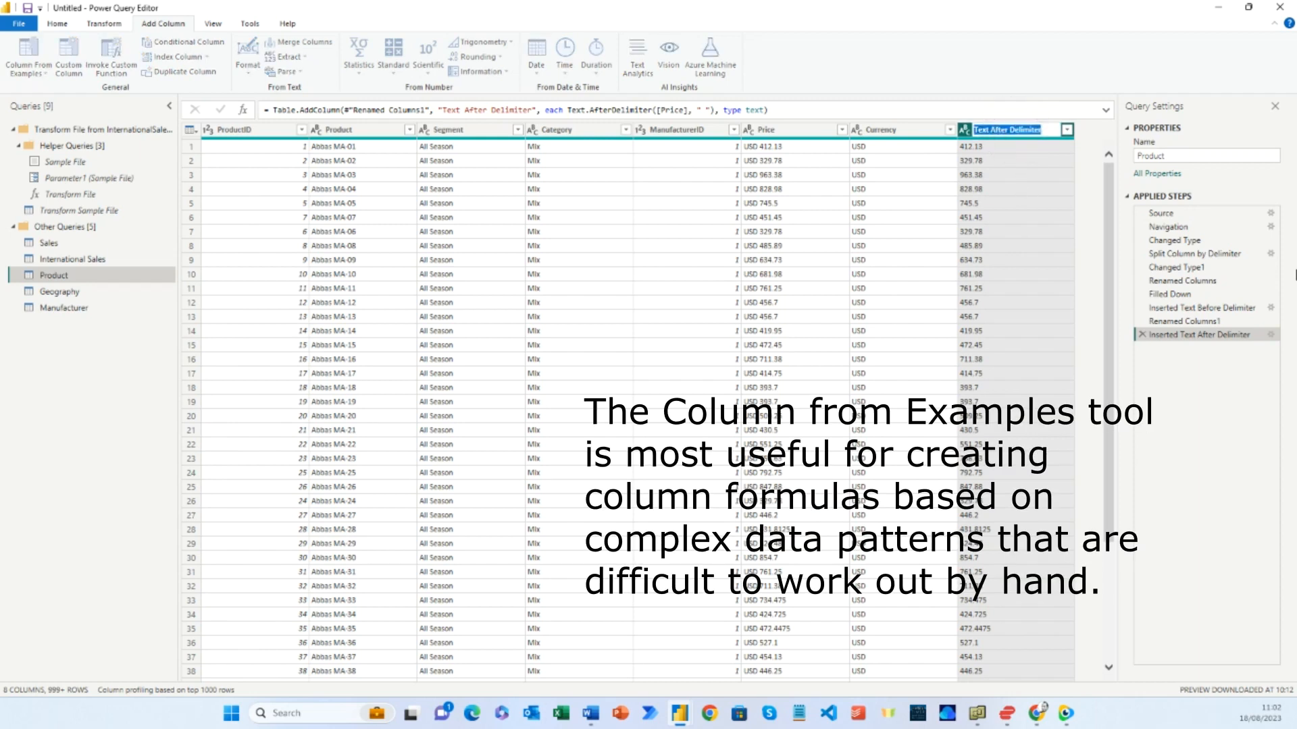
pyautogui.write('MSRP')
pyautogui.press('Return')
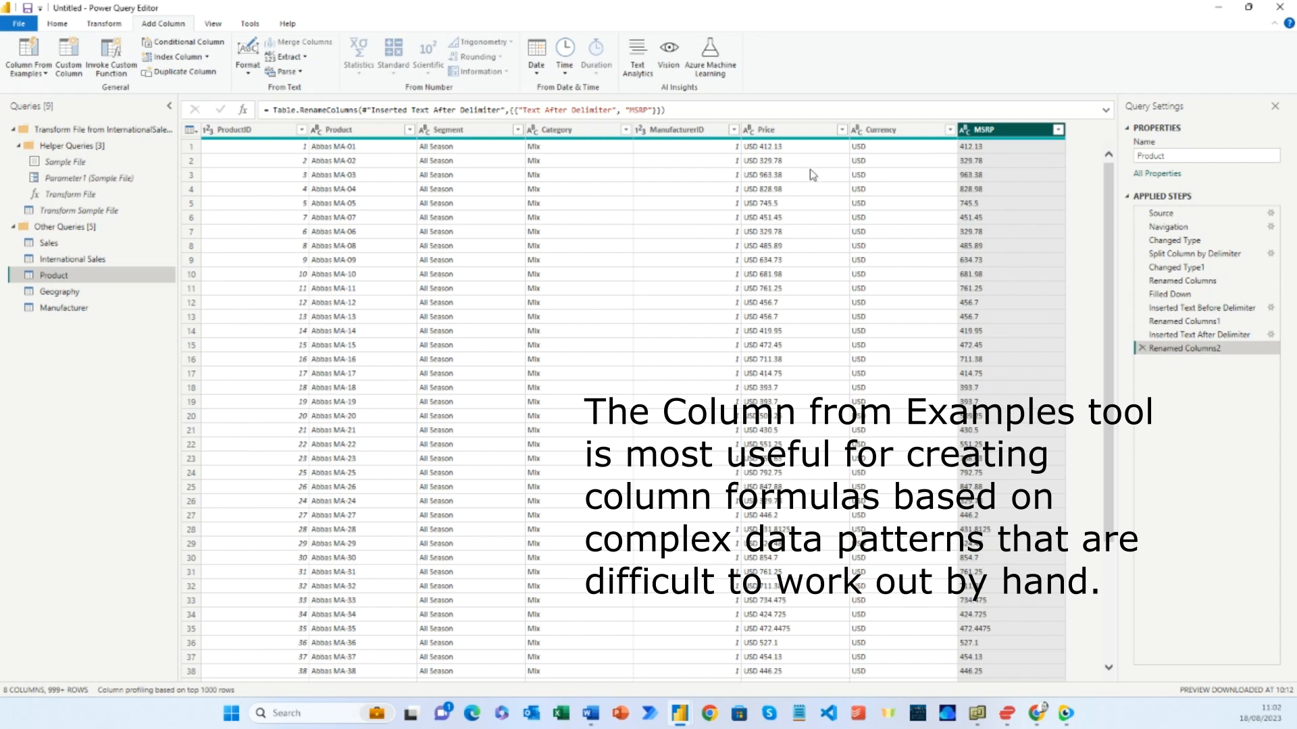
# Remove the Product query's Price column and set the MSRP column's data type to Fixed decimal number
pyautogui.click(794, 132)
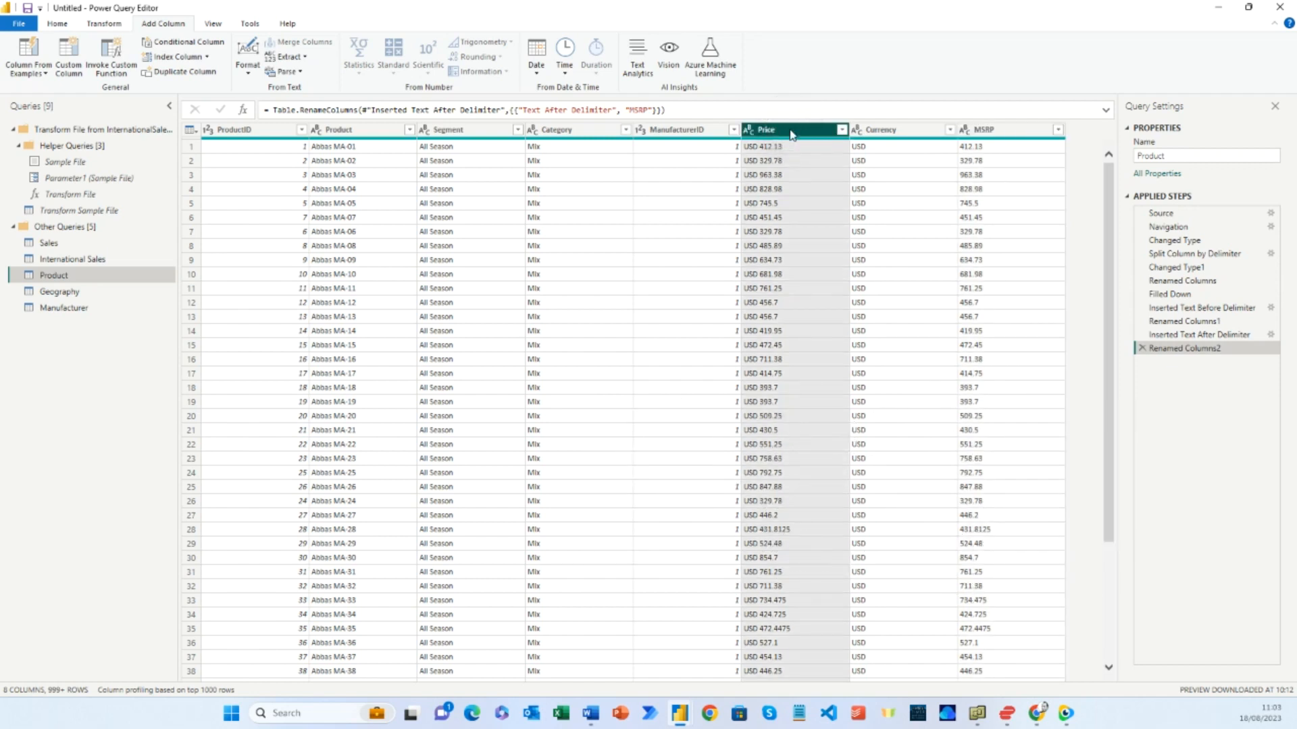
pyautogui.rightClick(793, 134)
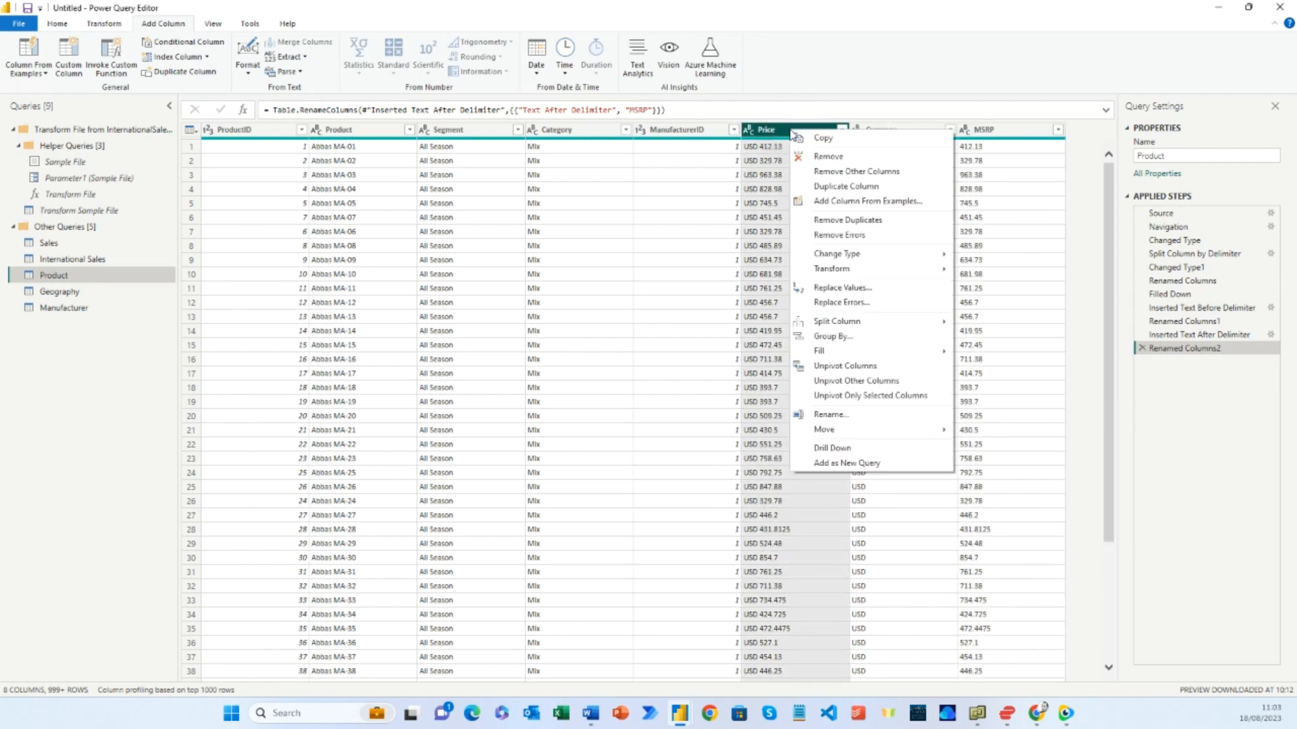
pyautogui.click(807, 156)
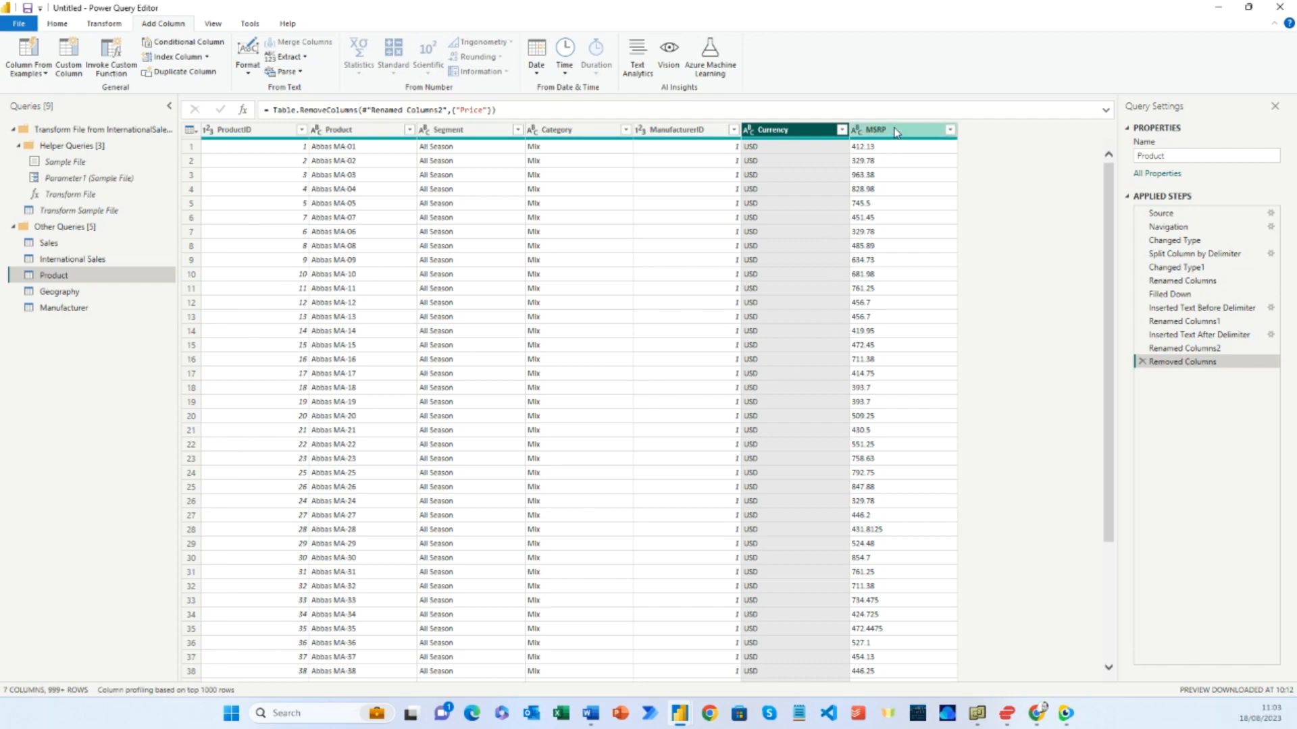
pyautogui.click(856, 130)
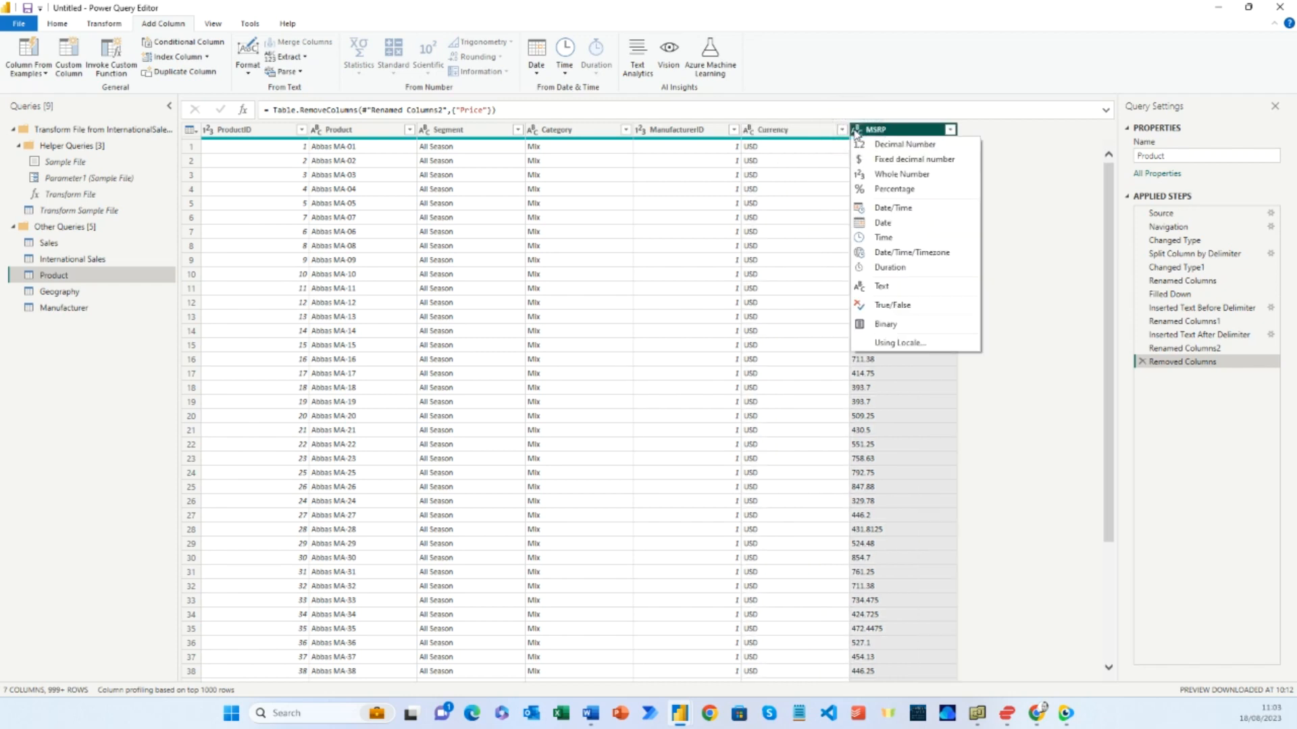
pyautogui.click(905, 162)
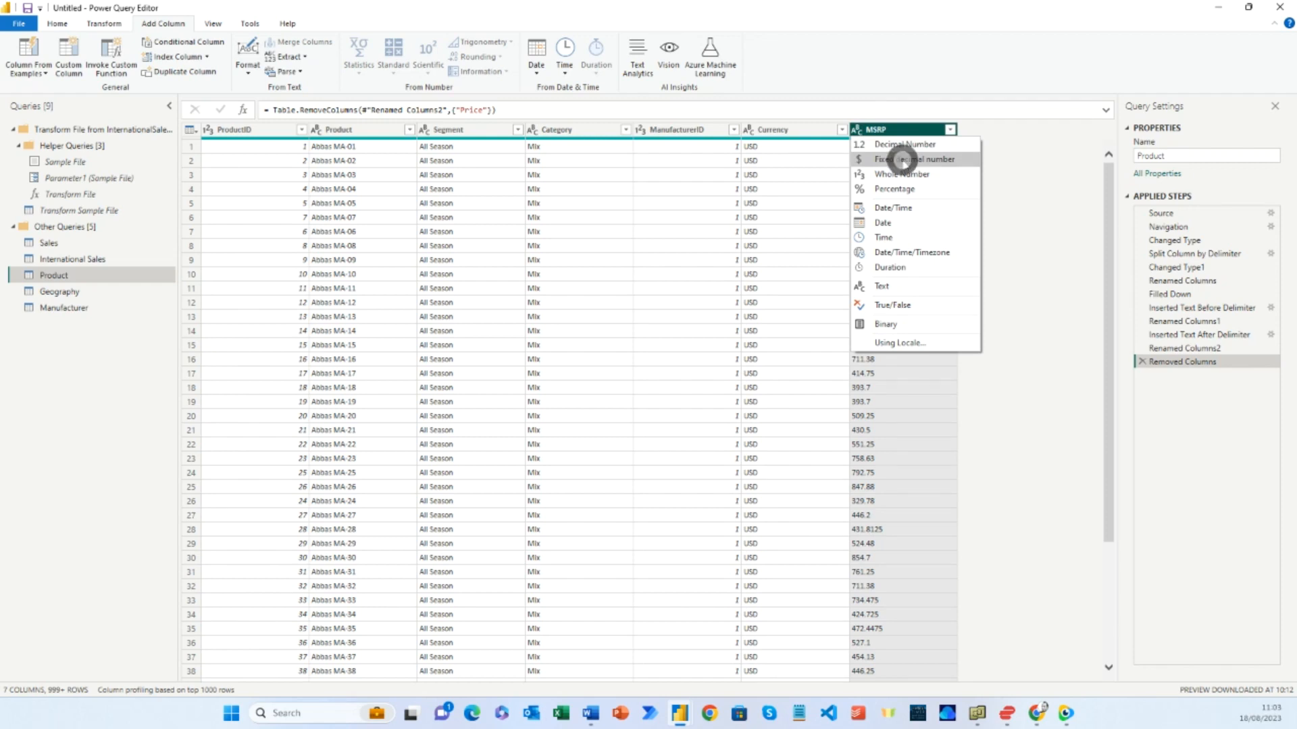
# Remove the top 2 rows of the Geography query and use its first row as headers
pyautogui.click(73, 295)
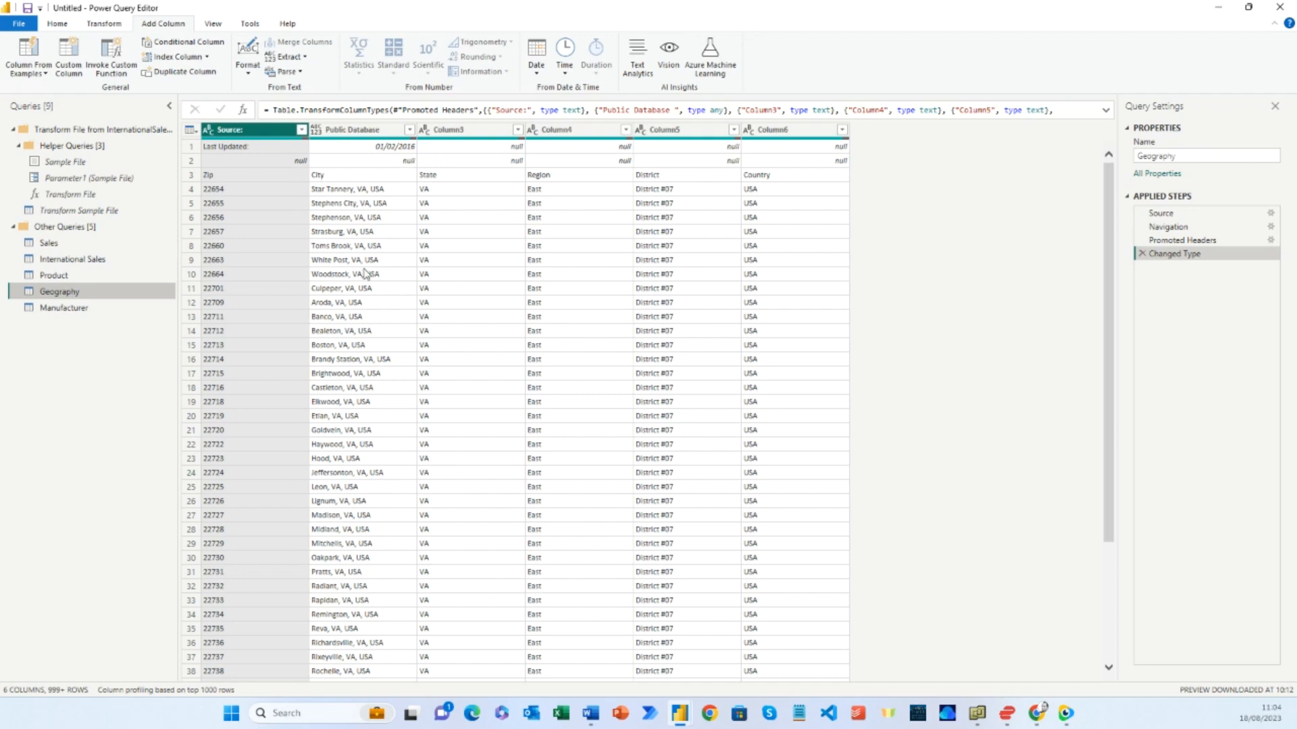
pyautogui.click(59, 24)
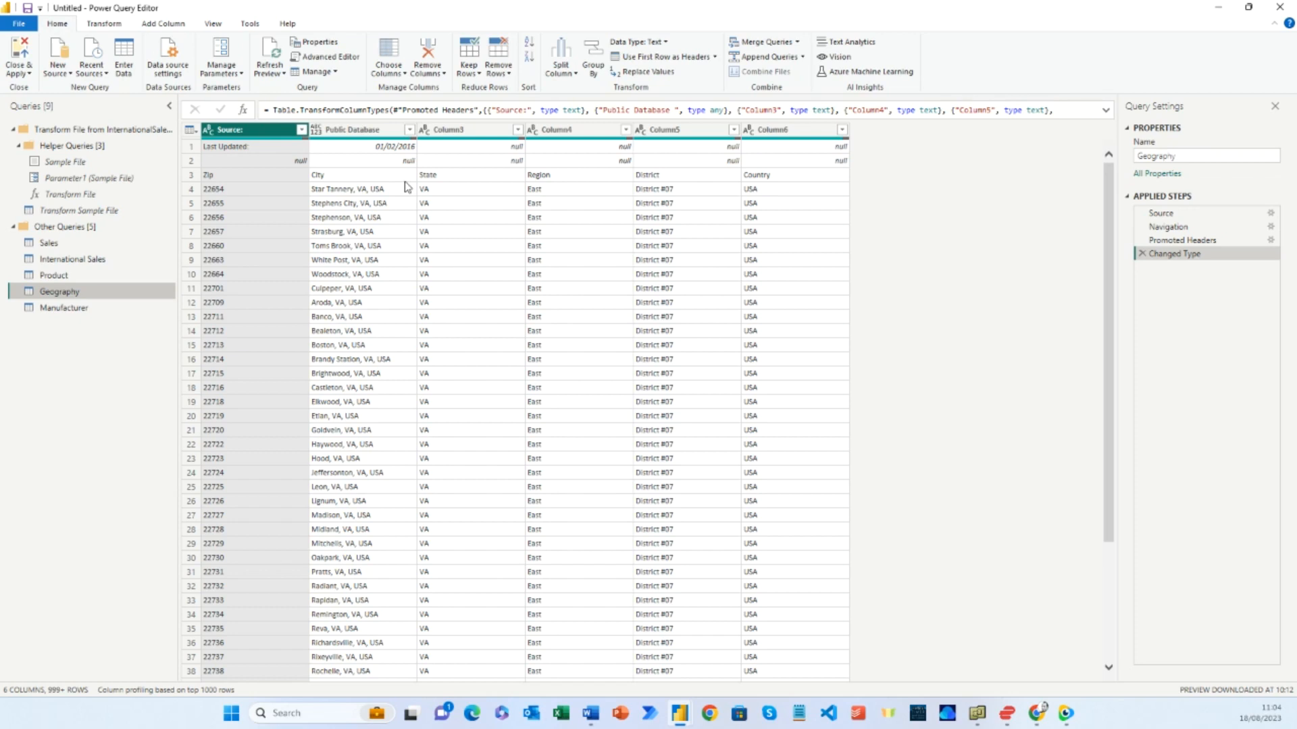
pyautogui.click(500, 54)
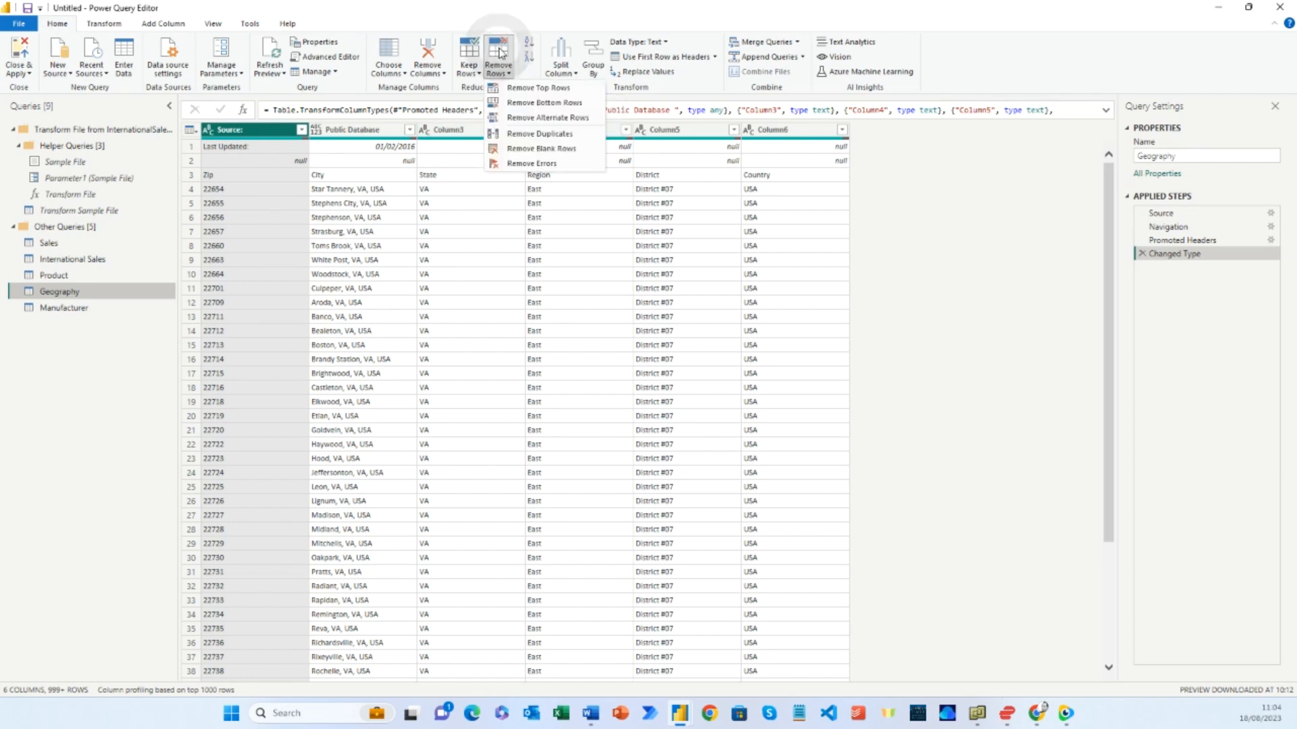
pyautogui.click(558, 89)
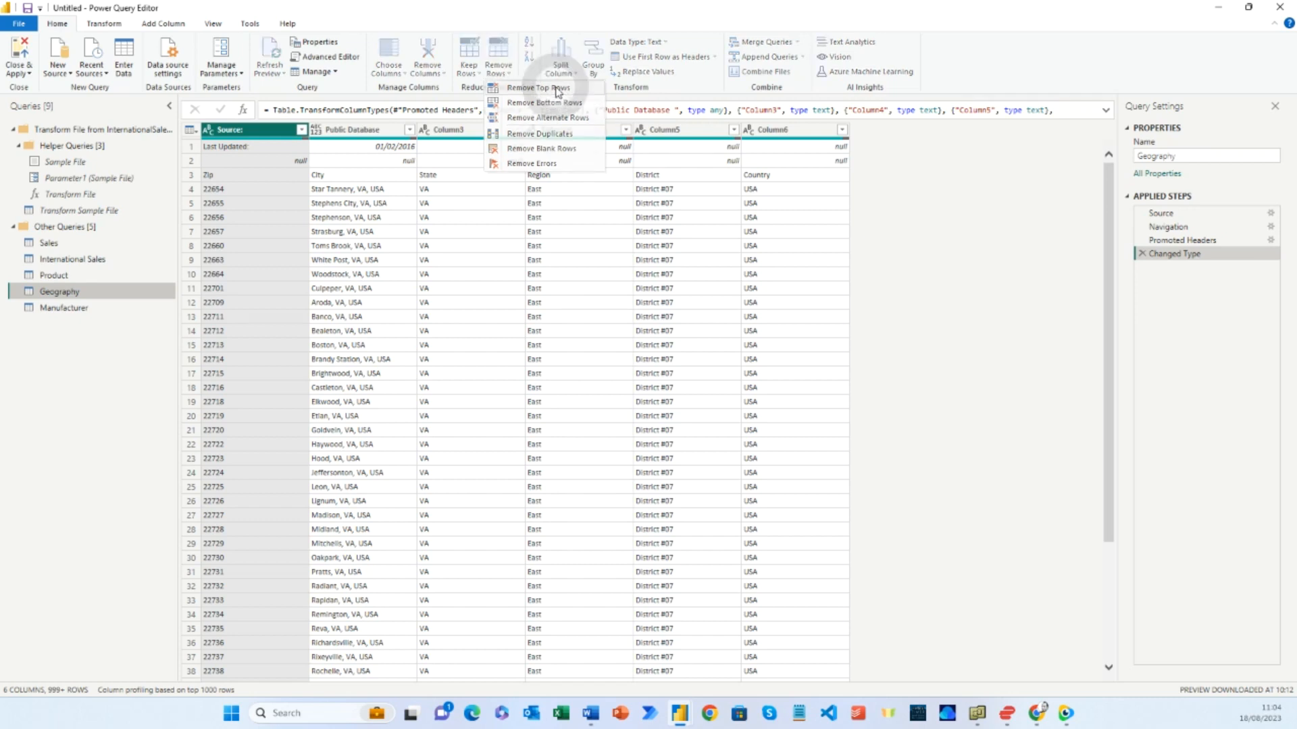
pyautogui.write('2')
pyautogui.click(789, 395)
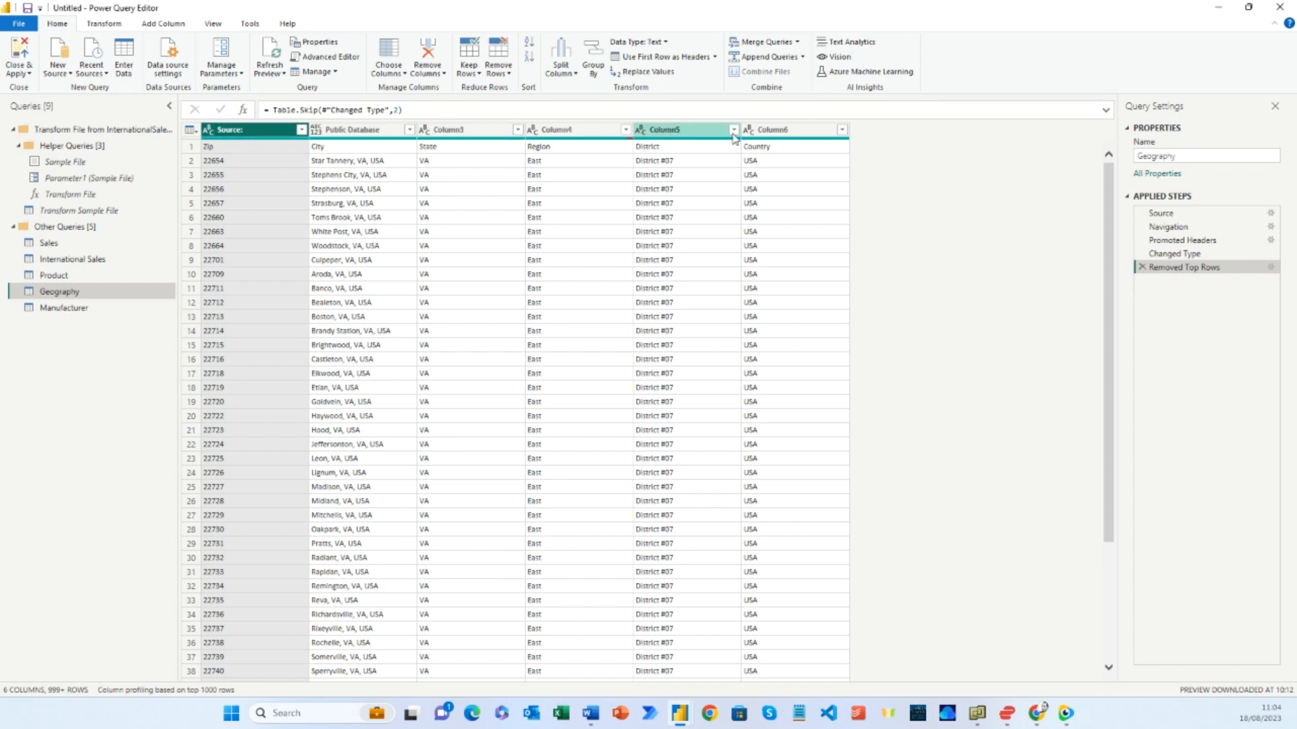
pyautogui.click(652, 58)
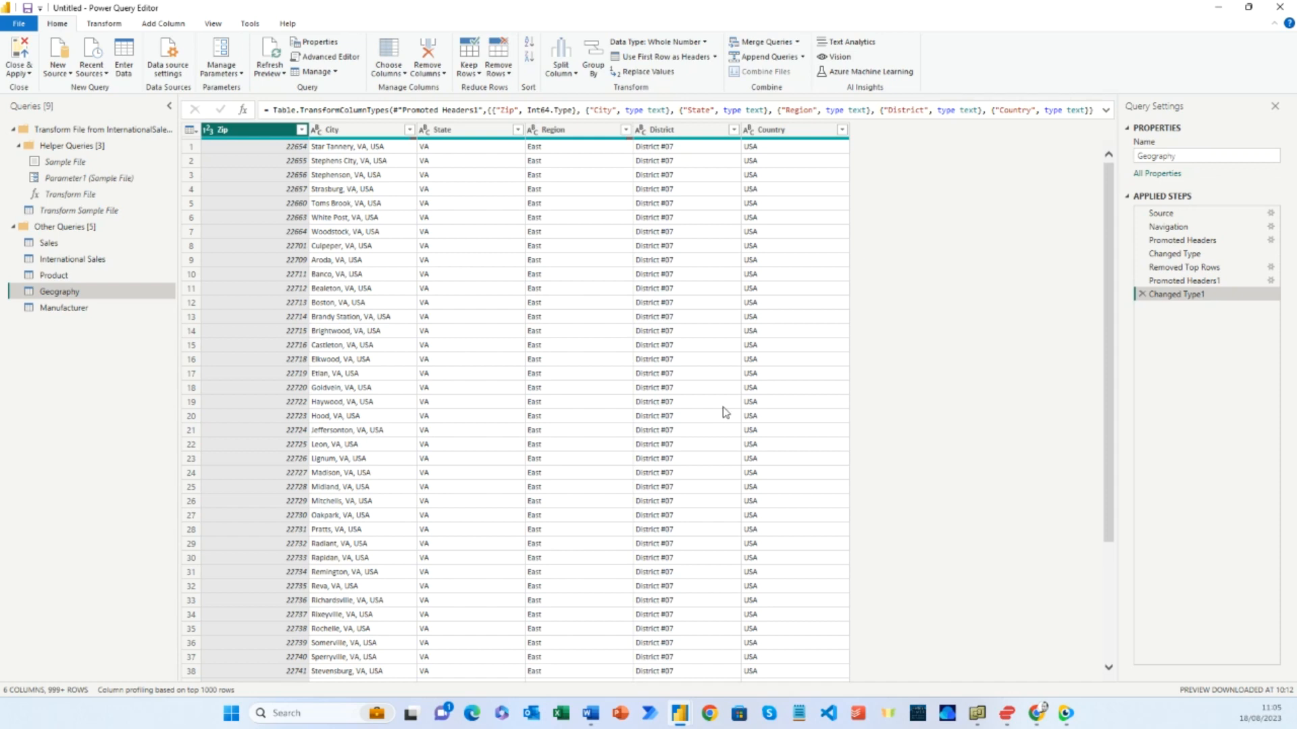
# Change the Geography query's Zip column to the Text data type, replacing the current type conversion
pyautogui.click(207, 130)
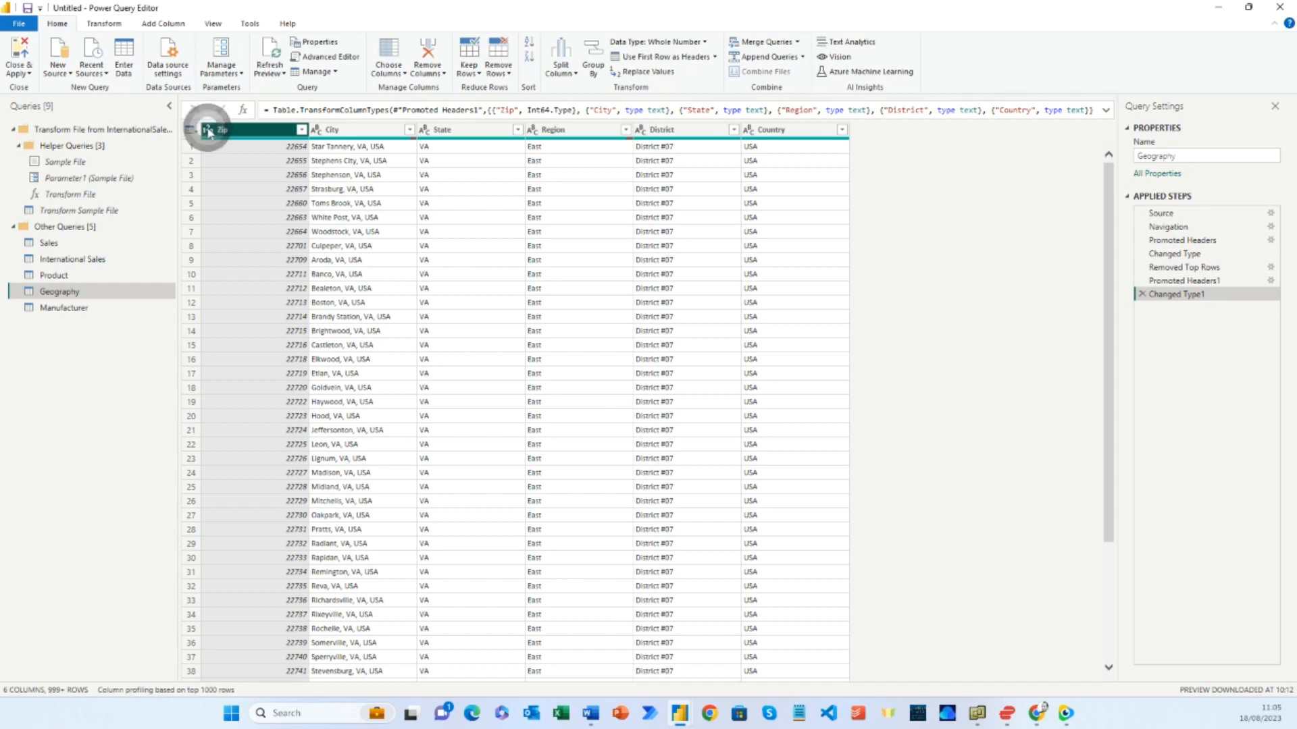
pyautogui.click(230, 285)
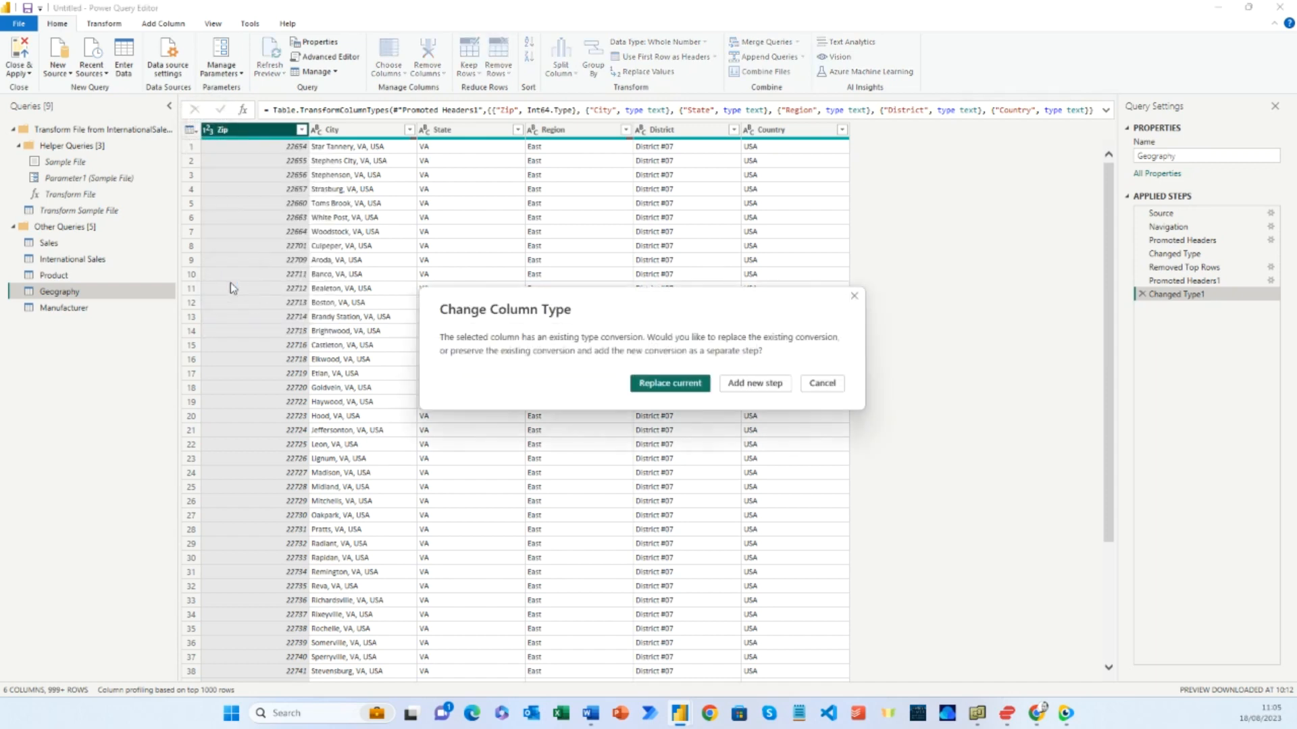
pyautogui.click(666, 385)
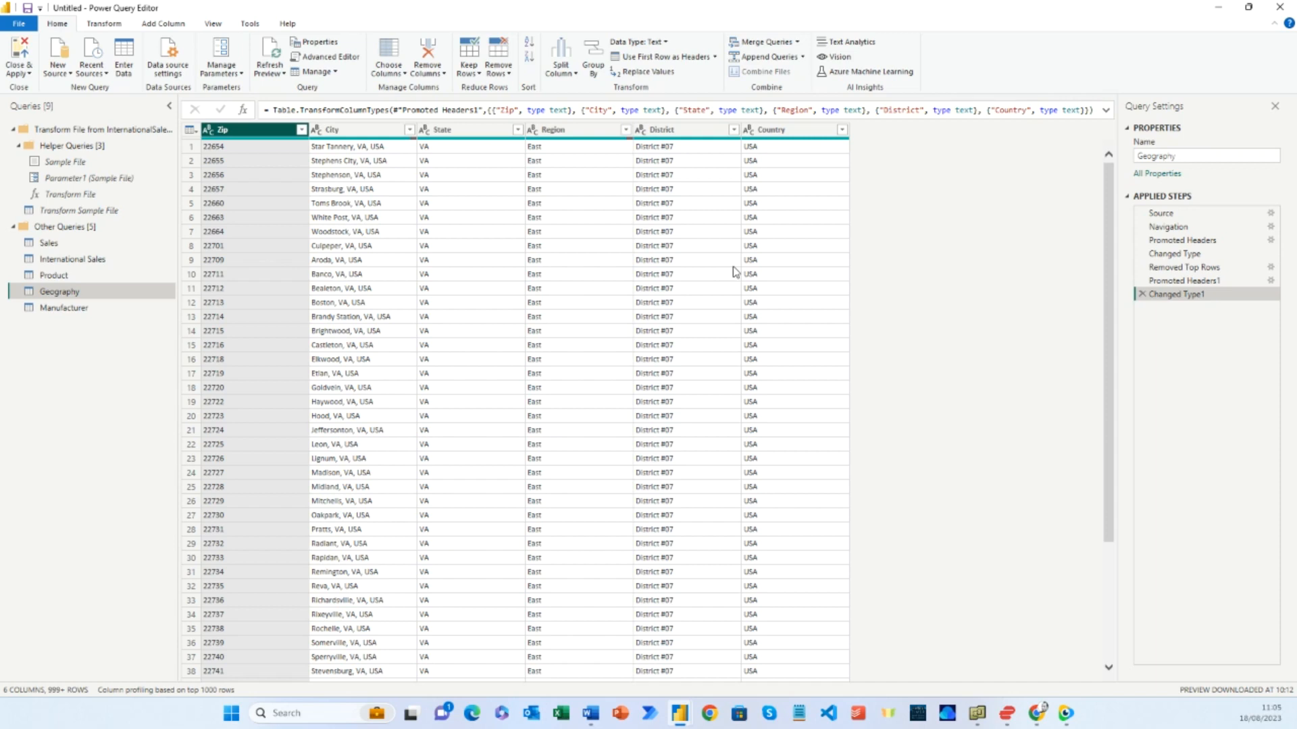
# Delete the first Changed Type step, before Removed Top Rows, from the Geography query's applied steps
pyautogui.click(1185, 258)
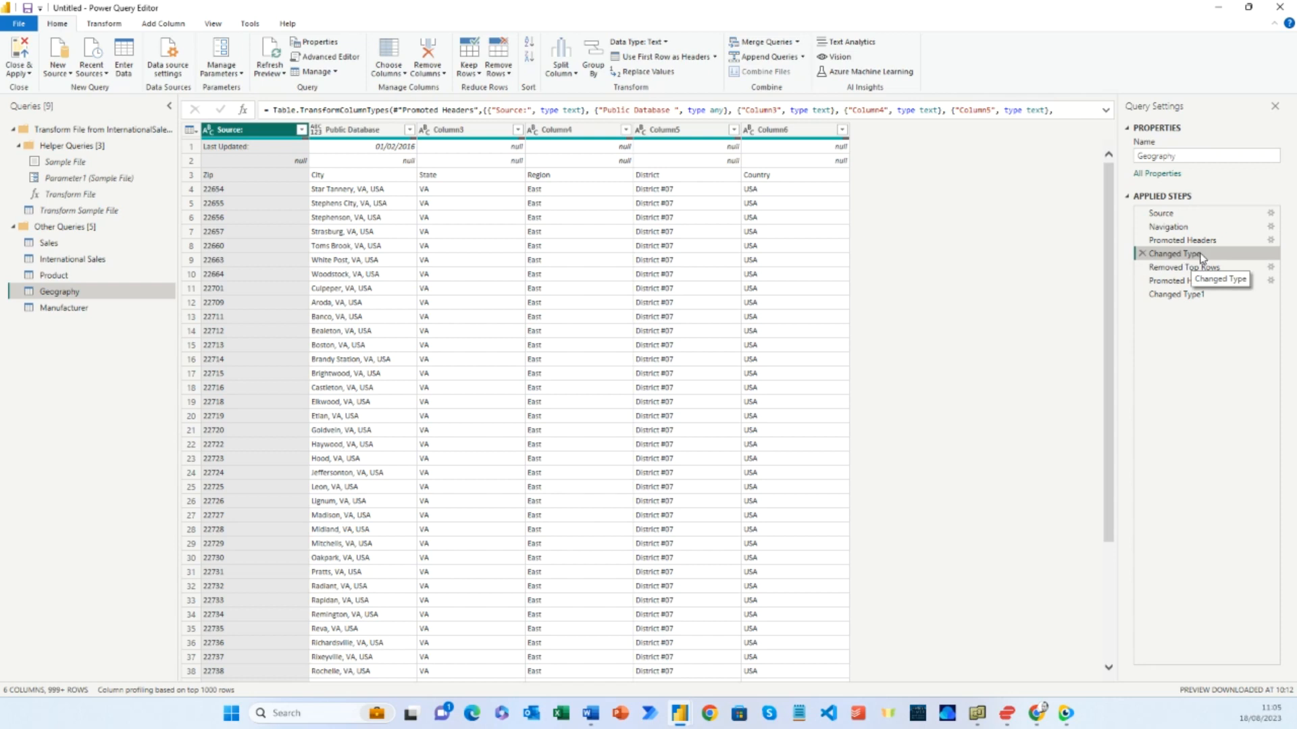
pyautogui.click(1142, 254)
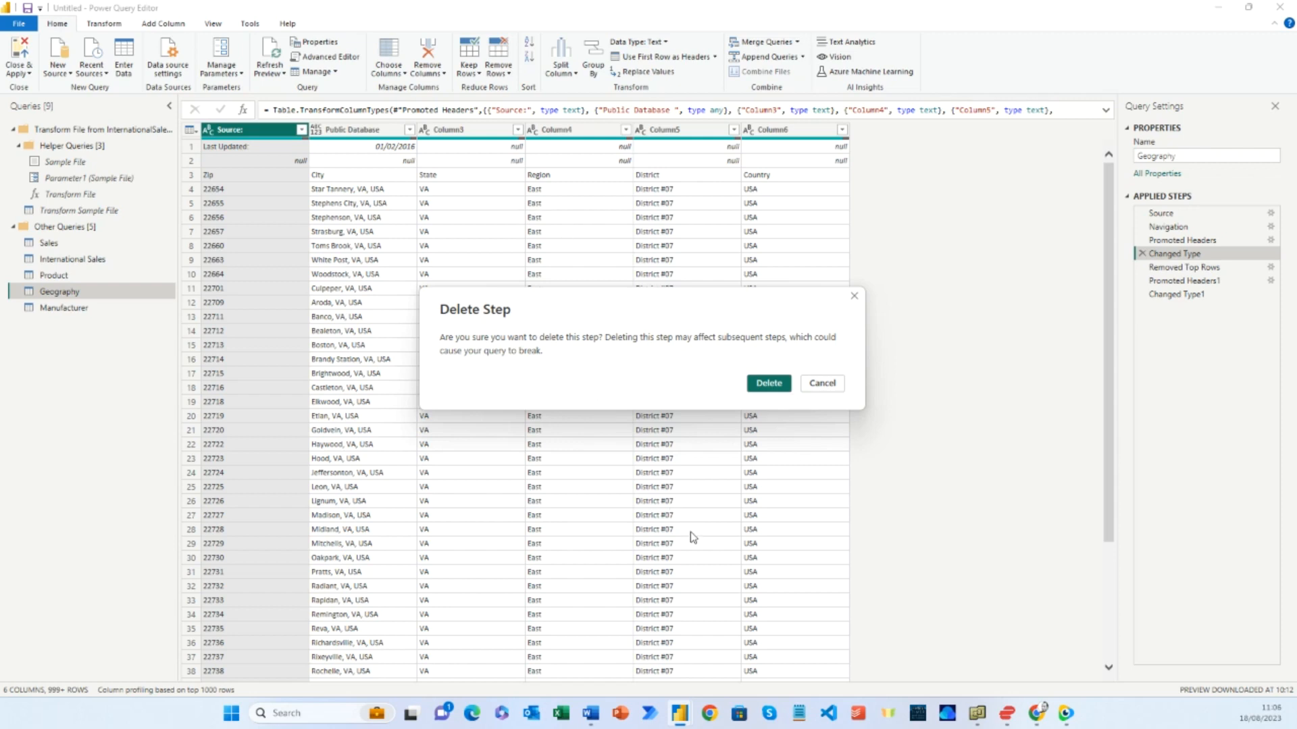
pyautogui.click(769, 384)
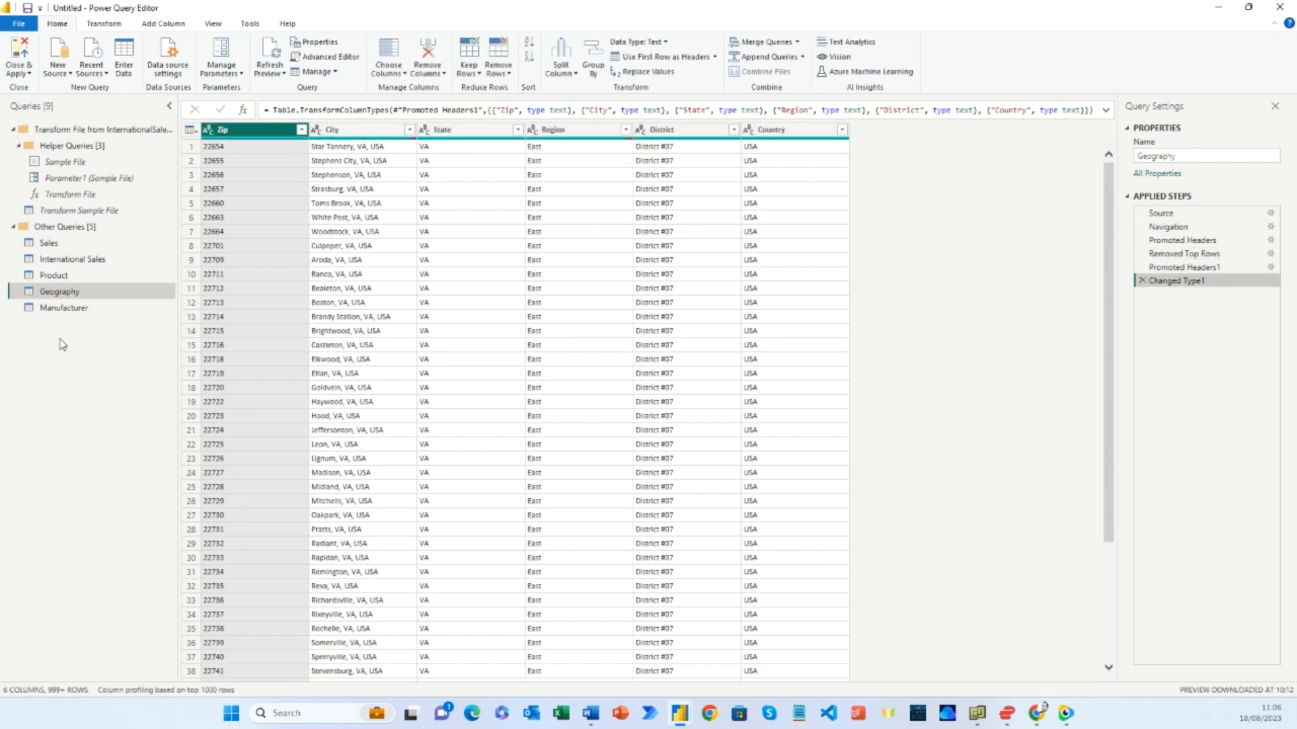
# Transpose the Manufacturer query's table and use its first row as headers
pyautogui.click(74, 311)
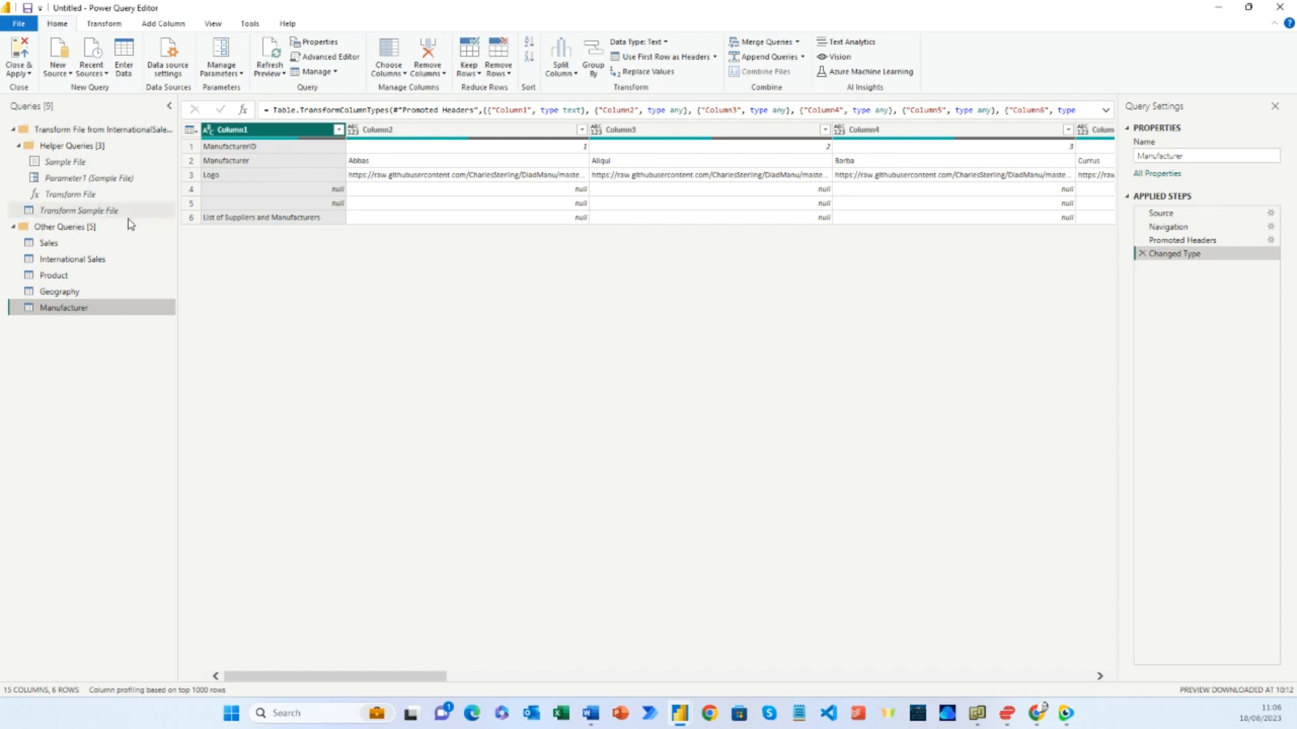
pyautogui.click(106, 24)
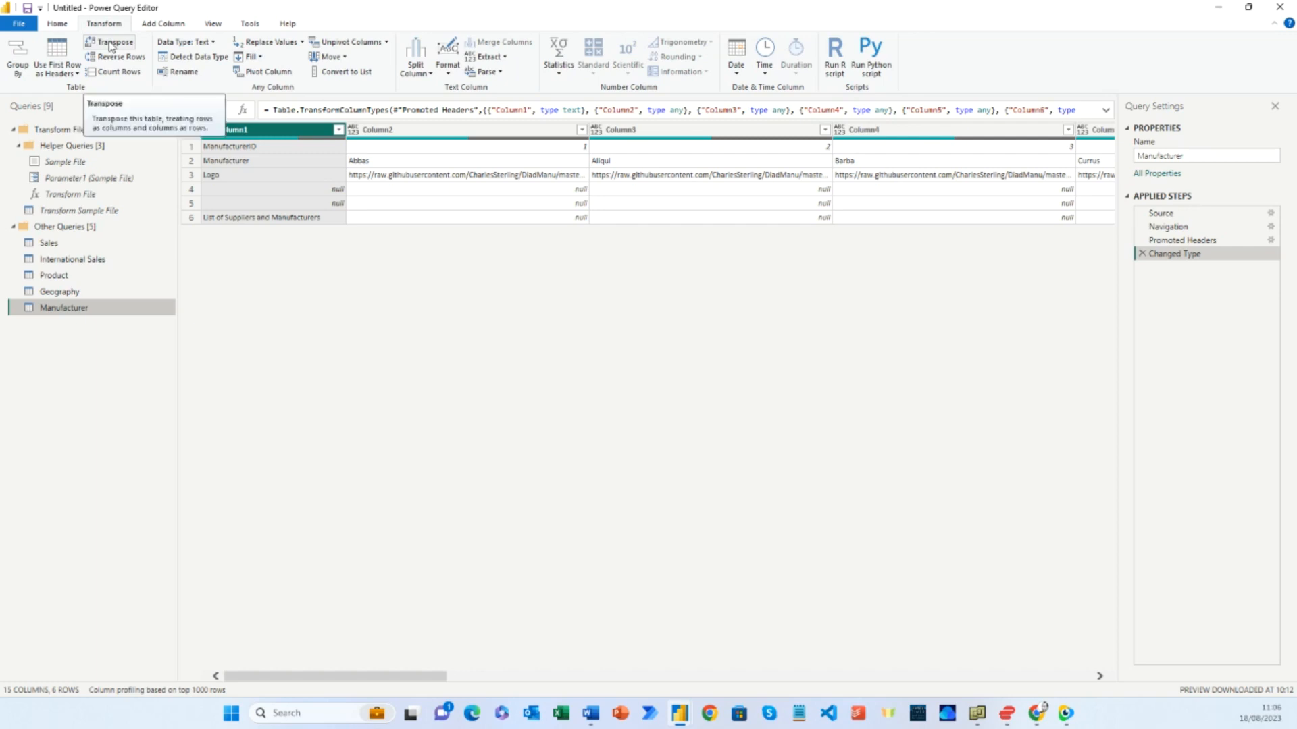
pyautogui.click(111, 44)
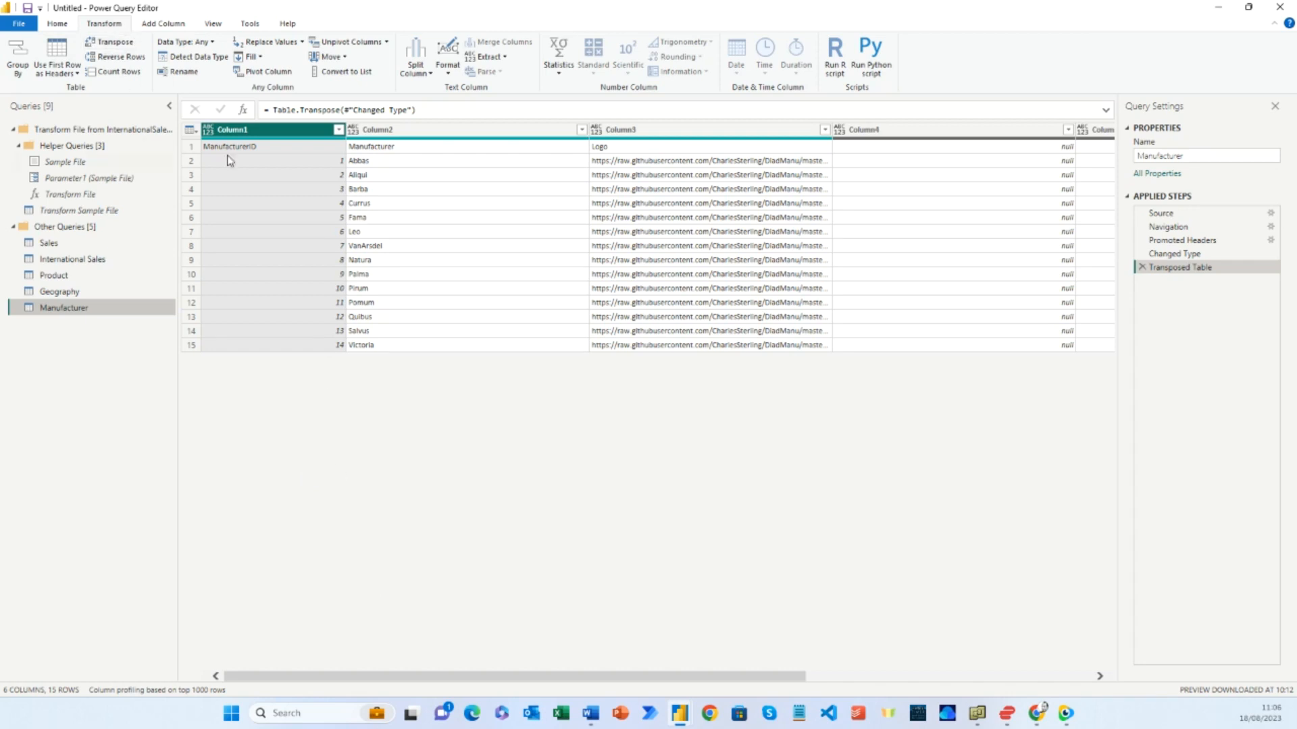
pyautogui.click(57, 24)
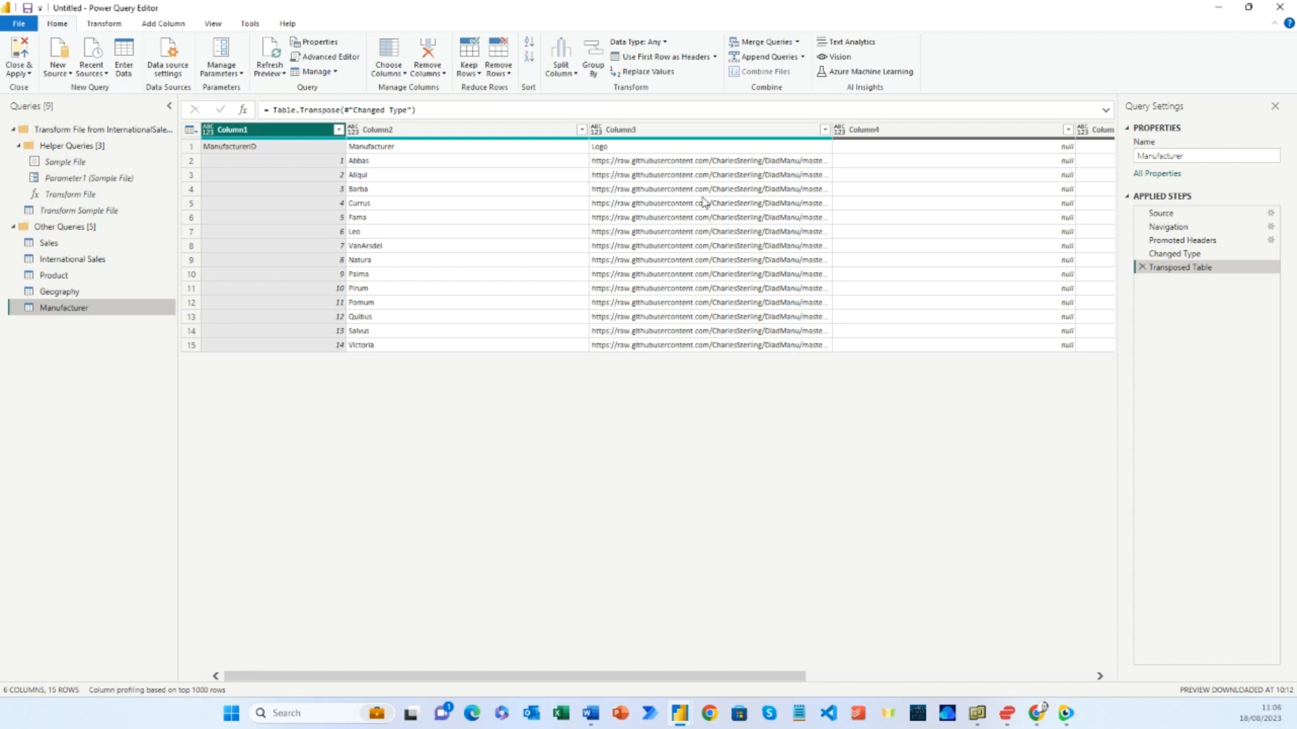
pyautogui.click(649, 57)
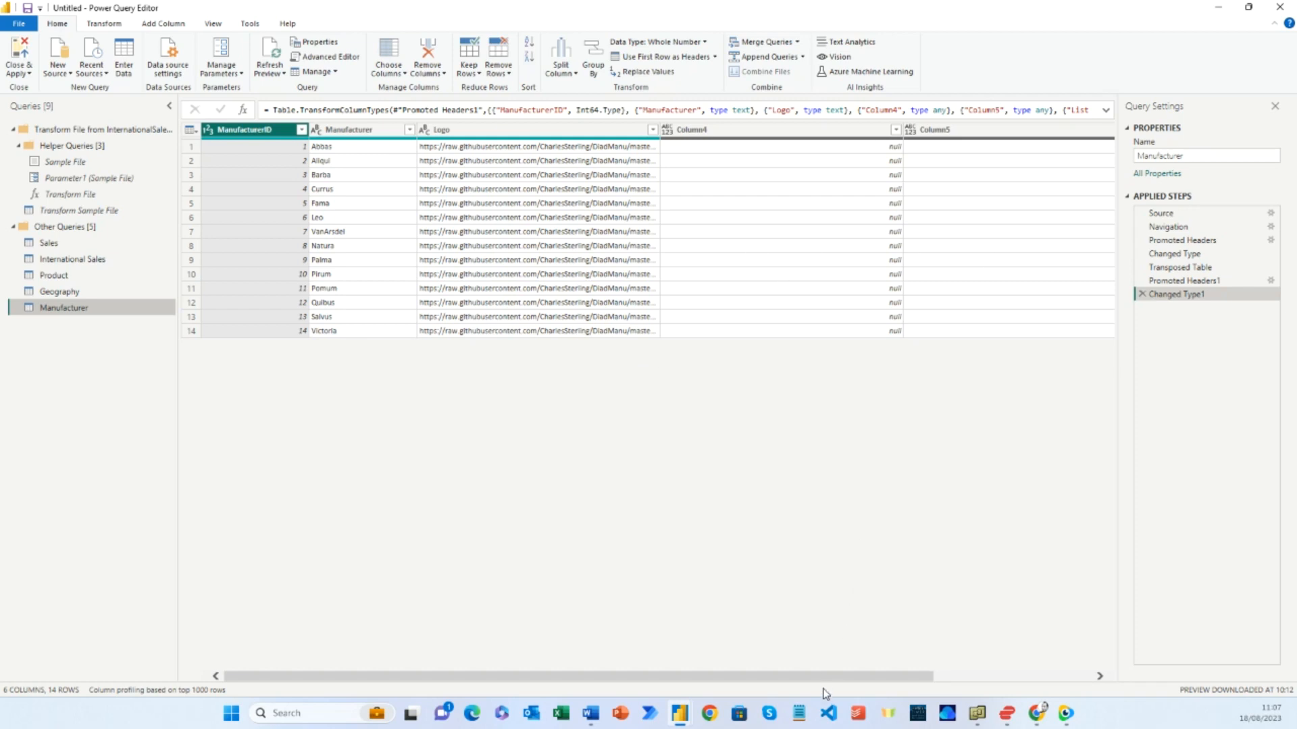
# Keep only the ManufacturerID, Manufacturer and Logo columns in the Manufacturer query
pyautogui.moveTo(824, 676); pyautogui.dragTo(712, 684)
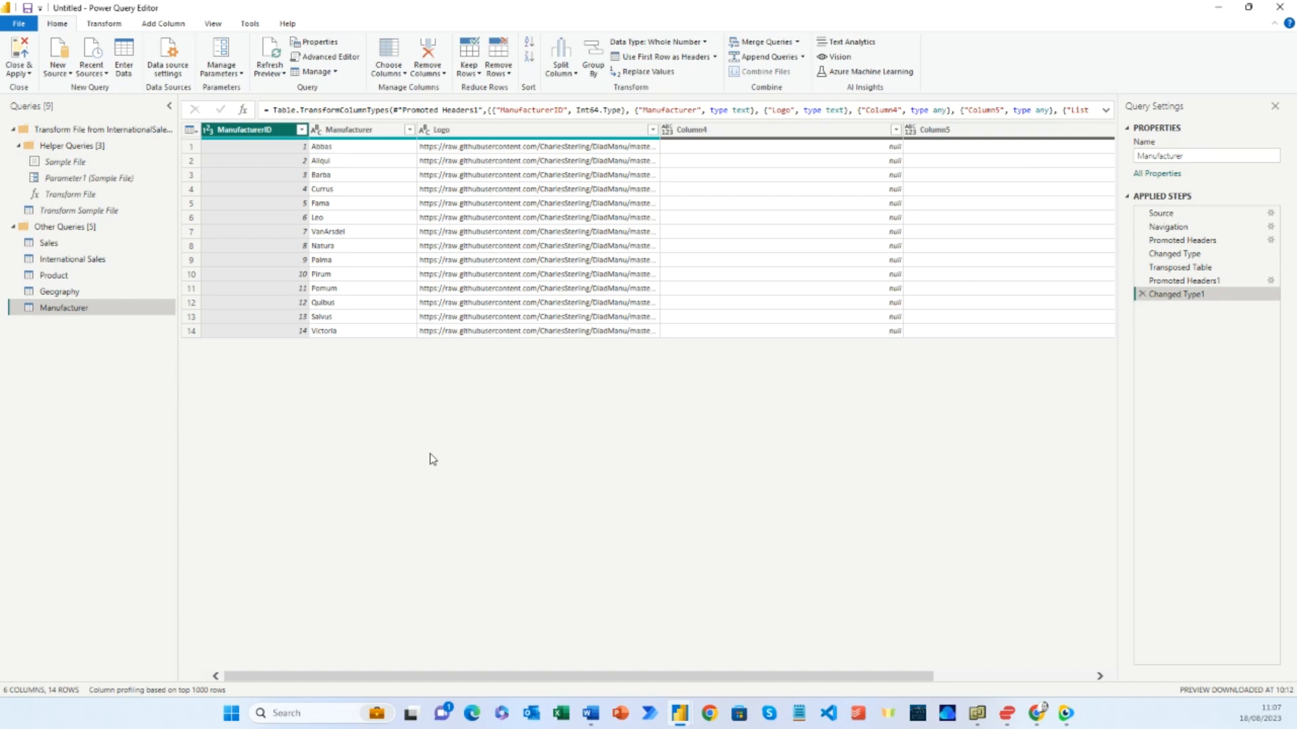
pyautogui.click(389, 56)
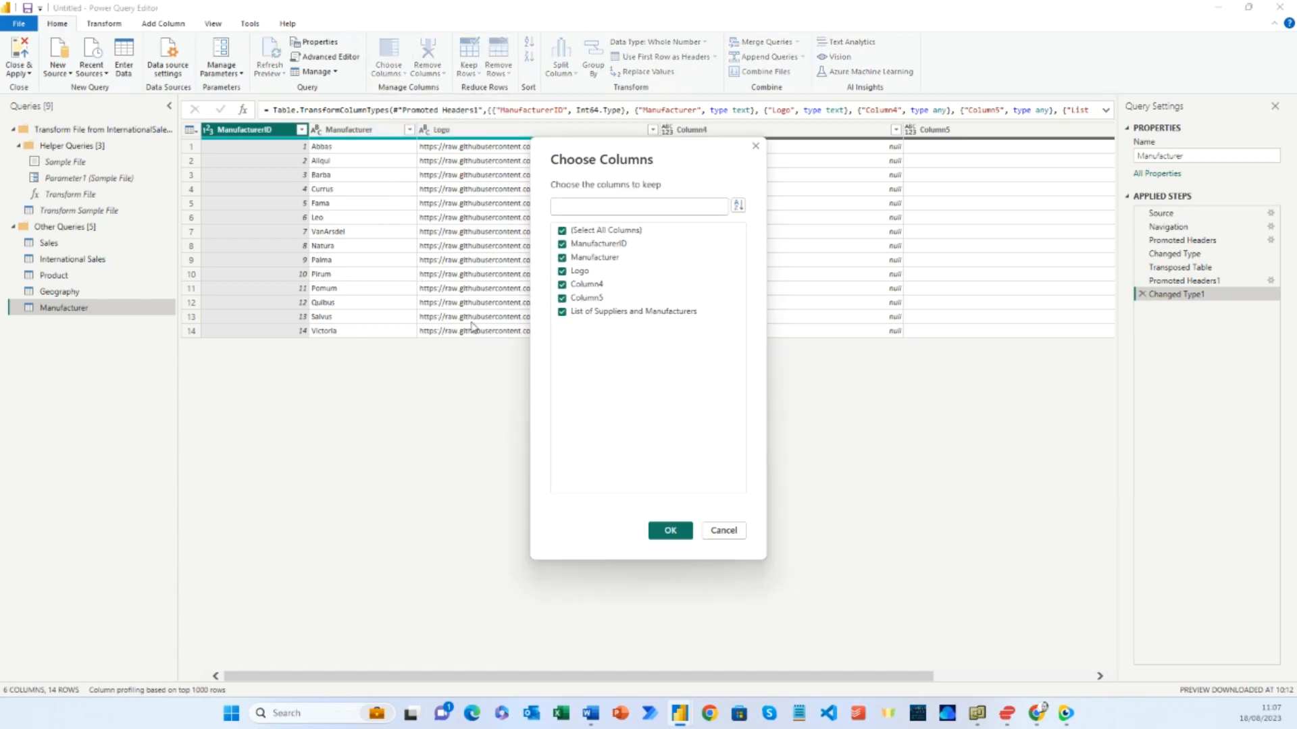
pyautogui.click(562, 285)
pyautogui.click(561, 298)
pyautogui.click(562, 313)
pyautogui.click(670, 531)
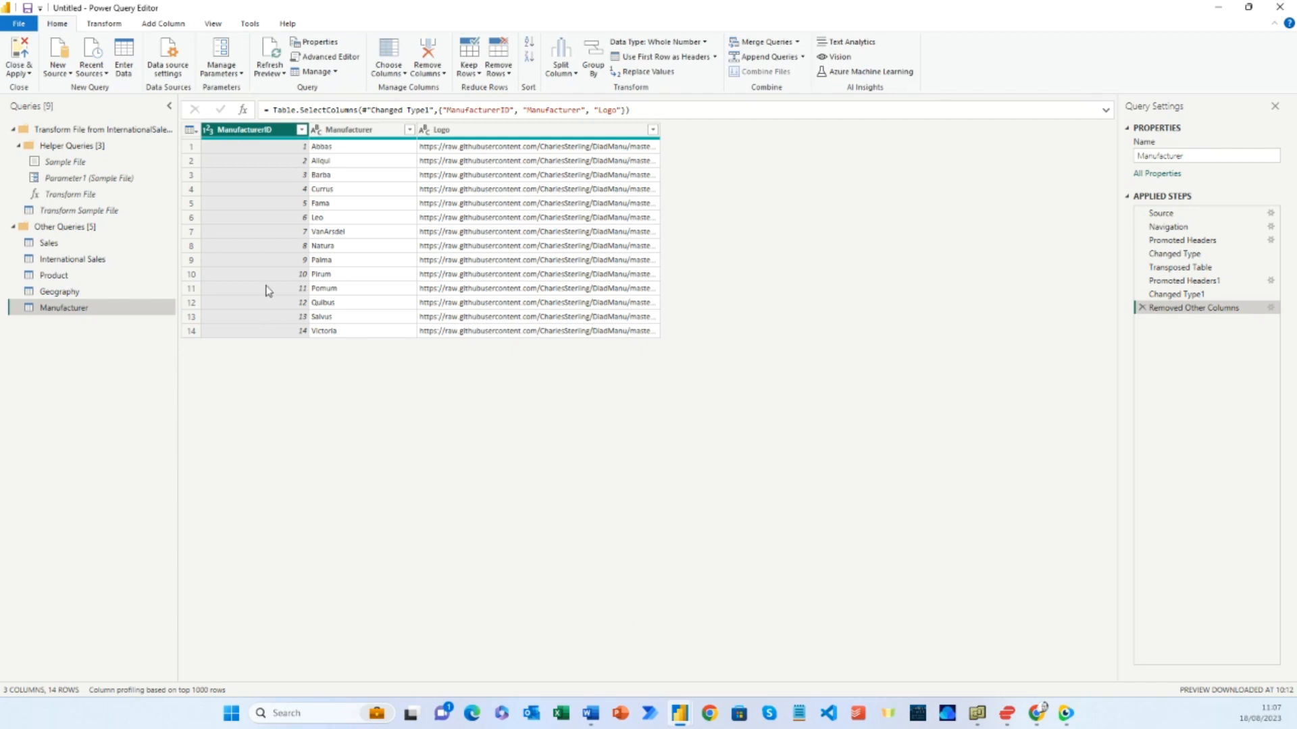
# Turn on Column quality for the Sales query and examine the same statistics in the Geography query
pyautogui.click(64, 242)
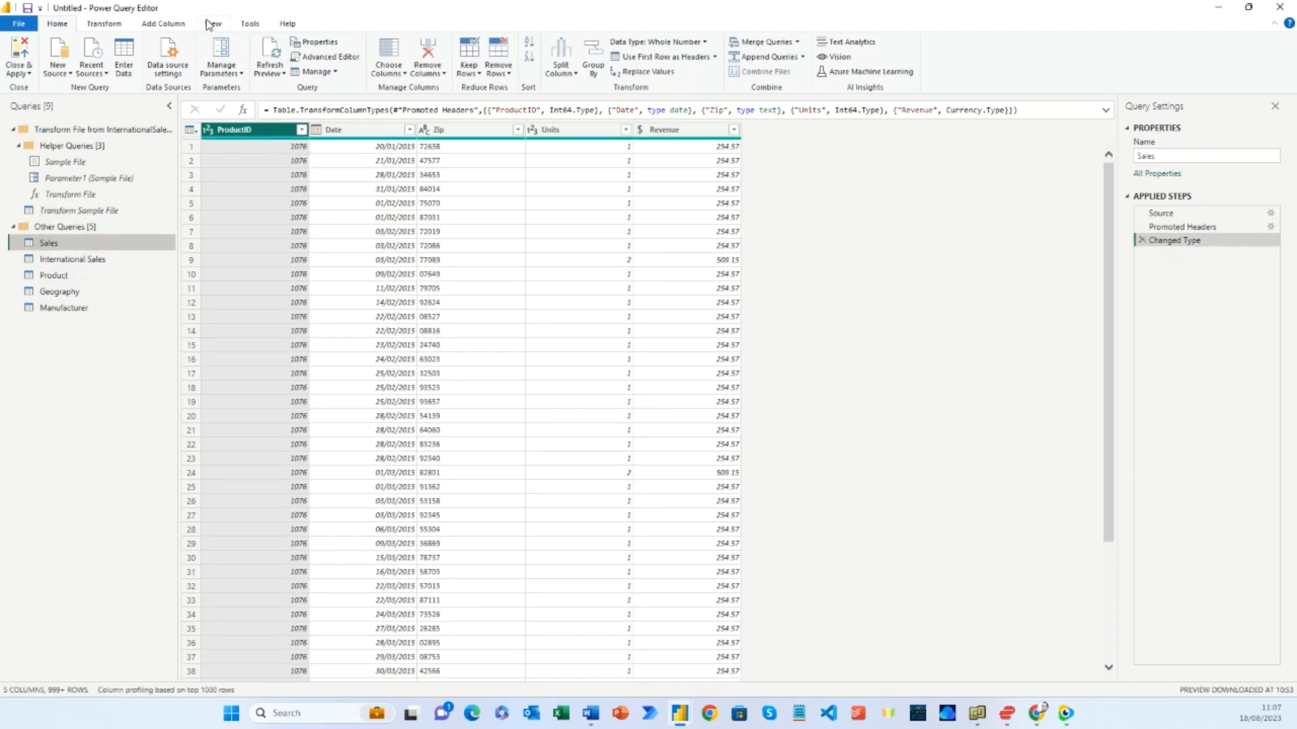
pyautogui.click(213, 25)
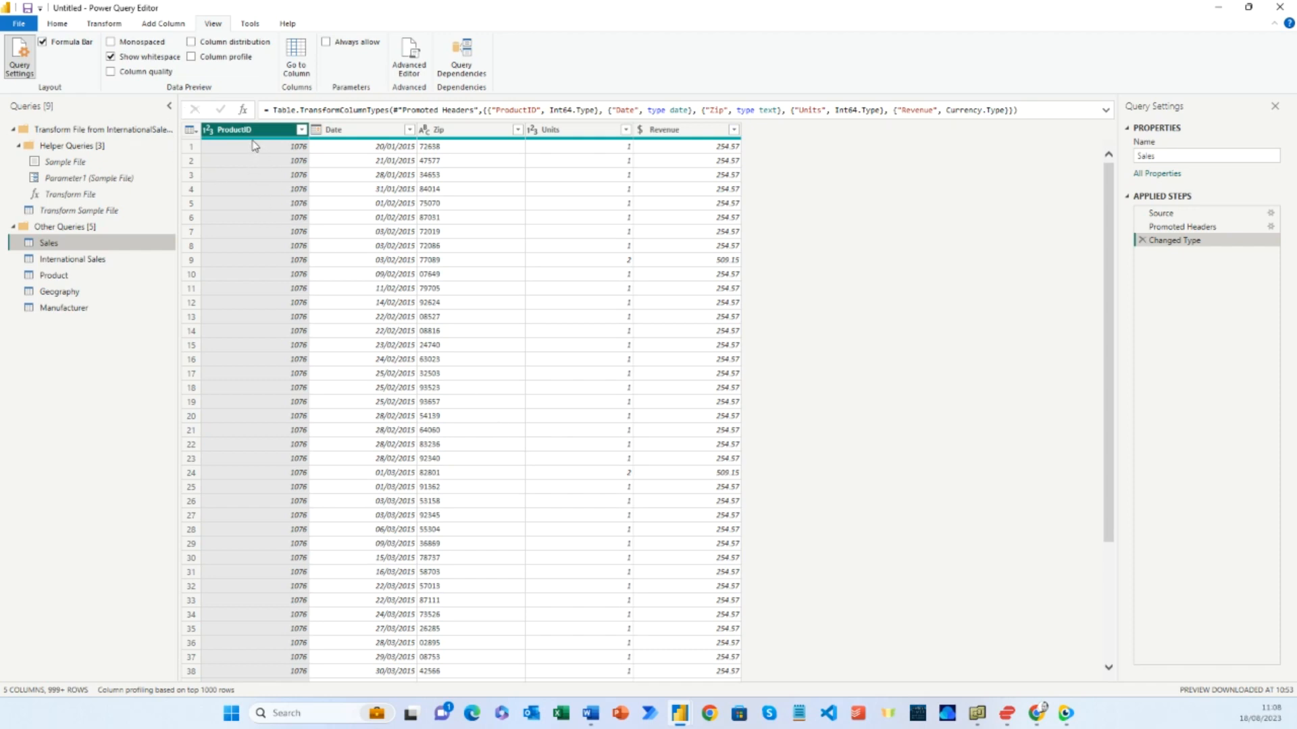
pyautogui.moveTo(254, 144)
pyautogui.click(110, 72)
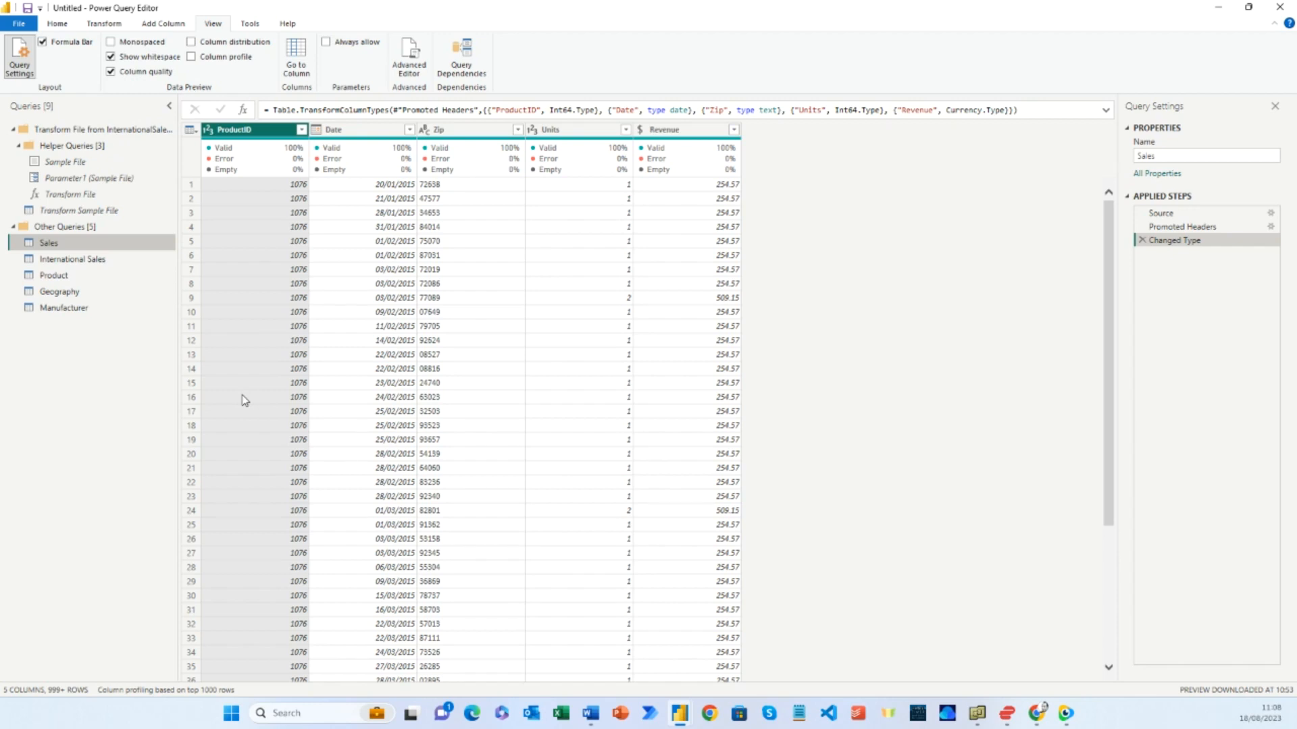
pyautogui.click(59, 291)
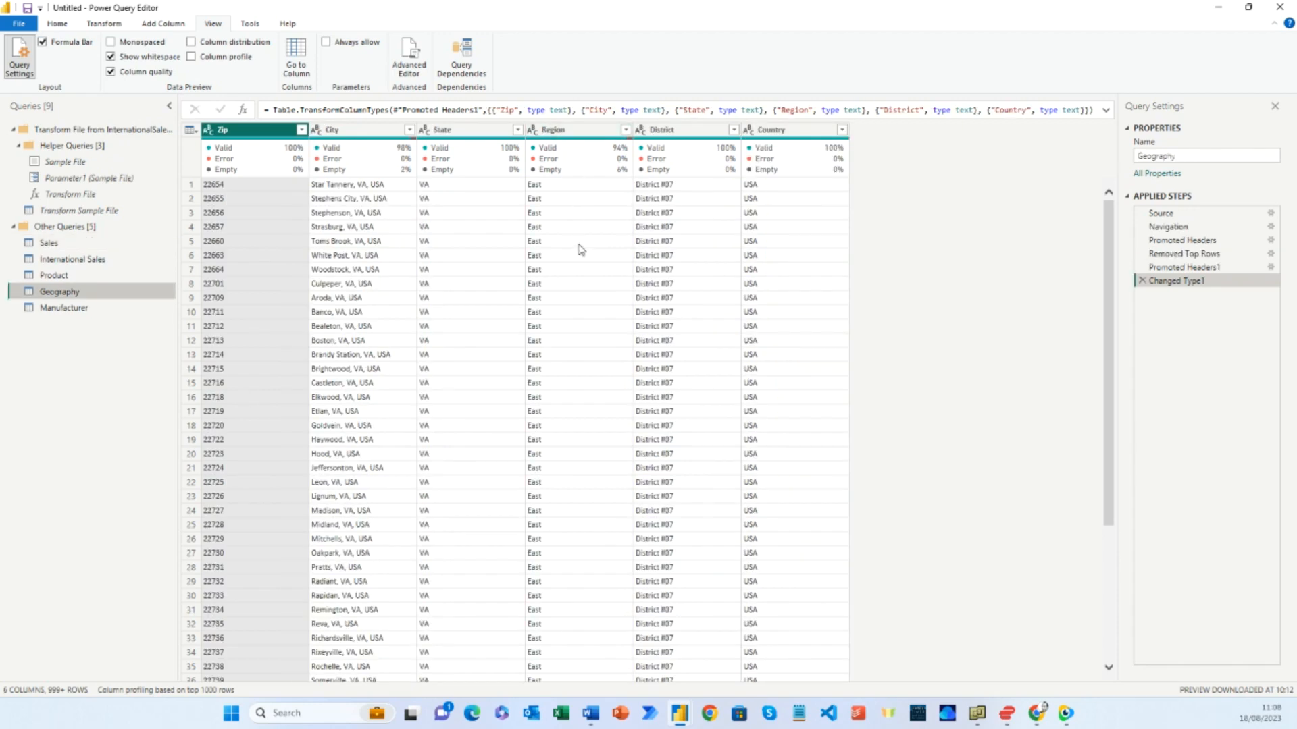
pyautogui.moveTo(589, 177)
# Turn off Column quality and show Column distribution for the Sales query instead
pyautogui.click(80, 243)
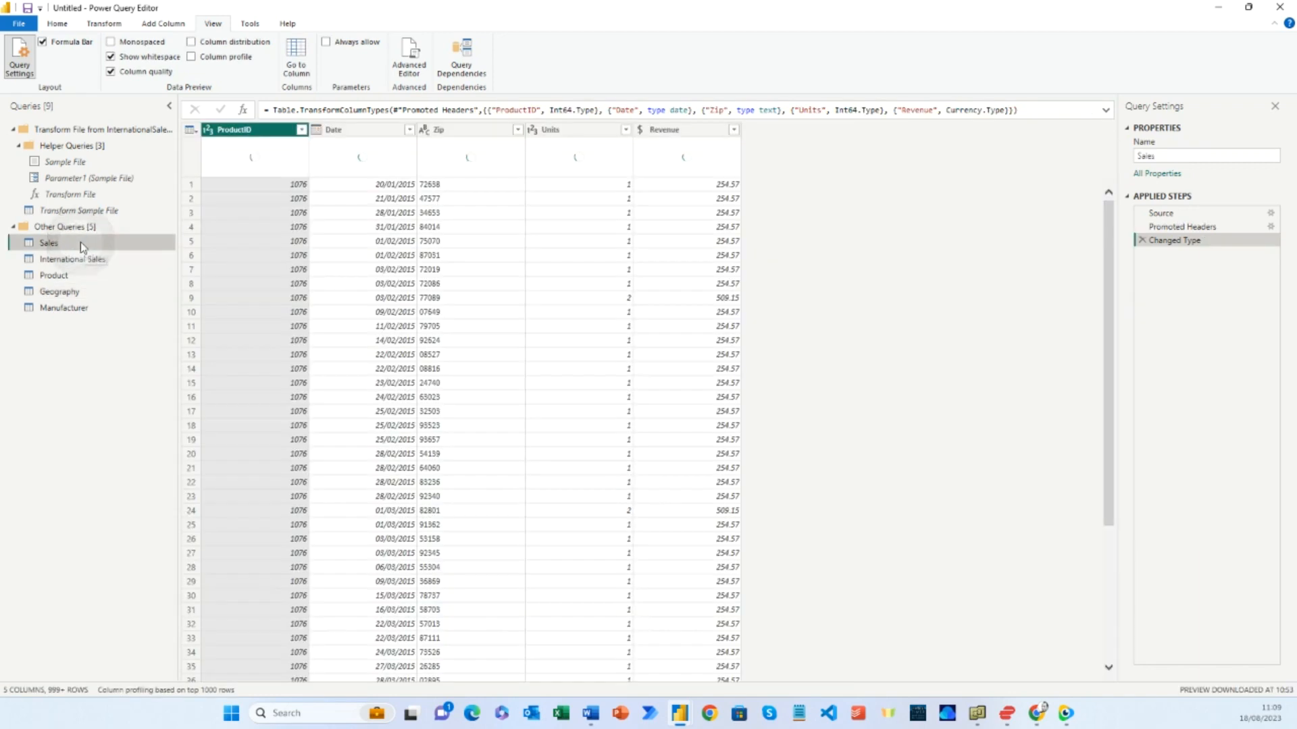
pyautogui.click(110, 71)
pyautogui.click(192, 42)
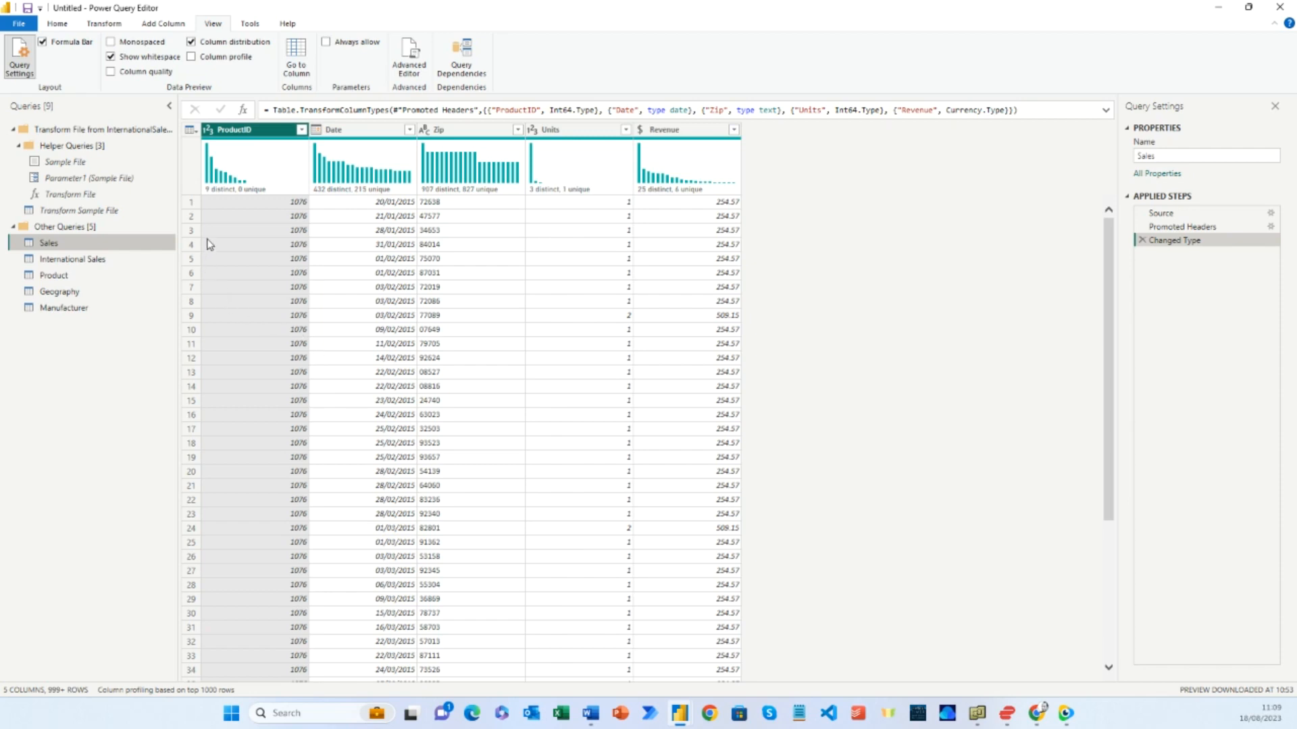
pyautogui.moveTo(218, 196)
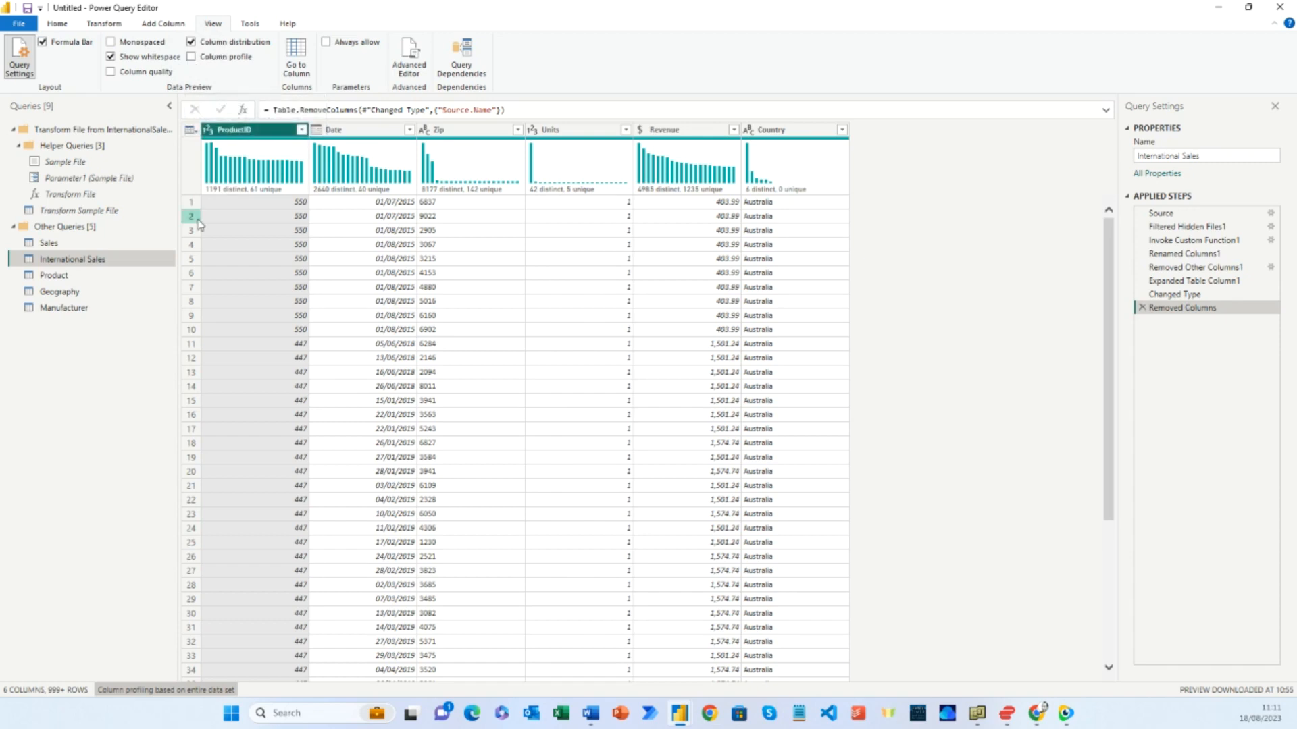
# Turn on Column profile to examine the ProductID value distribution in International Sales, and switch to the Product query
pyautogui.click(191, 57)
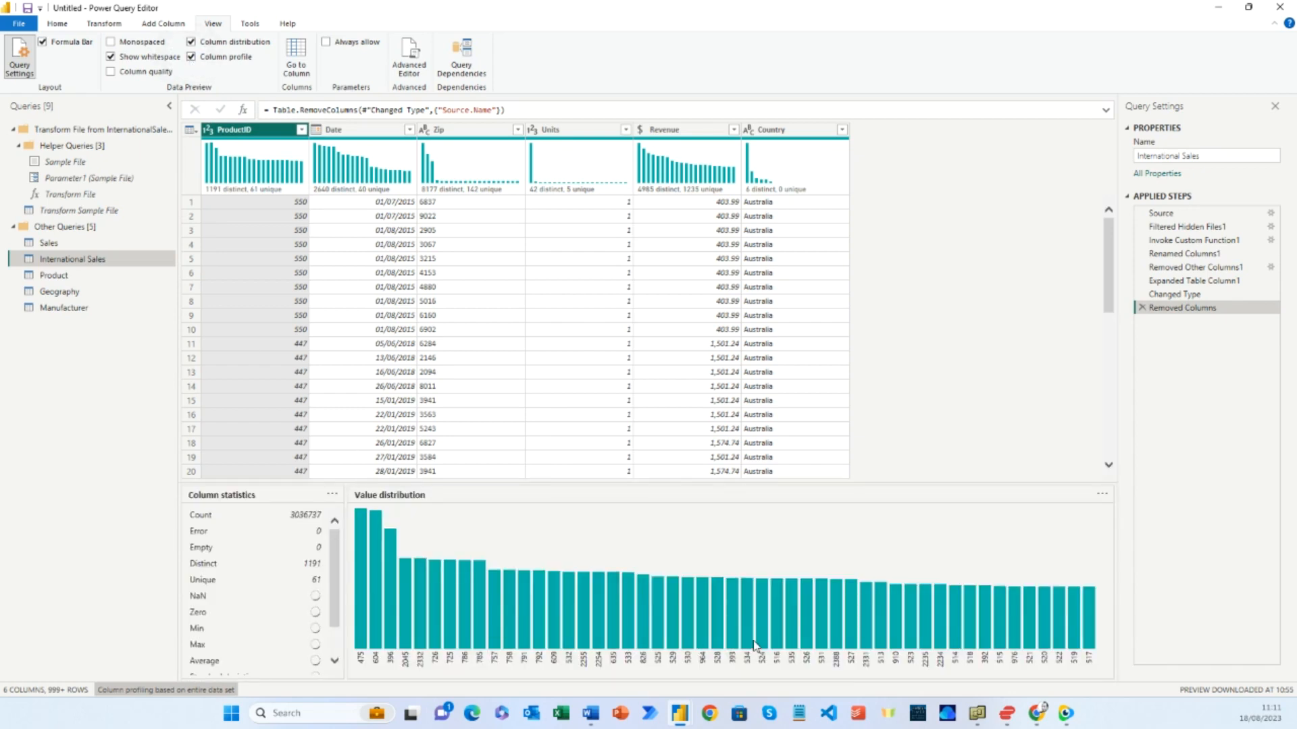
pyautogui.moveTo(363, 619)
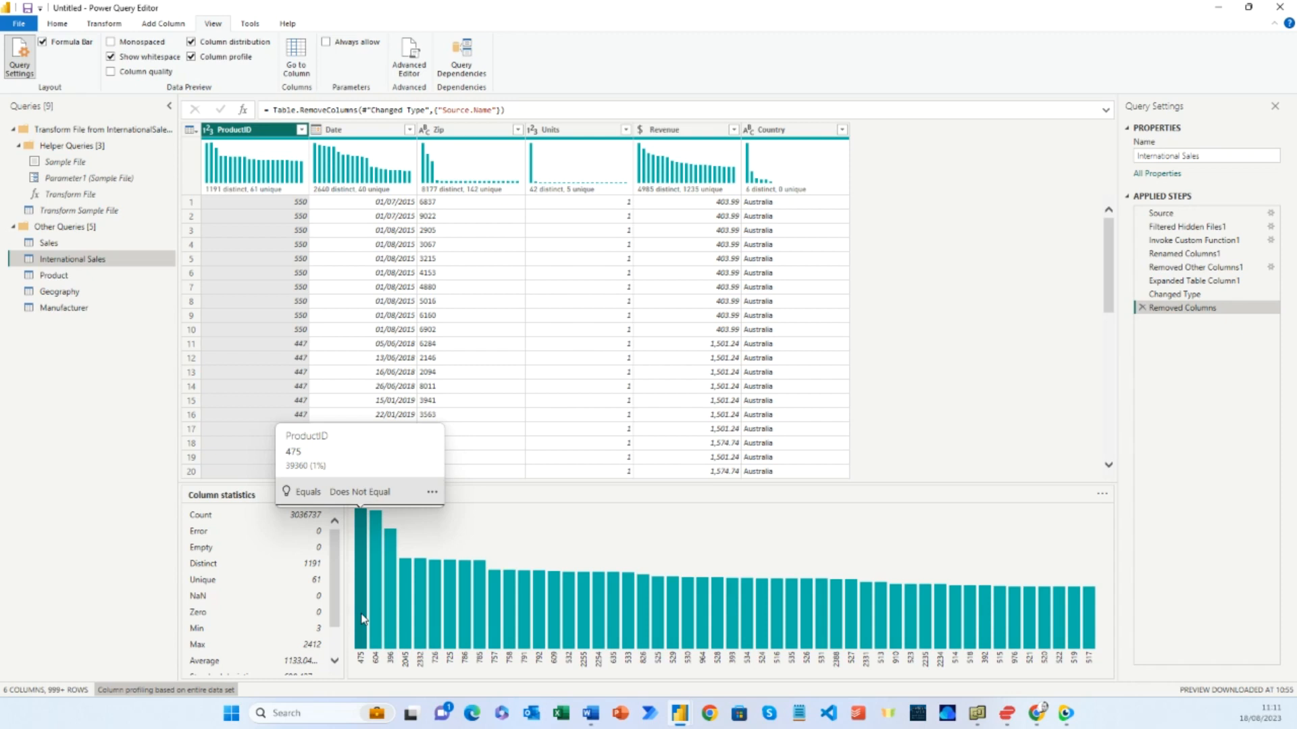
pyautogui.click(54, 277)
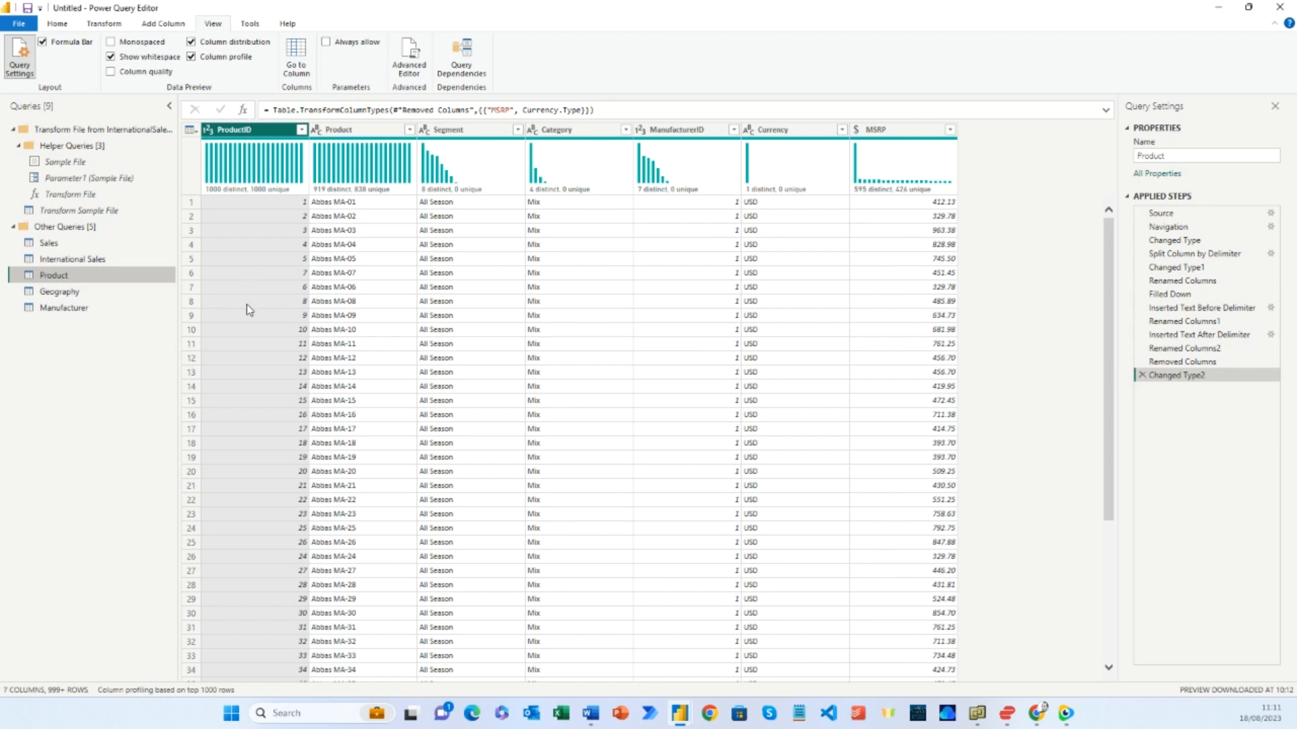
# Base the Product query's column profiling on the entire data set and examine the distinct and unique counts for ProductID
pyautogui.click(177, 690)
pyautogui.click(177, 687)
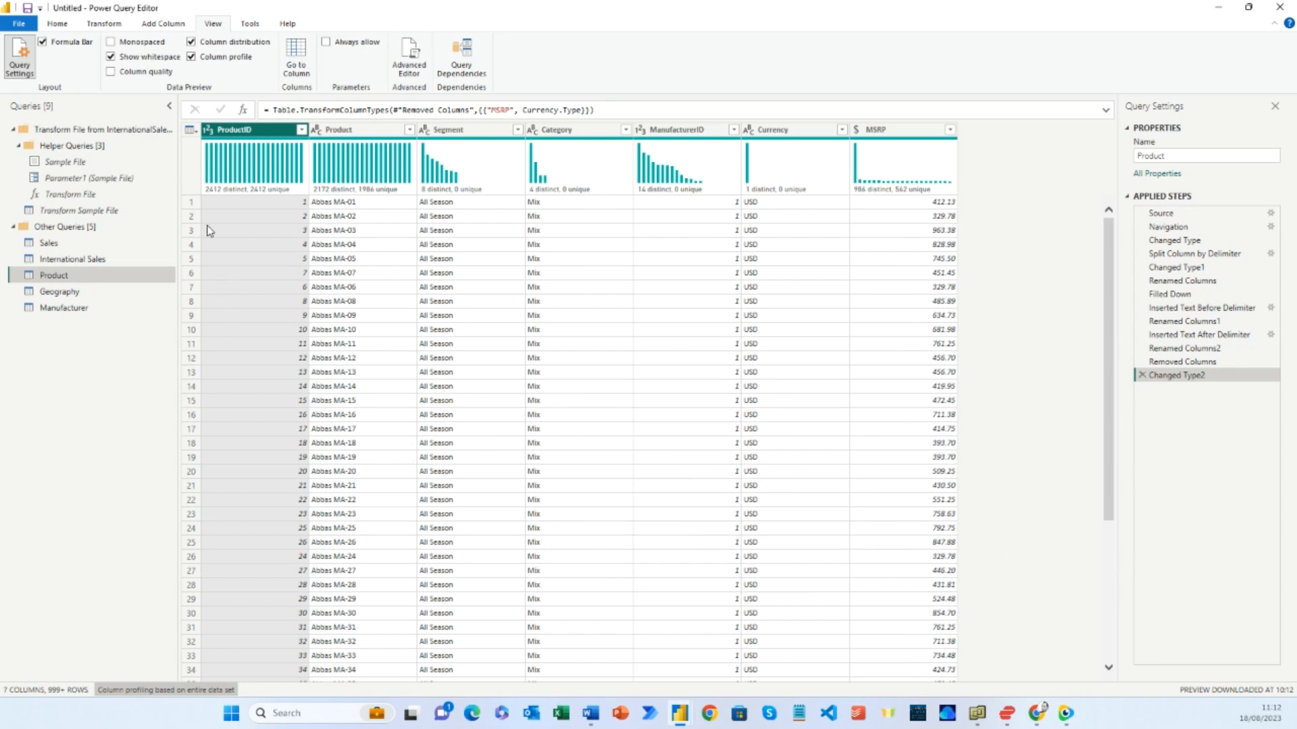
pyautogui.moveTo(211, 195)
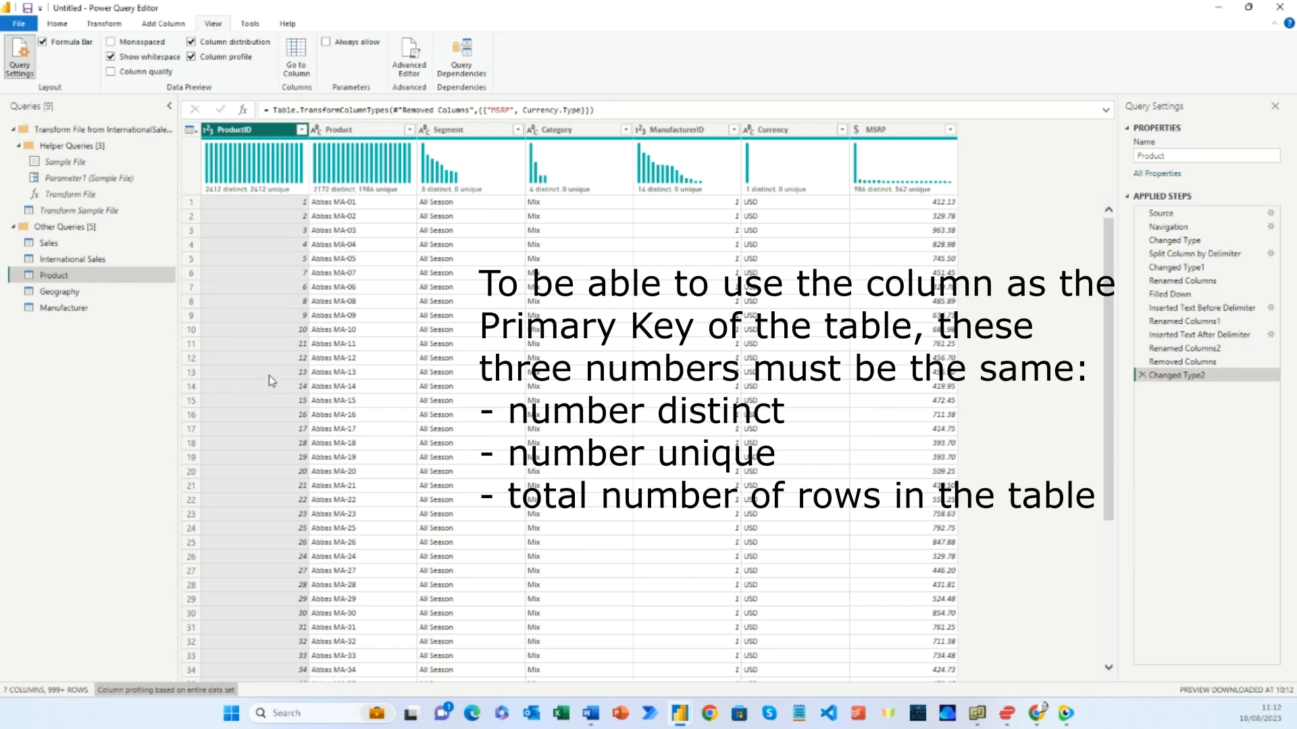
# Turn off Column profile and Column distribution for the data preview
pyautogui.click(192, 56)
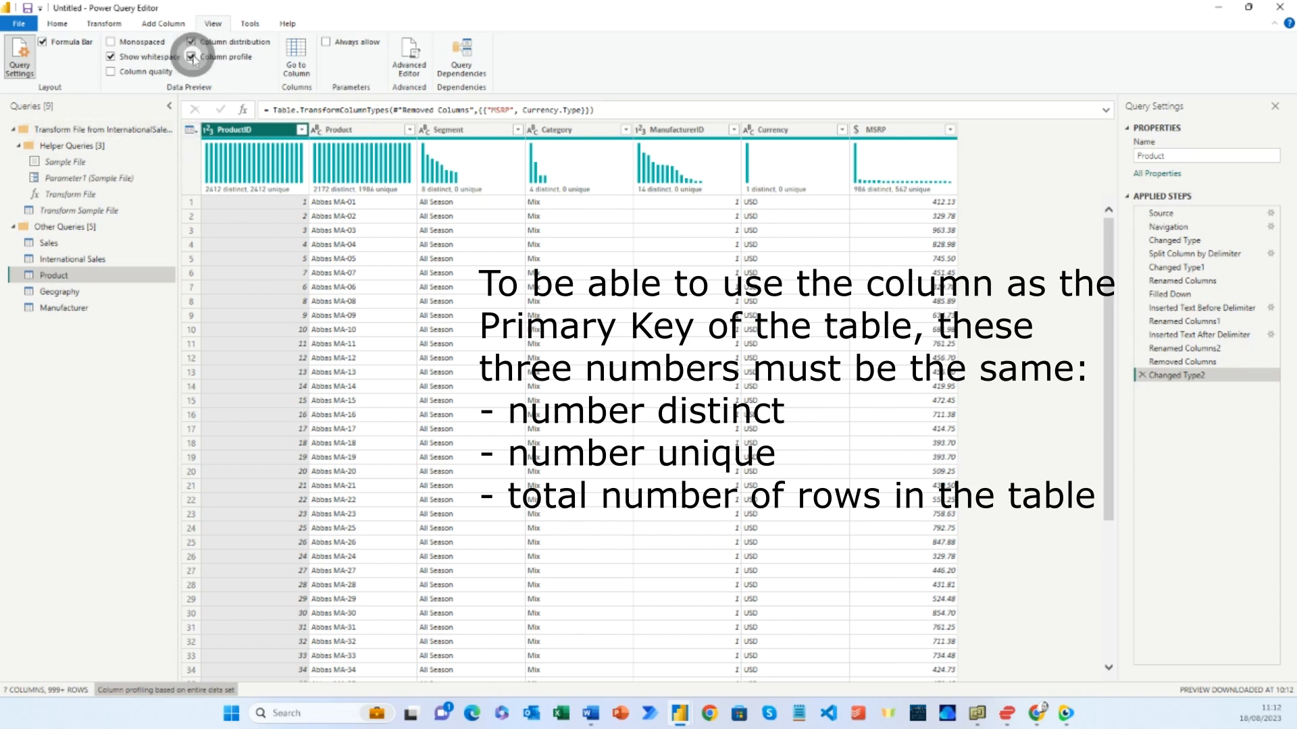
pyautogui.click(191, 42)
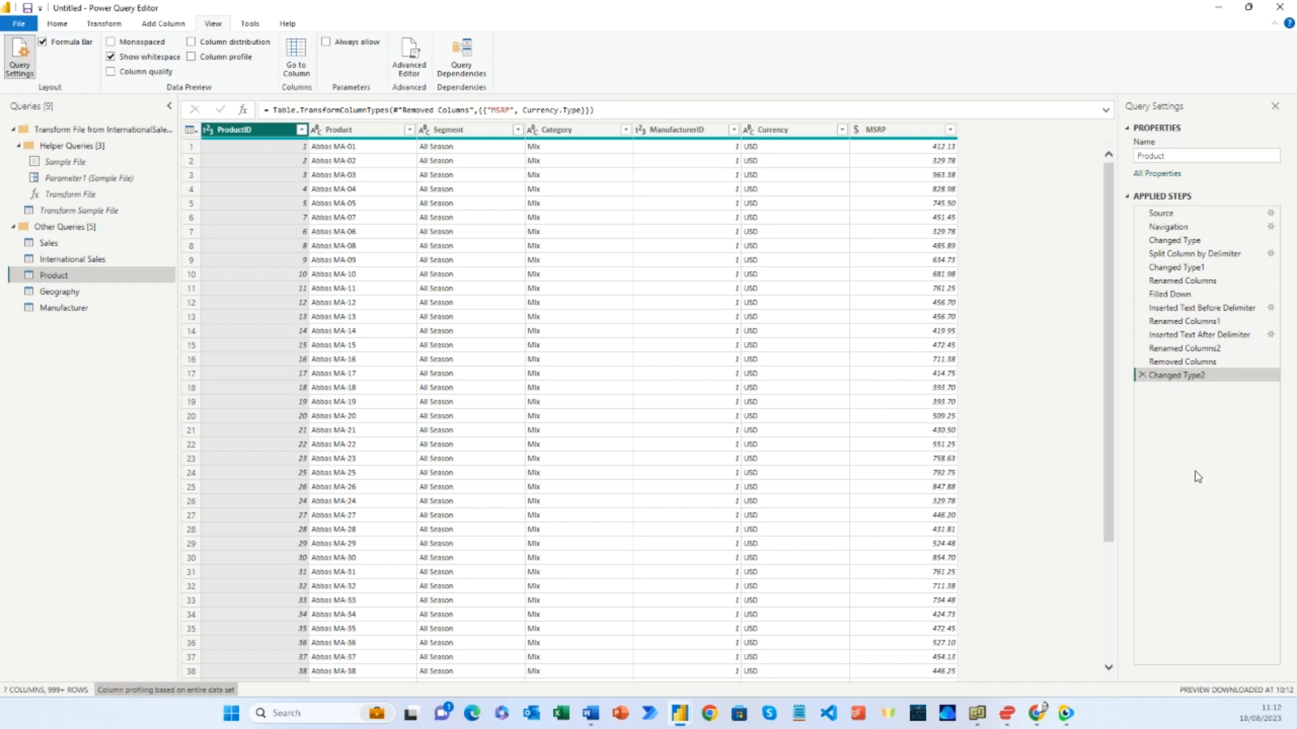
# Hide the Query Settings pane and show it again, and switch to the Sales query
pyautogui.click(1276, 108)
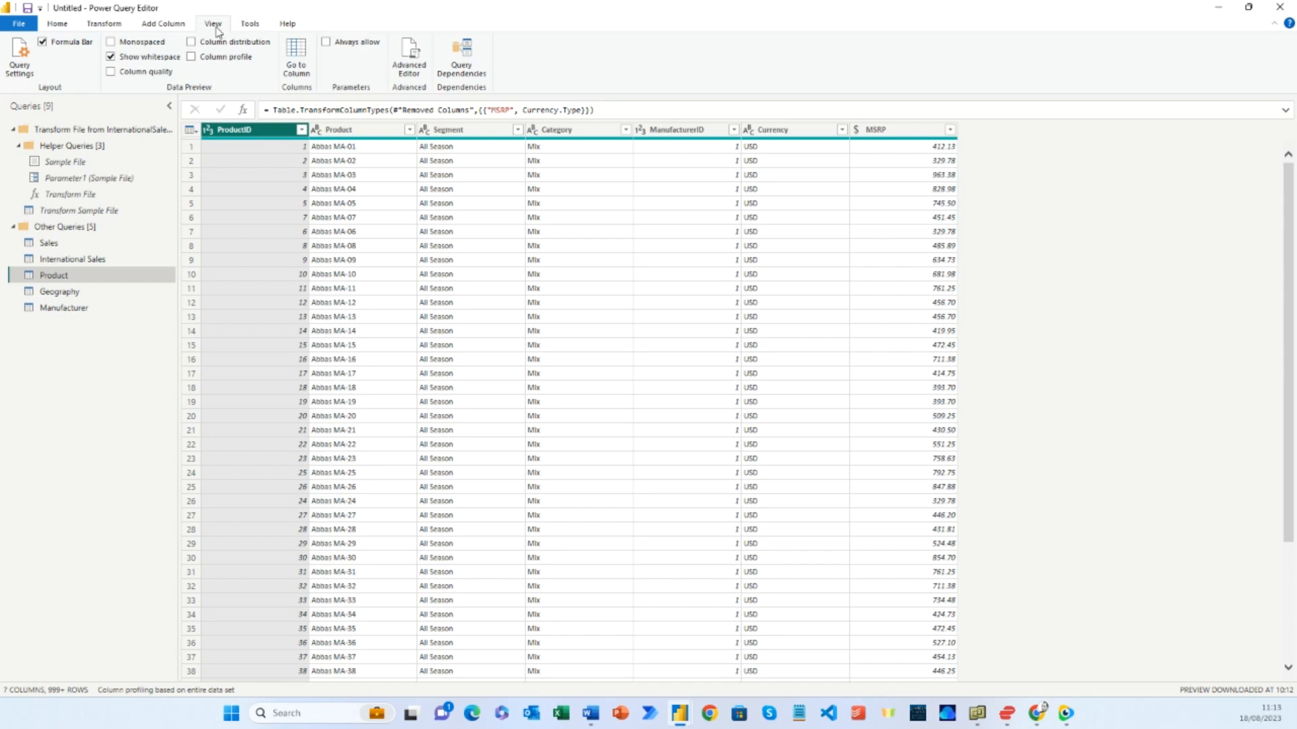
pyautogui.click(20, 68)
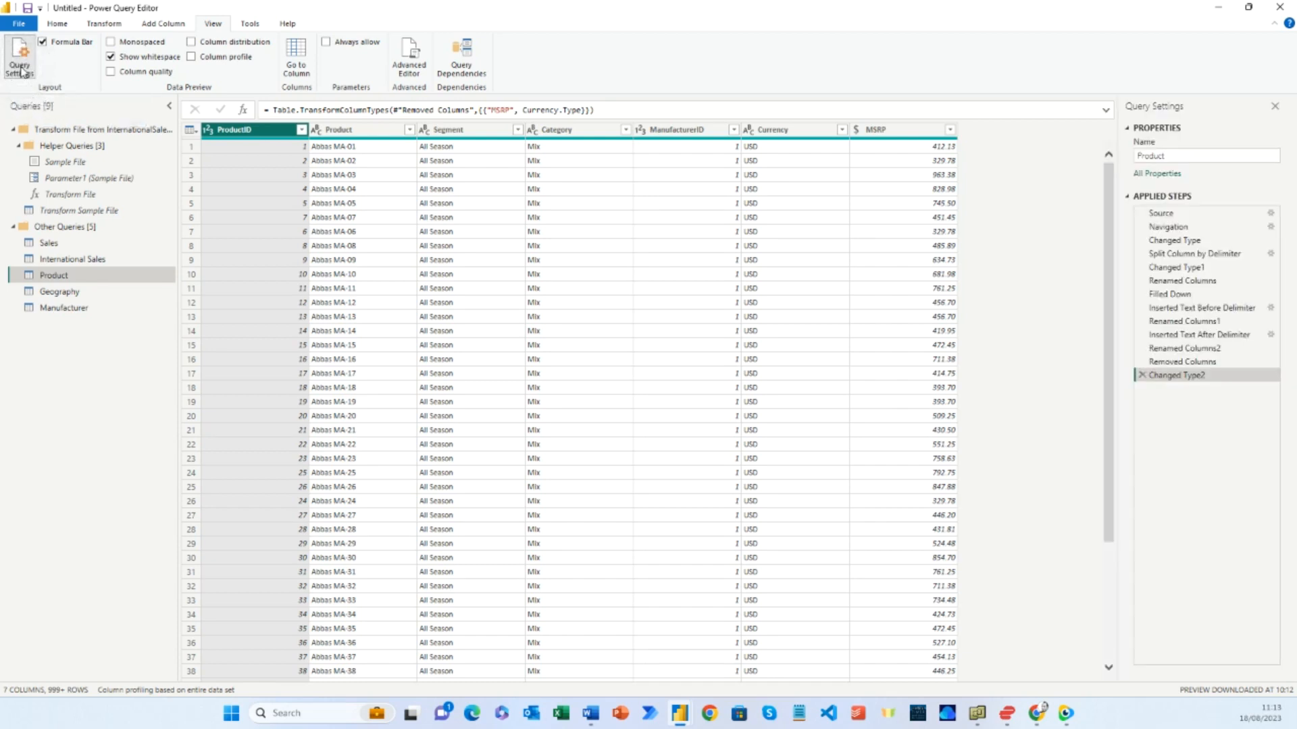
pyautogui.click(19, 67)
pyautogui.click(19, 68)
pyautogui.click(80, 242)
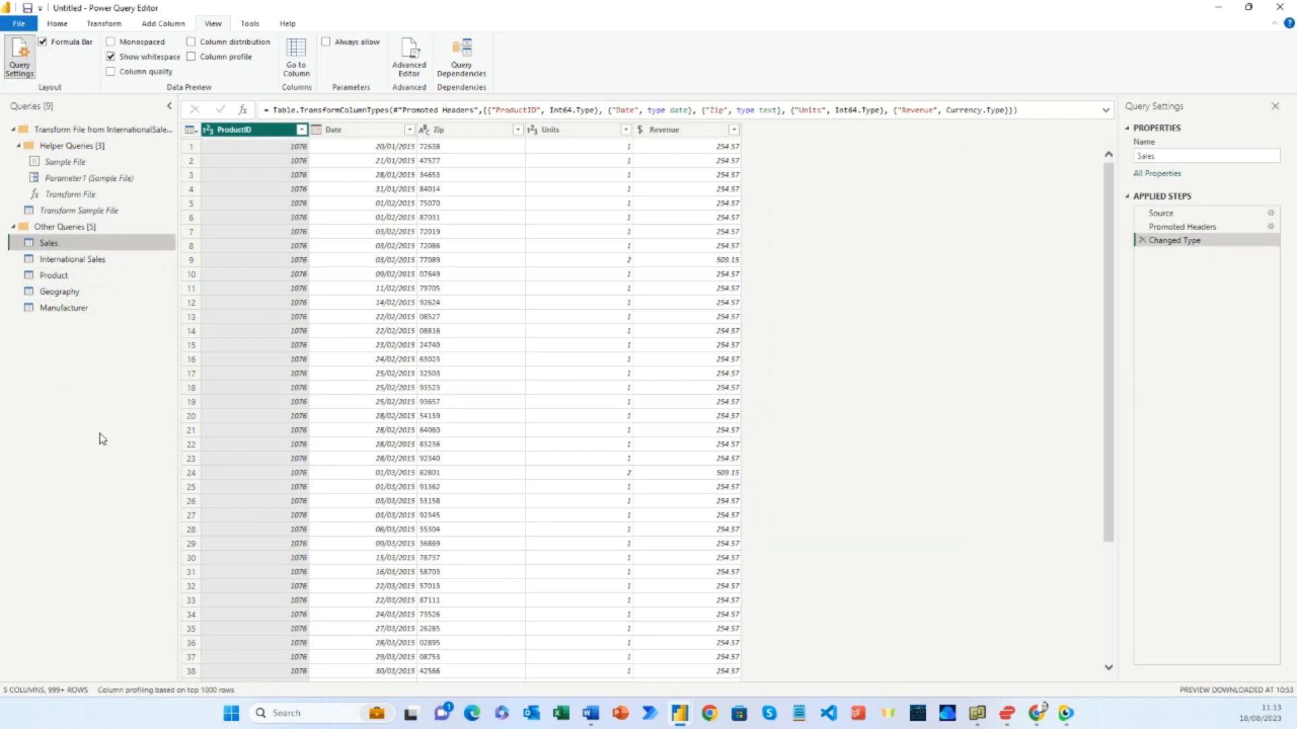